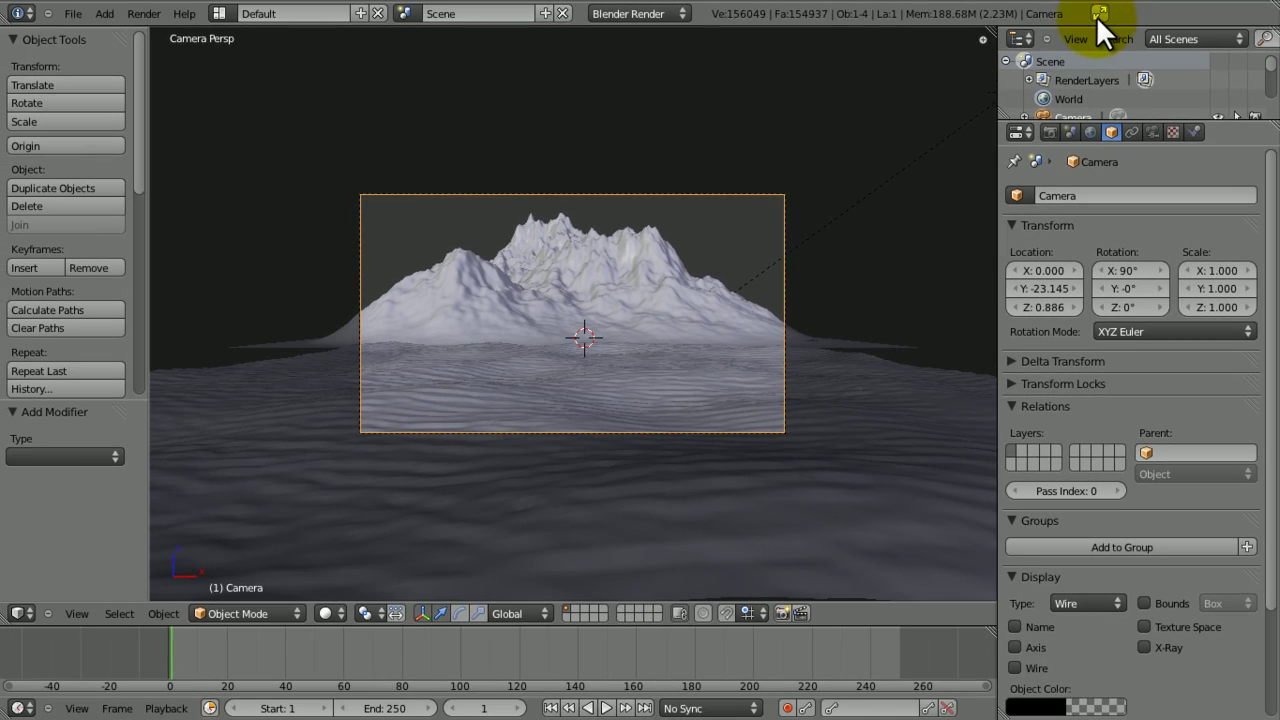
click(1097, 17)
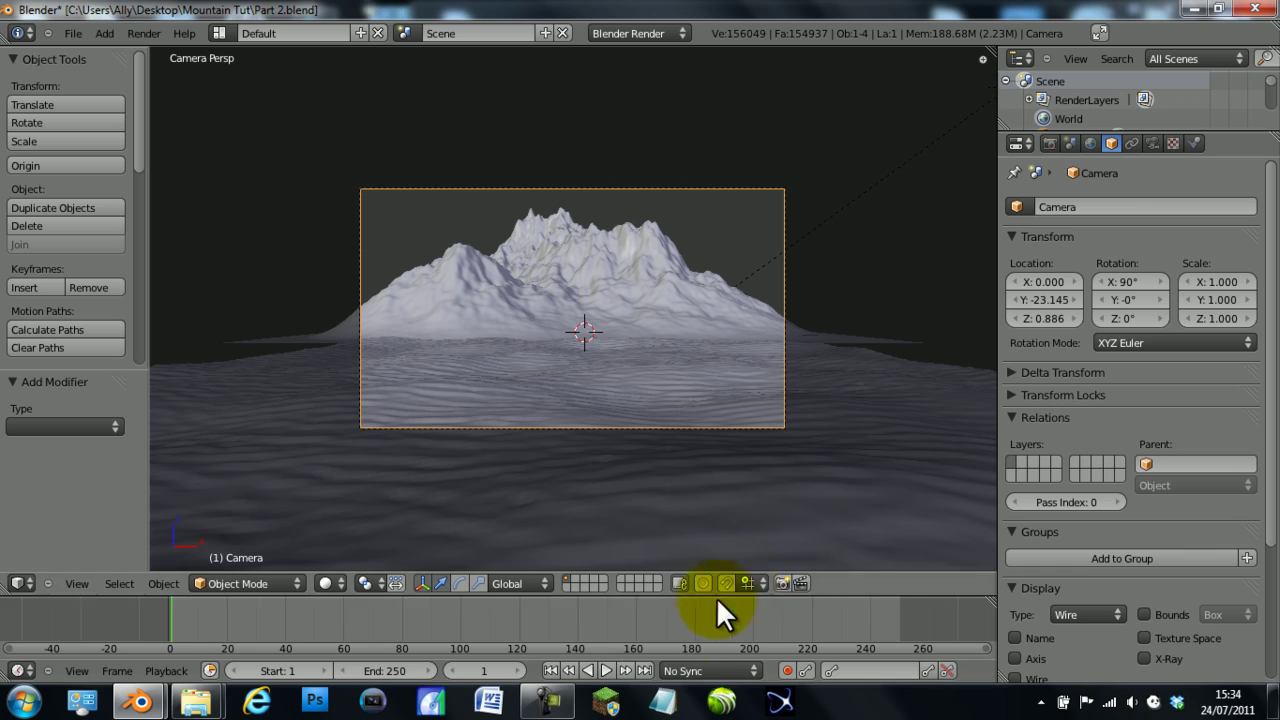
click(548, 700)
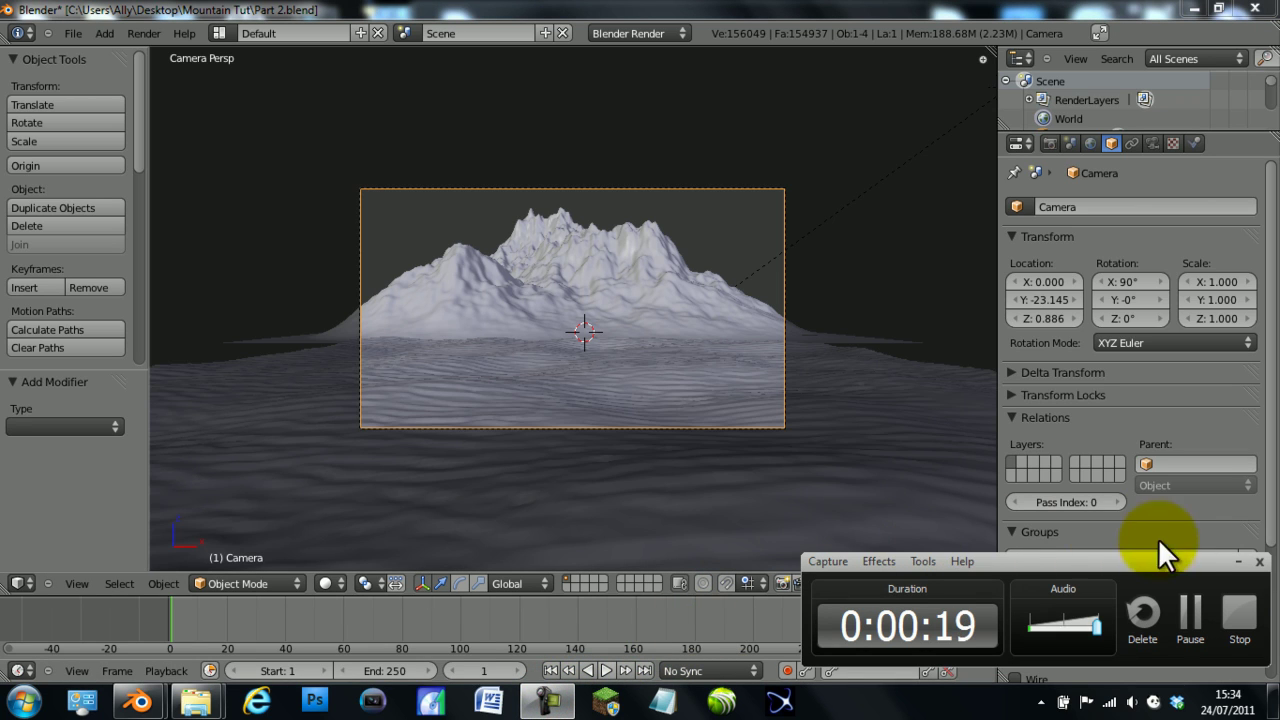
click(1193, 617)
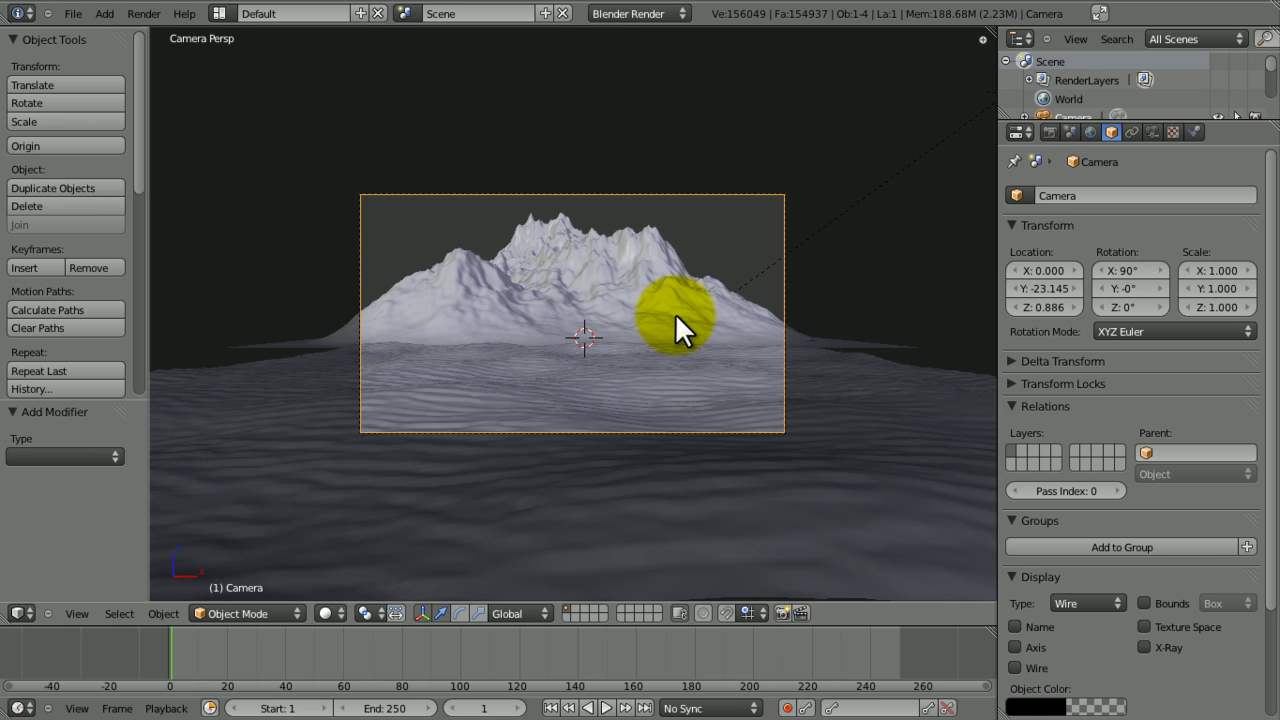
Select the sand plane in front of the mountain and show its Sand texture settings
middle_drag(675, 303, 569, 463)
key(a)
right_click(393, 454)
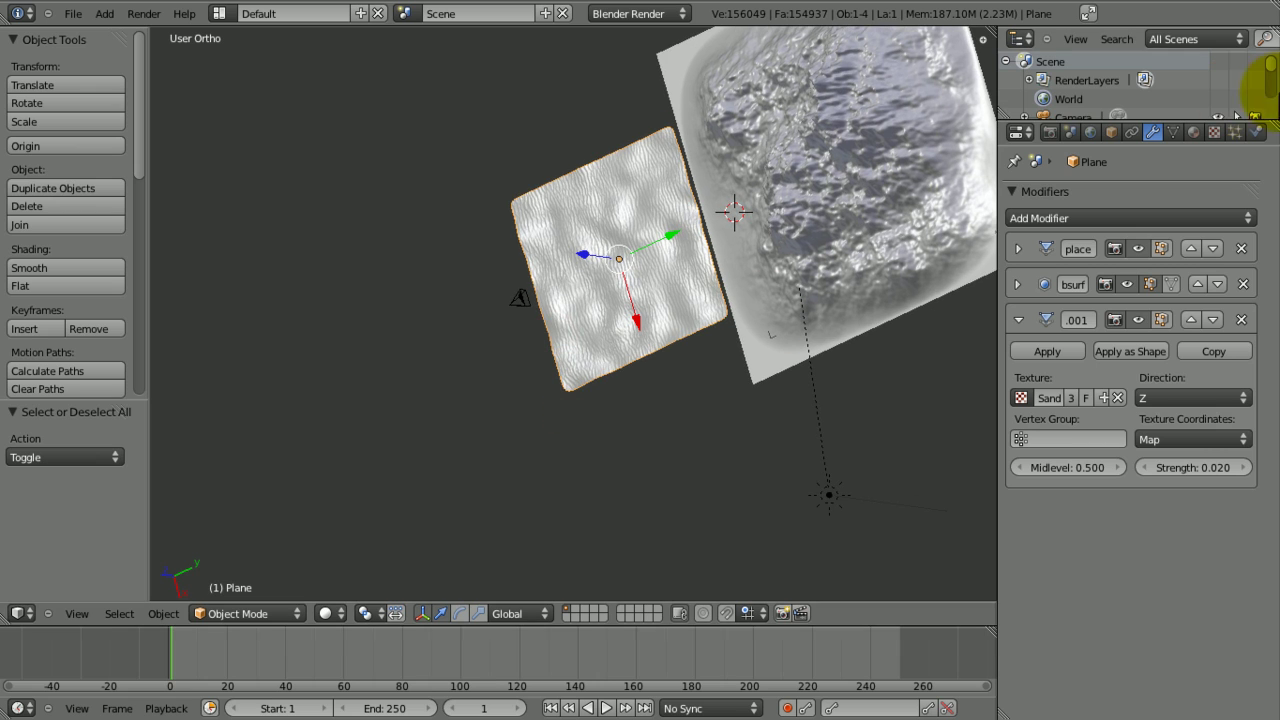
click(1213, 132)
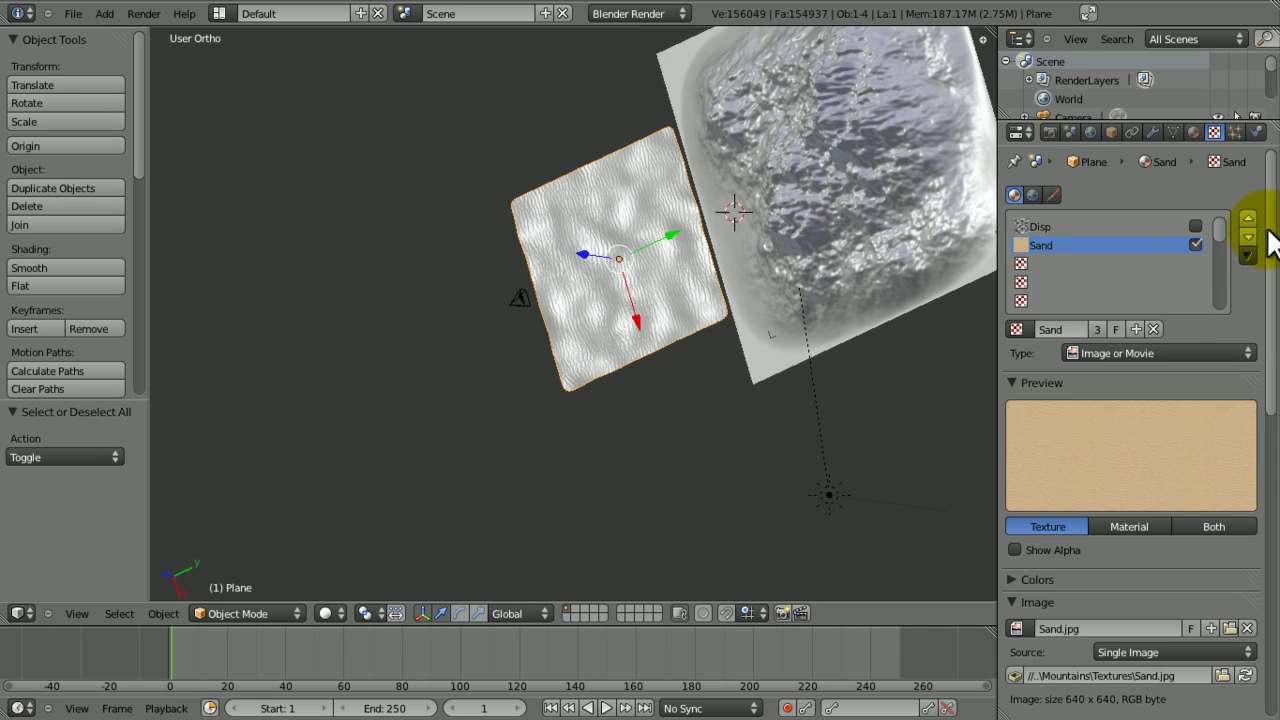
key(x)
Set the Sand texture's mapping size to 5 on the X, Y and Z axes
middle_drag(667, 385, 650, 425)
scroll(1277, 283, down, 2)
drag(1276, 271, 1268, 477)
click(1183, 432)
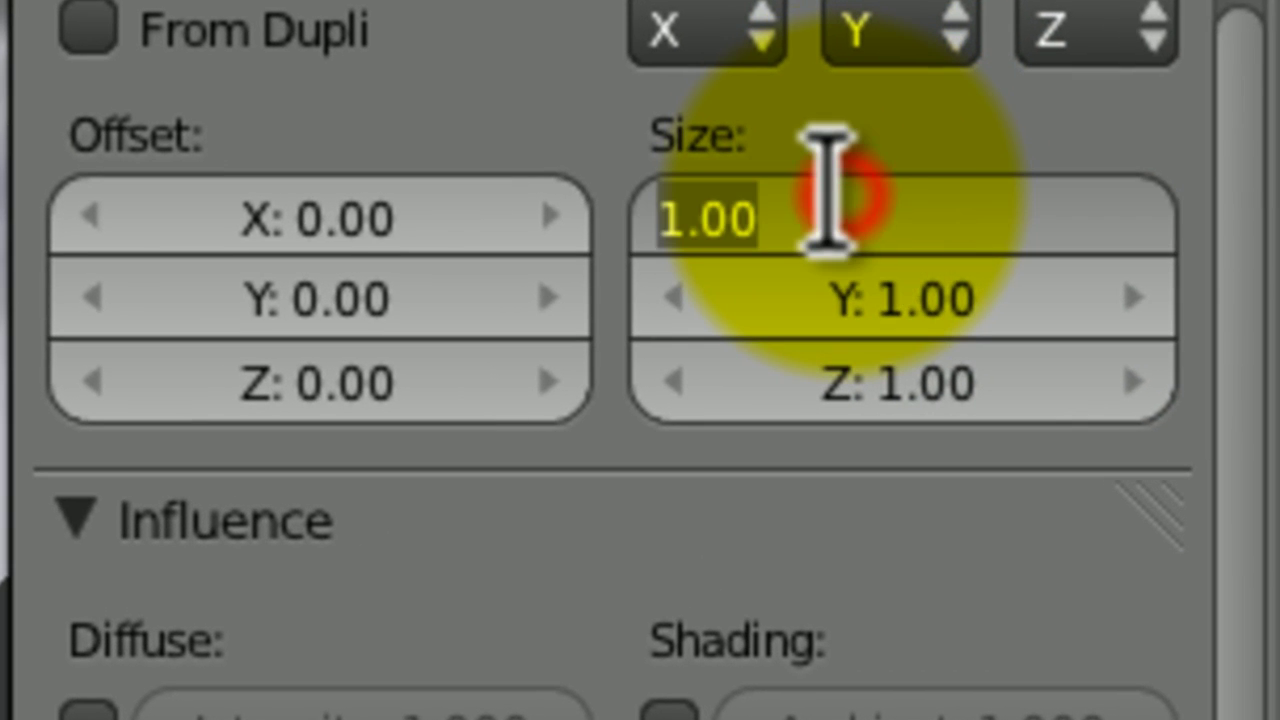
text(5)
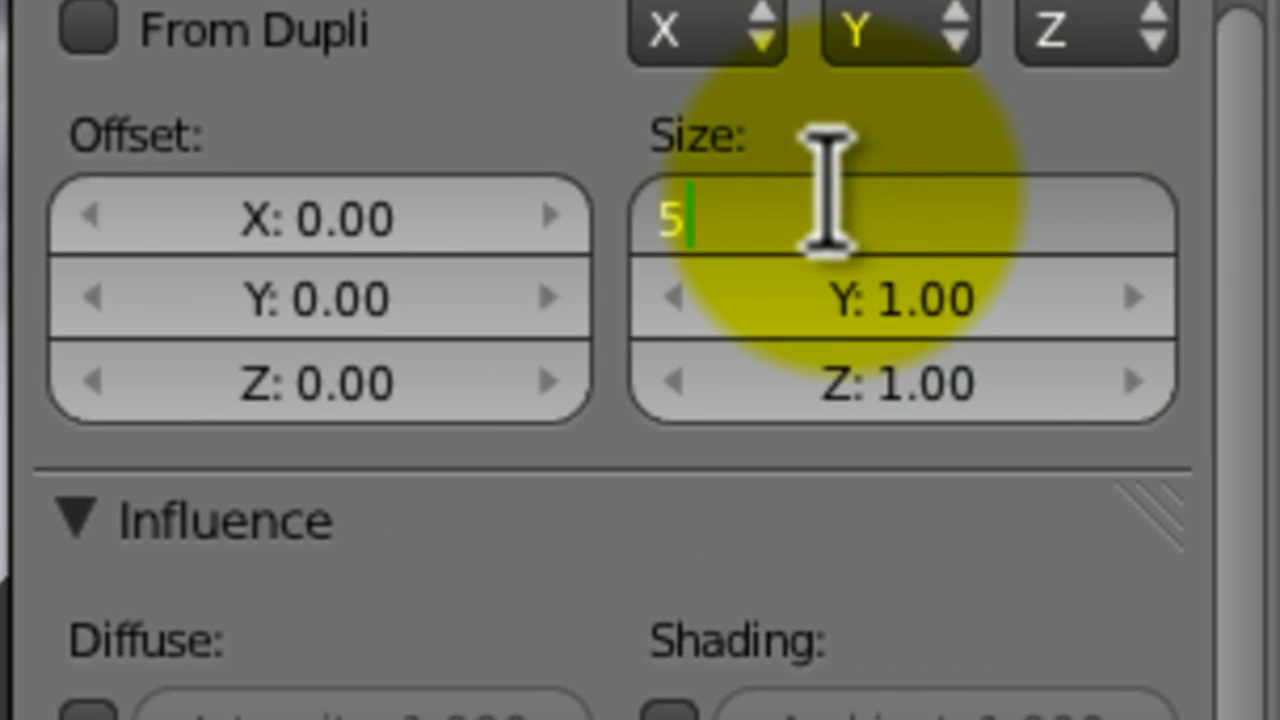
key(Tab)
text(5)
key(Tab)
text(5)
key(Return)
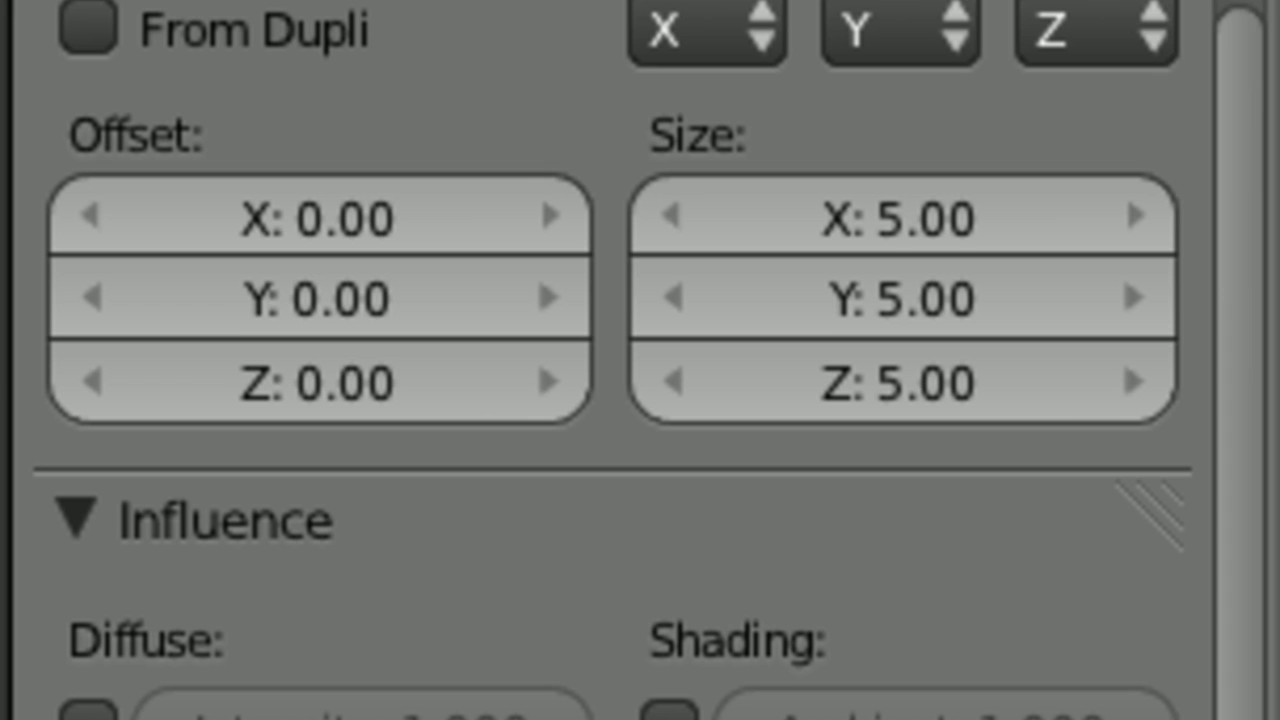
drag(1234, 257, 1219, 2)
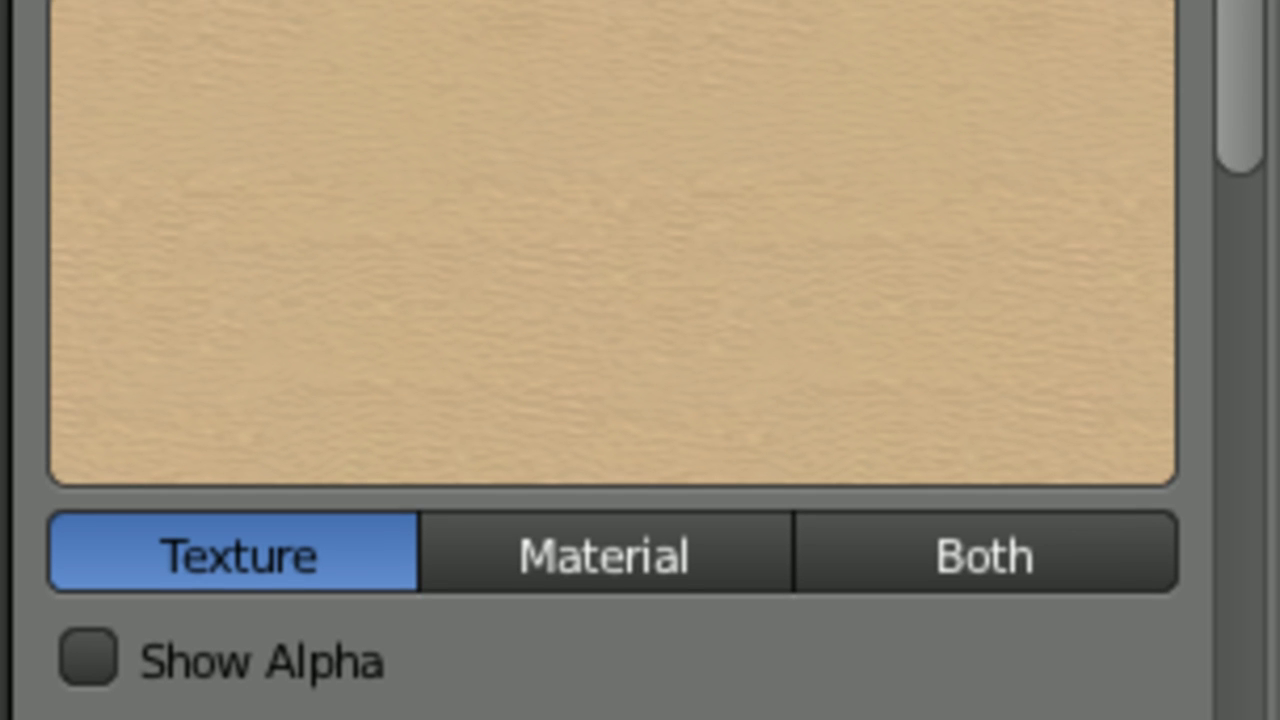
Snap the 3D cursor to the mountain landscape object
middle_drag(303, 274, 63, 531)
middle_drag(700, 480, 809, 306)
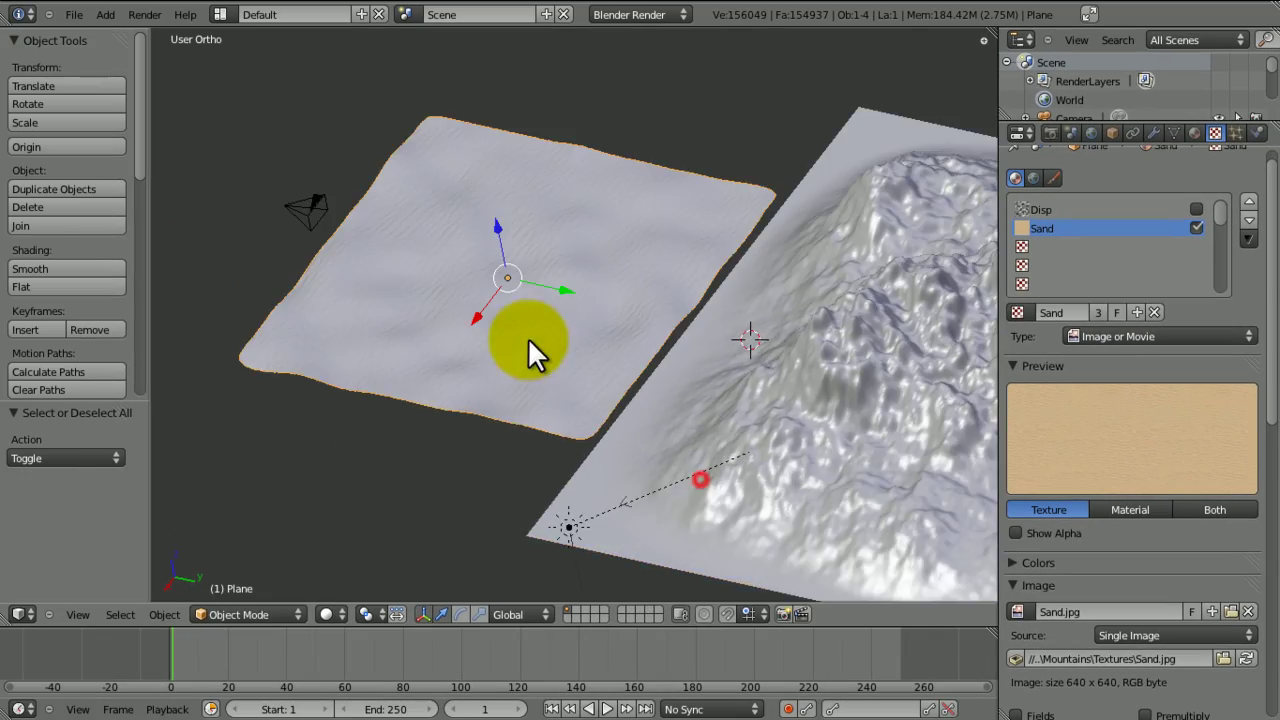
right_click(803, 338)
middle_drag(546, 363, 545, 450)
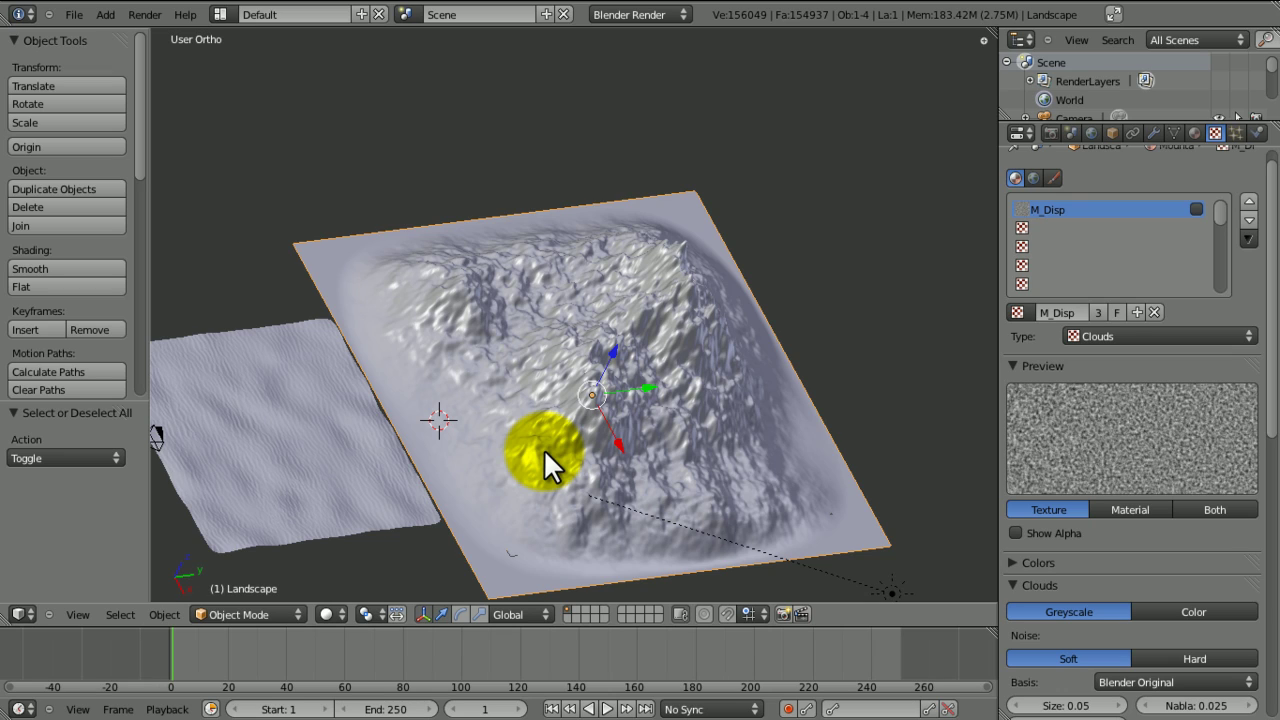
middle_drag(544, 447, 560, 286)
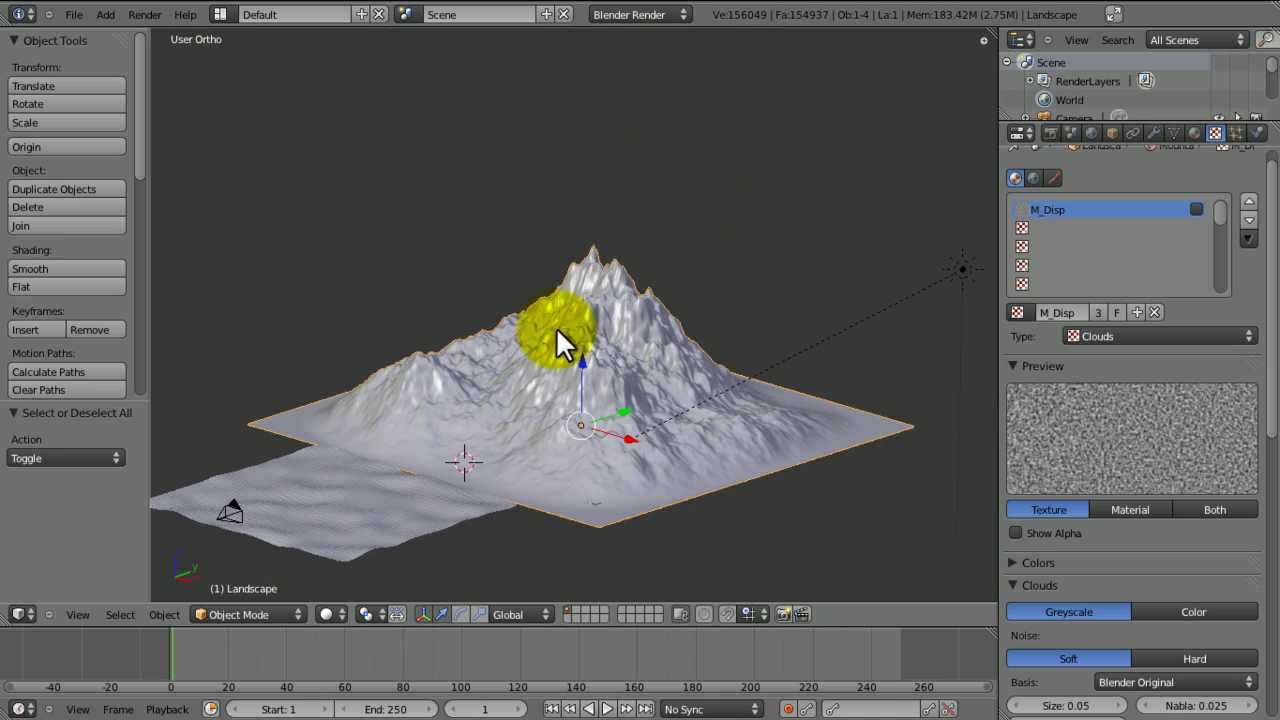
middle_drag(570, 428, 533, 410)
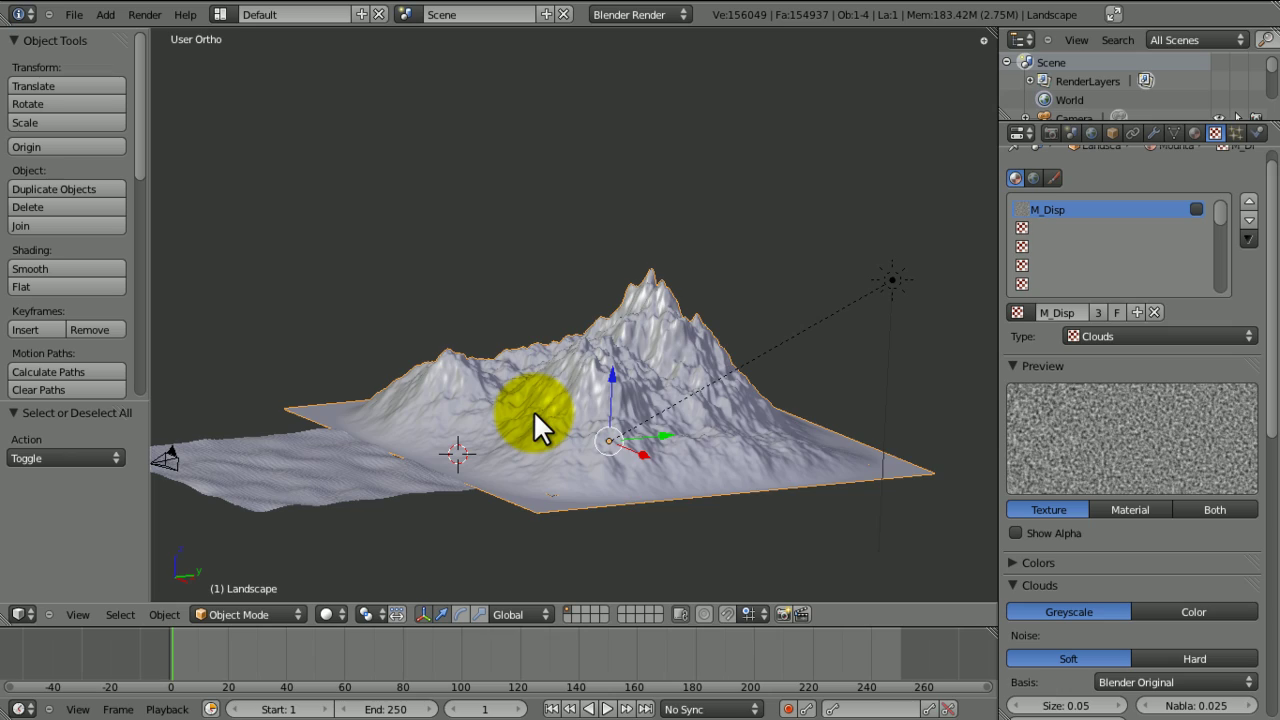
middle_drag(537, 409, 560, 477)
middle_drag(613, 418, 650, 388)
key(shift+s)
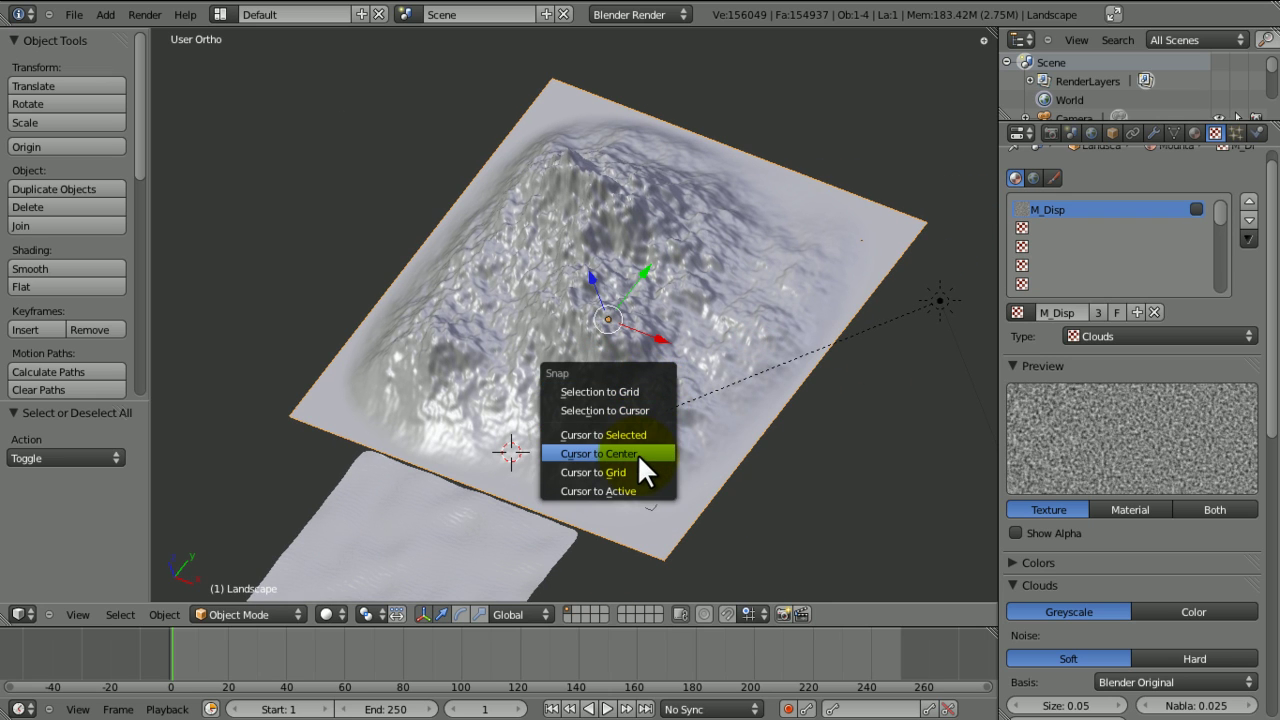
click(633, 436)
Add a Sun lamp at the 3D cursor and raise it about 11.1 units along Z, above the mountain
key(a)
middle_drag(531, 428, 547, 370)
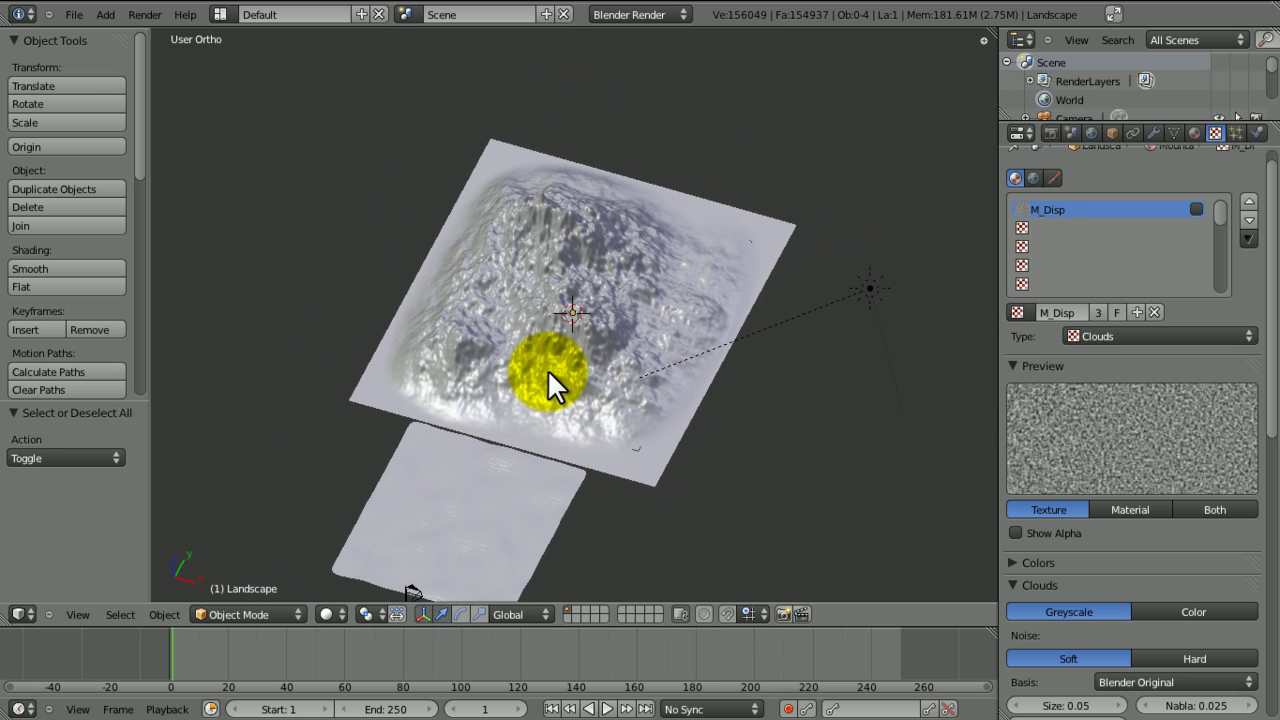
key(shift+a)
mouse_move(547, 372)
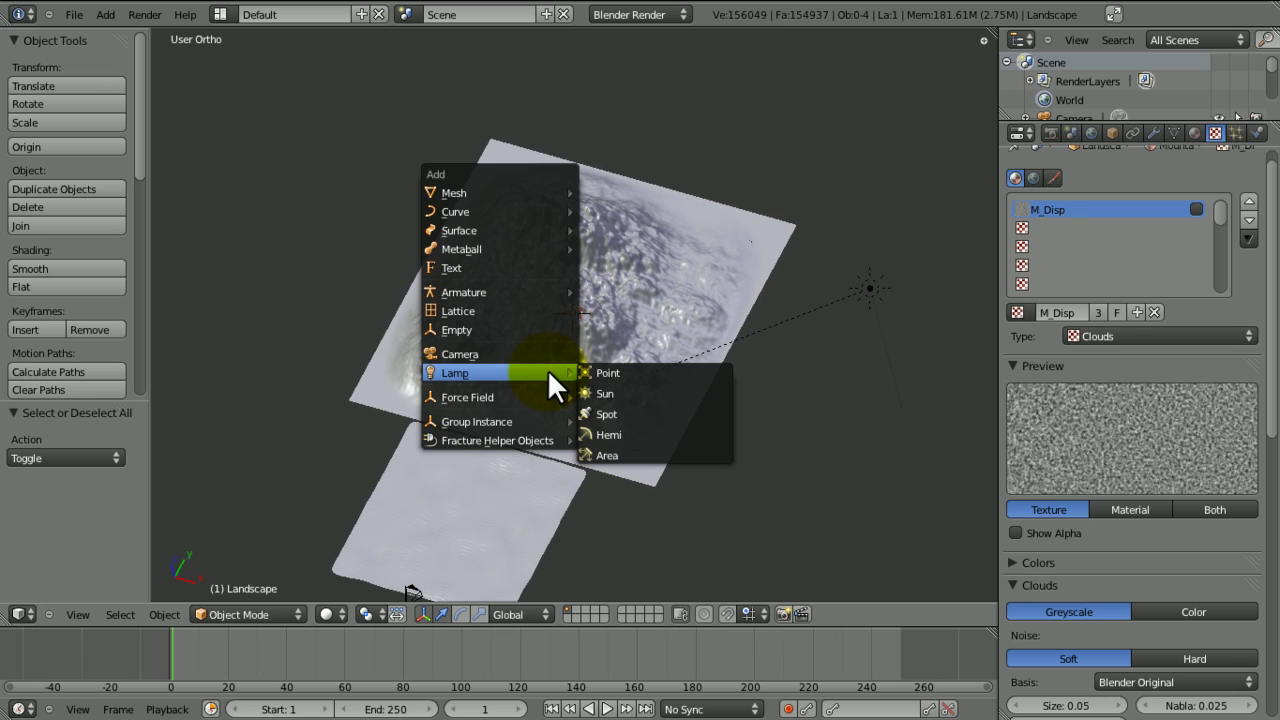
click(607, 393)
key(KP_1)
key(g)
key(z)
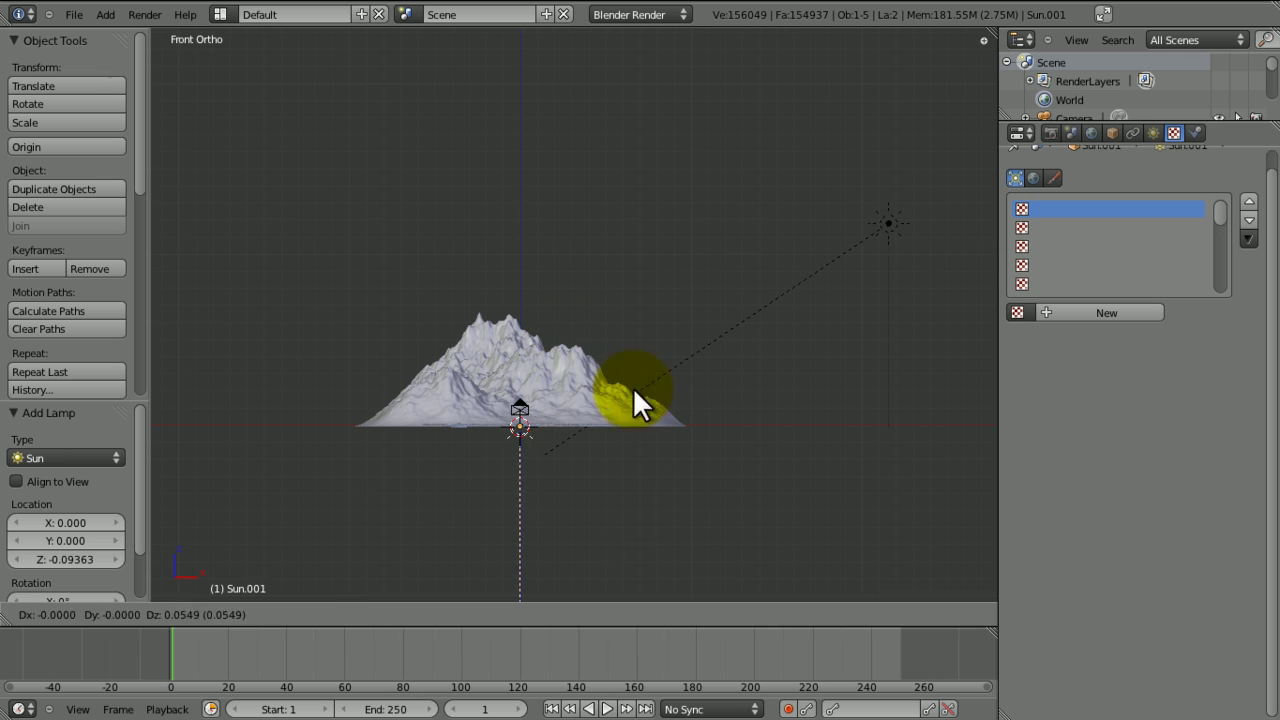
click(586, 243)
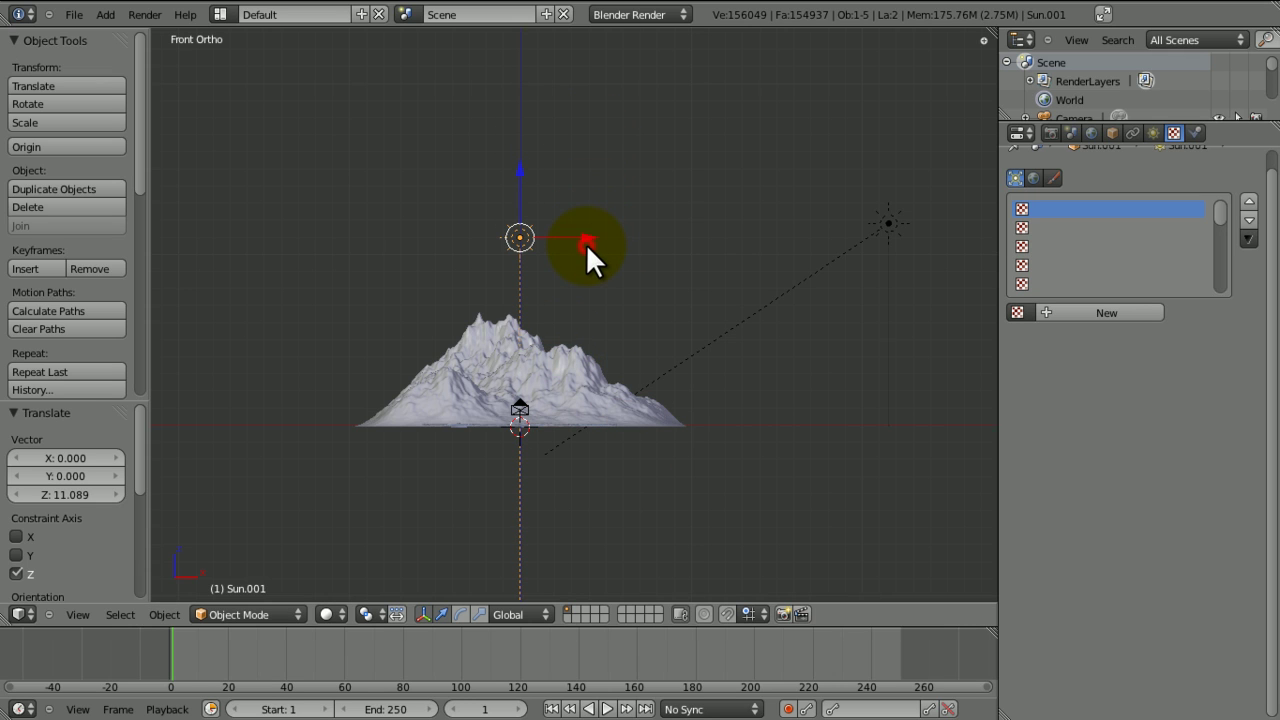
Put the new sun lamp into a new group named Material_Split
middle_drag(622, 303, 377, 533)
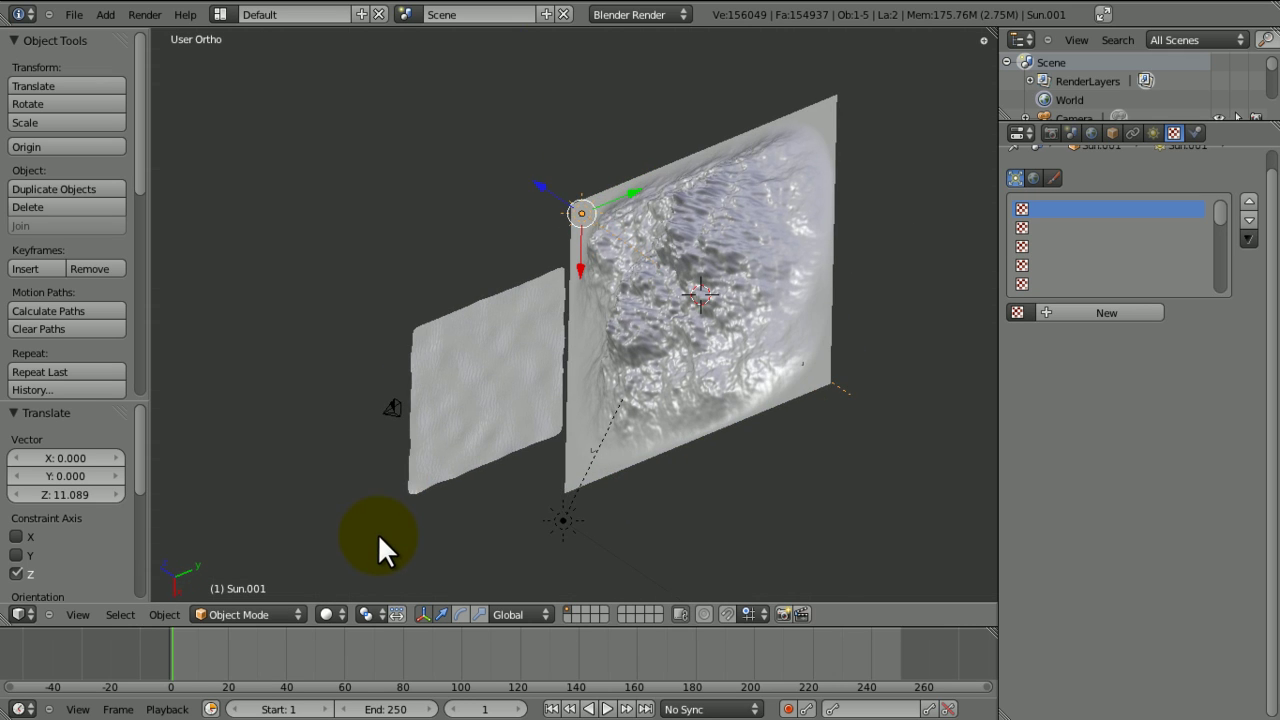
middle_drag(647, 327, 1156, 129)
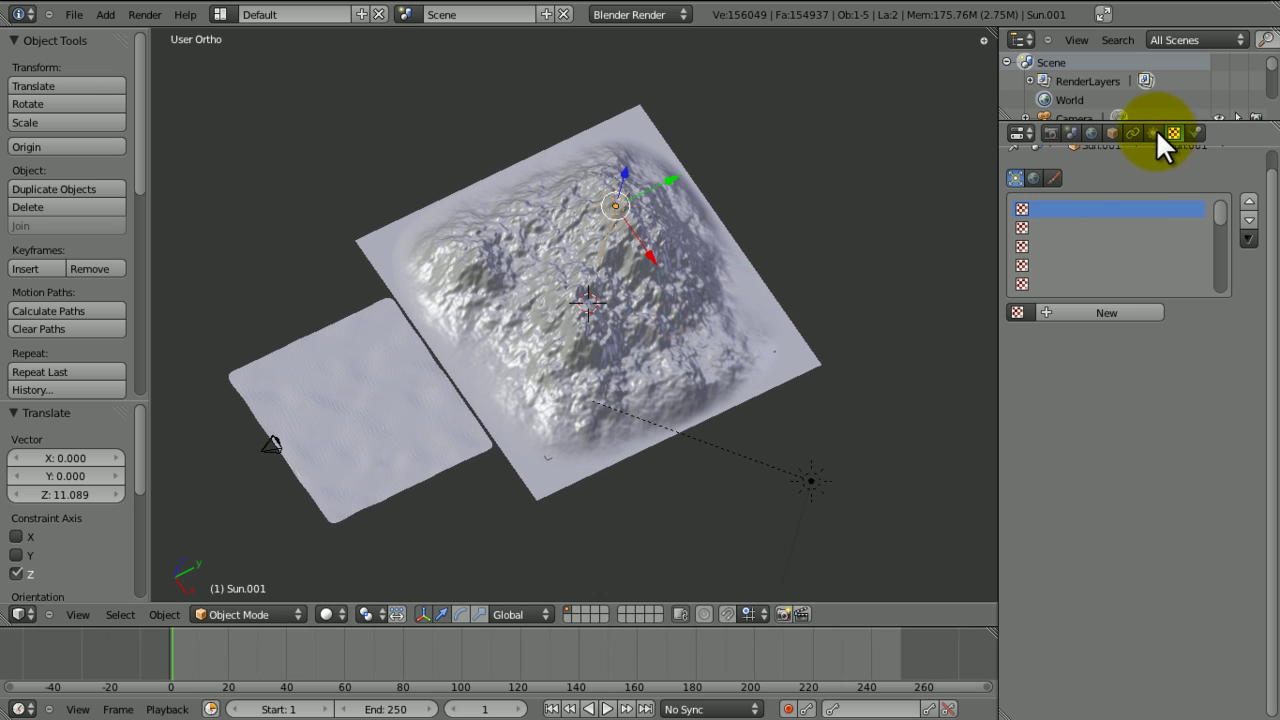
click(1155, 131)
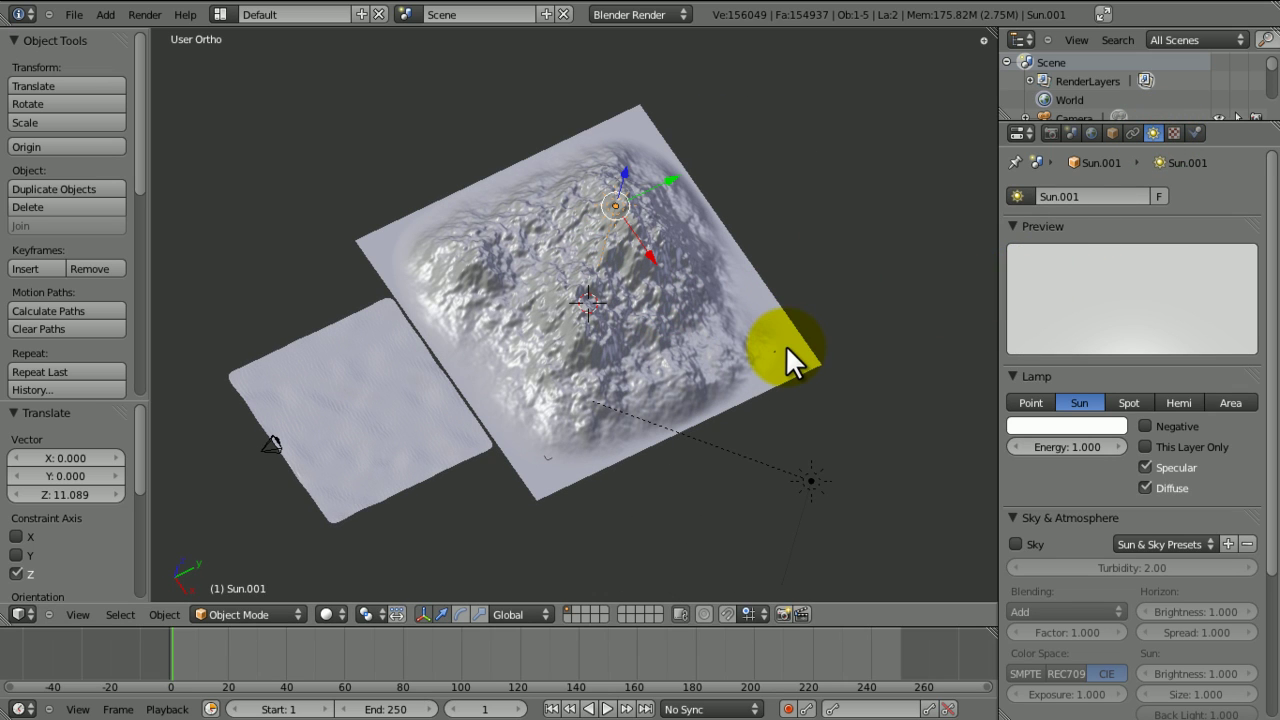
key(ctrl+g)
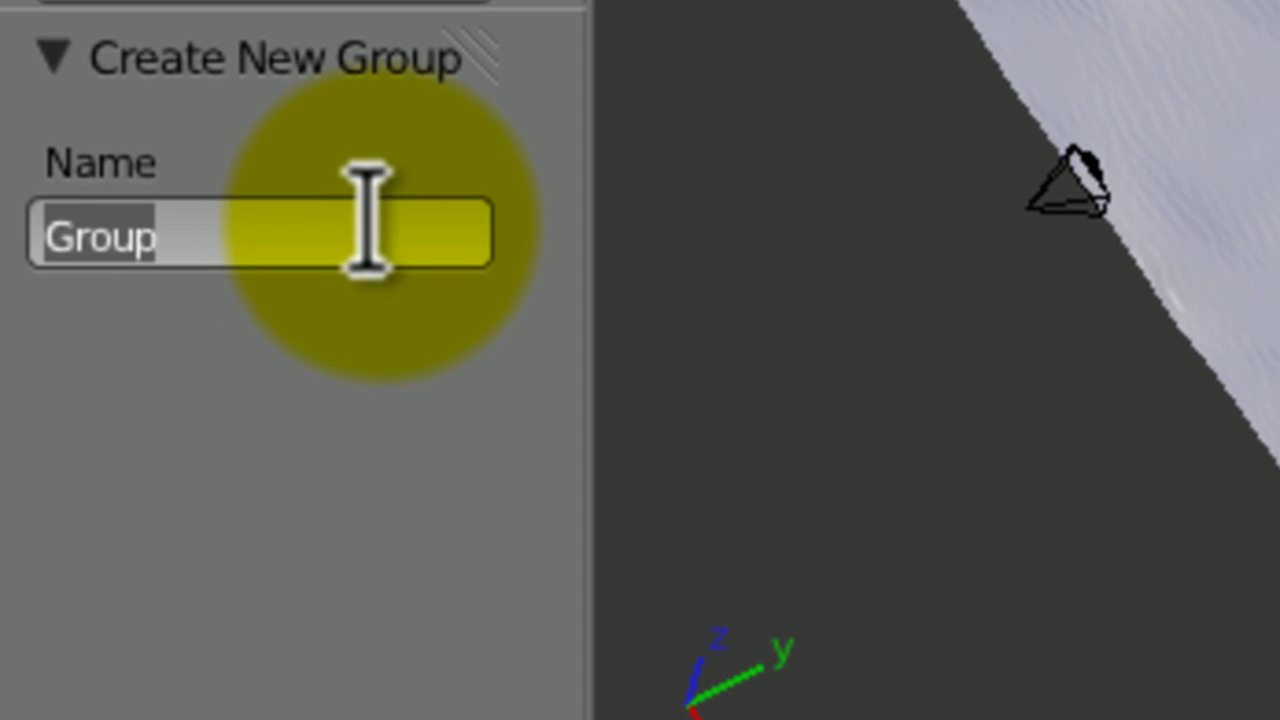
click(93, 457)
text(Material_Split)
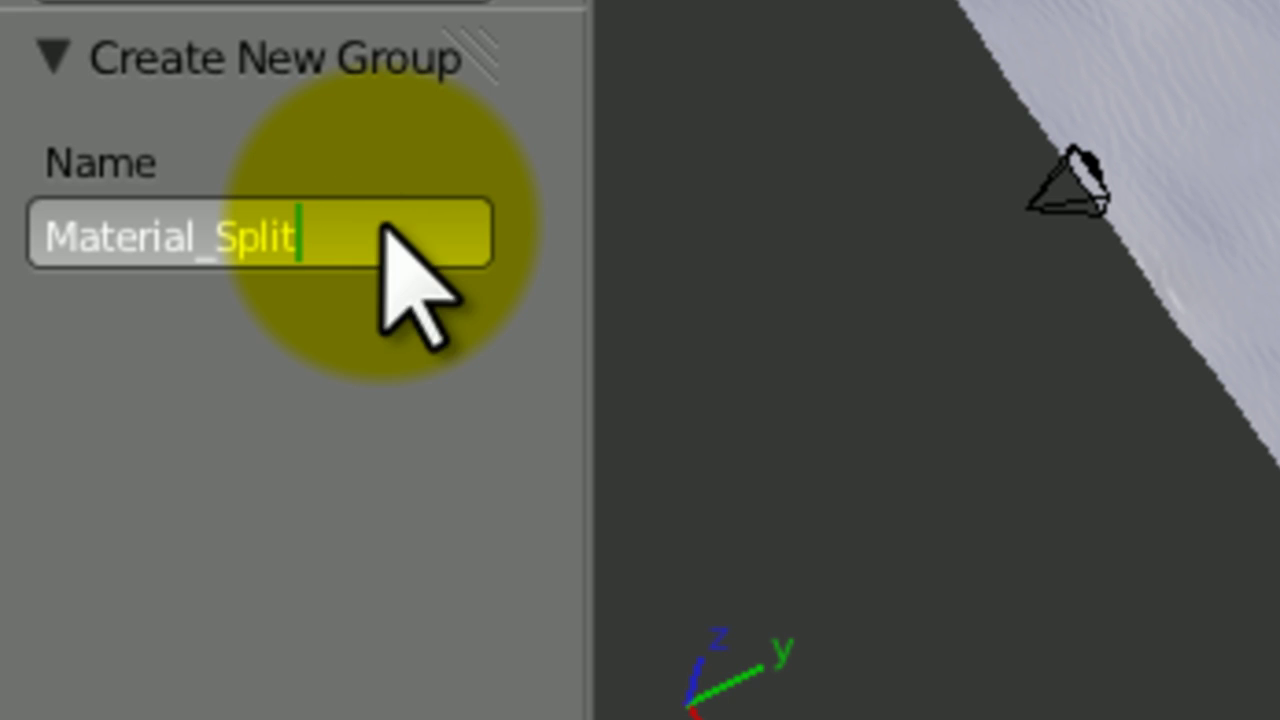
key(Return)
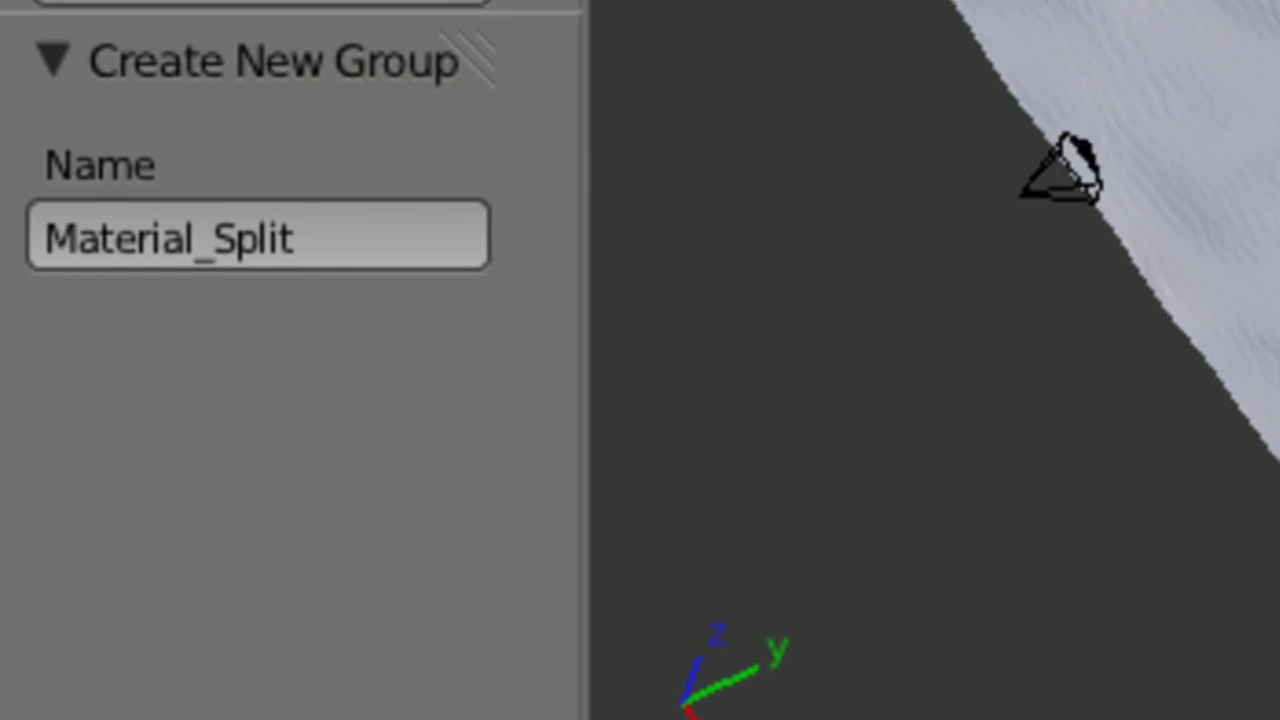
Select the mountain landscape and show its Mountain material settings
middle_drag(1069, 34, 1069, 2)
mouse_move(578, 353)
middle_down()
mouse_move(471, 326)
mouse_move(387, 280)
mouse_move(597, 346)
middle_up()
right_click(597, 346)
click(1194, 133)
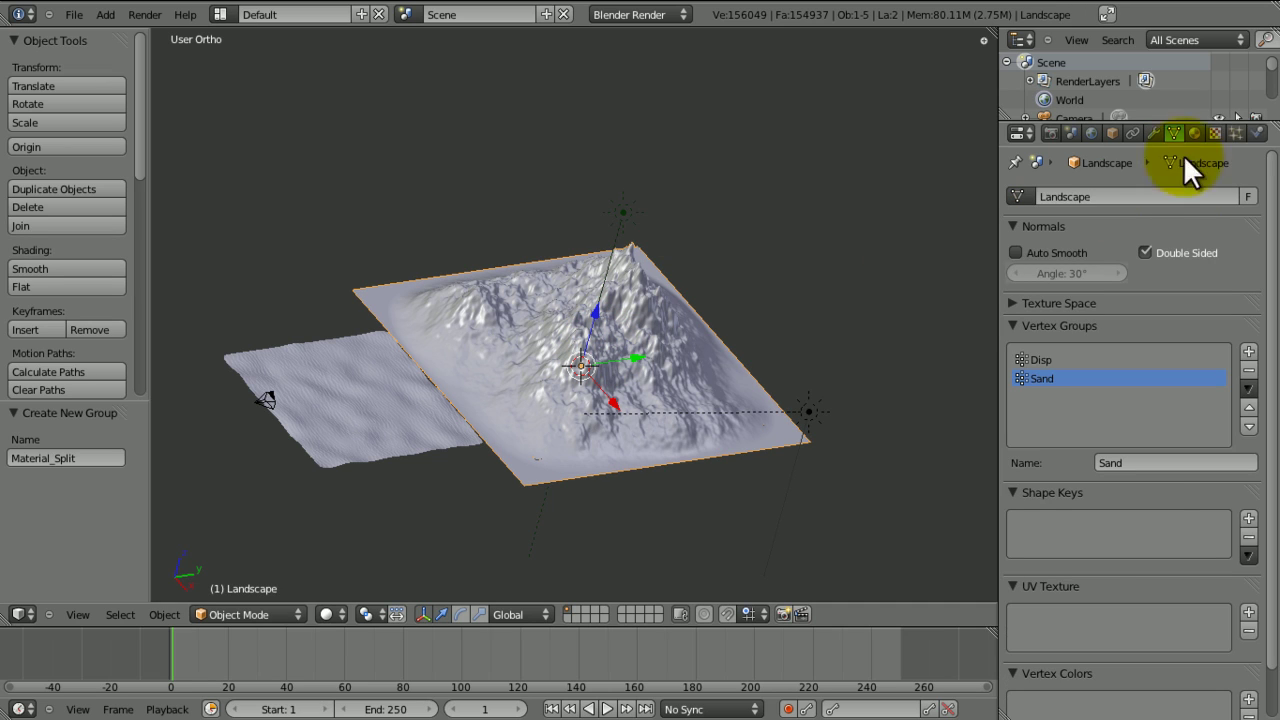
click(1122, 225)
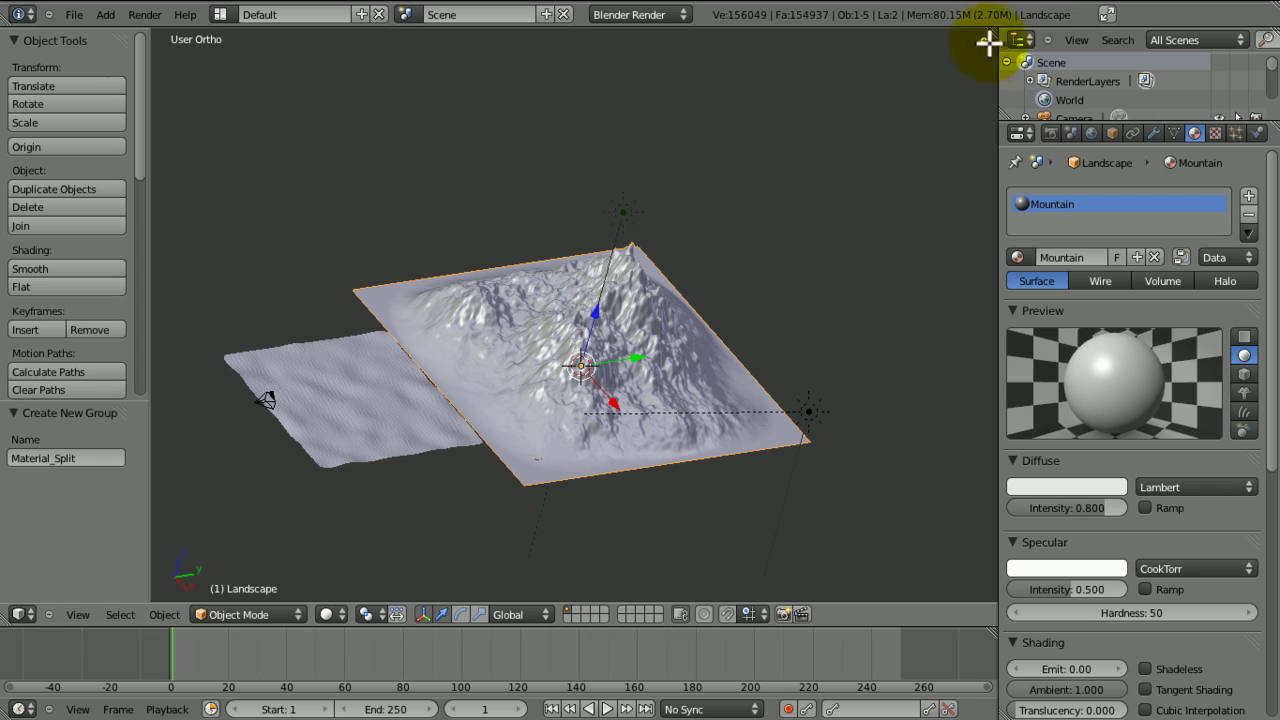
Split the 3D view vertically, turn the new area into a Node Editor and widen it
drag(995, 33, 710, 112)
scroll(1250, 400, down, 10)
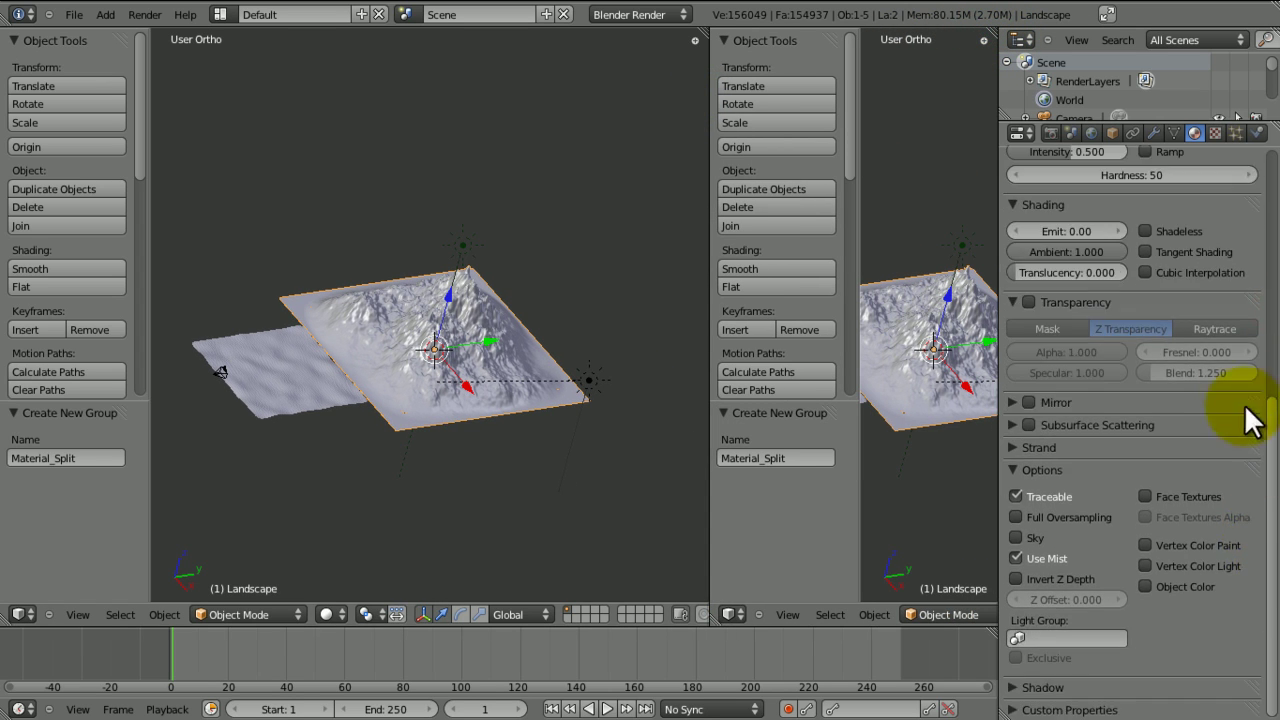
scroll(1234, 243, up, 10)
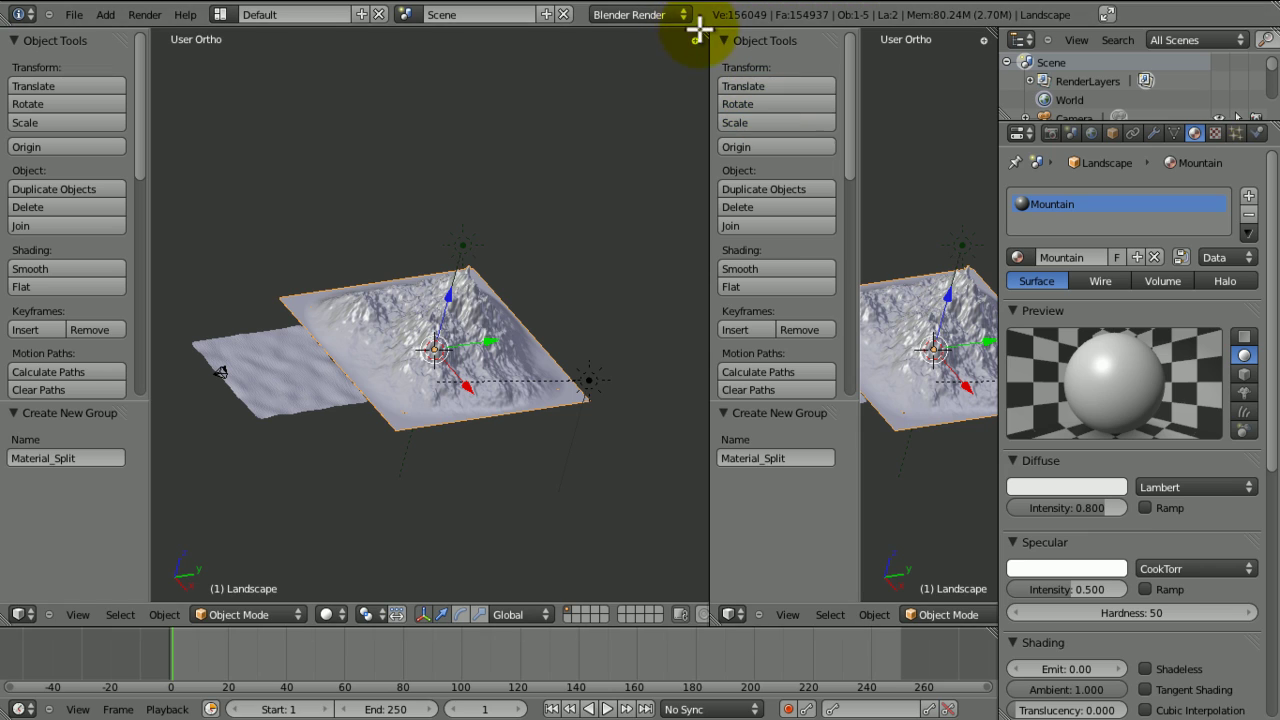
click(726, 615)
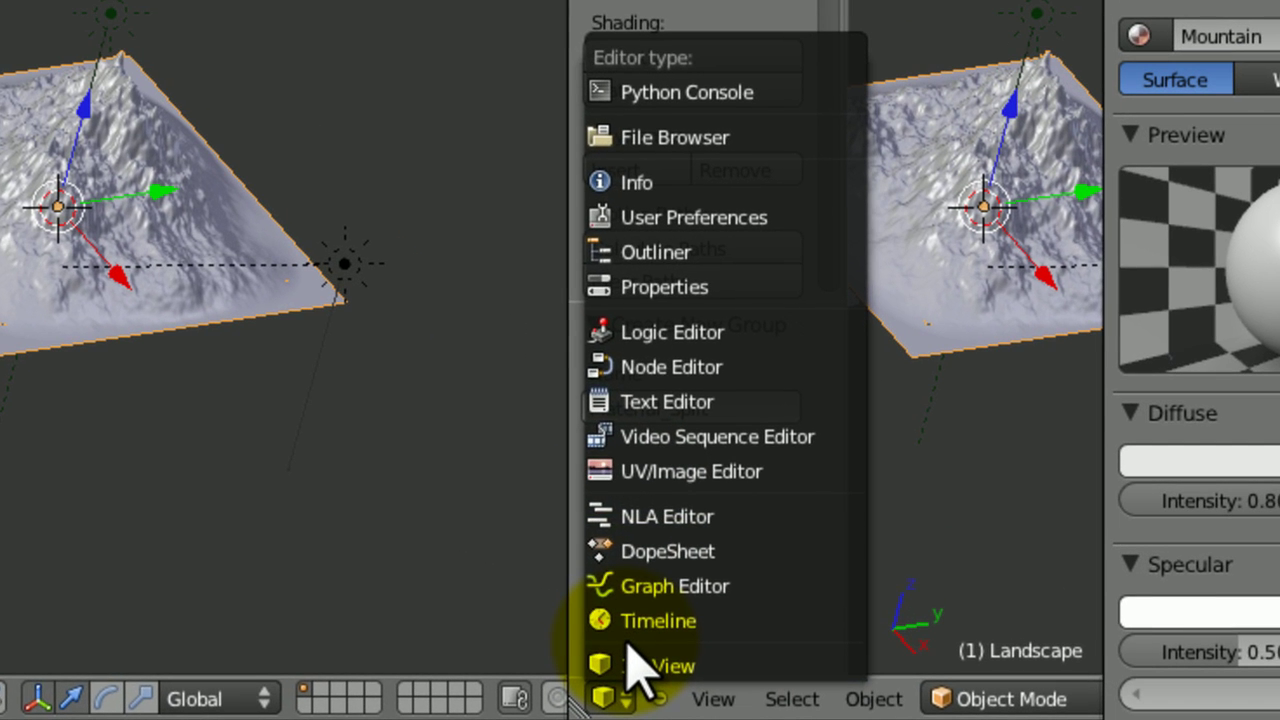
click(591, 369)
drag(566, 360, 130, 350)
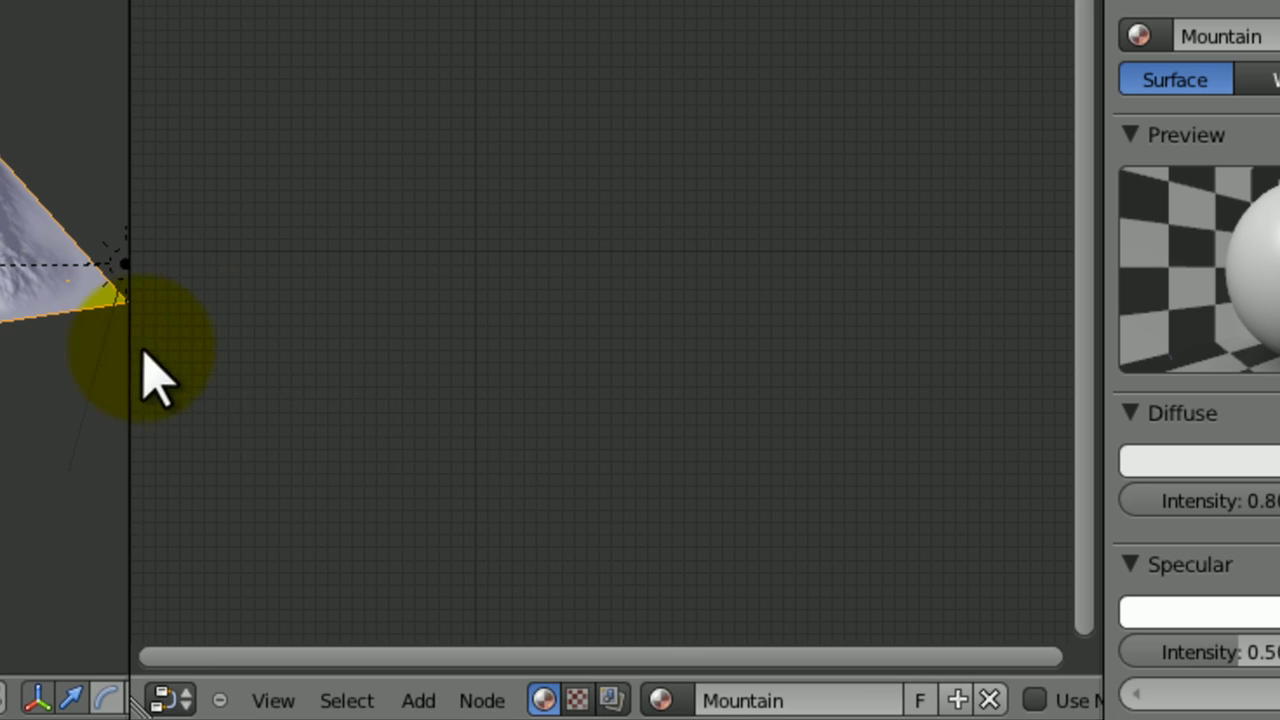
Enable material nodes for the Mountain material
click(1035, 700)
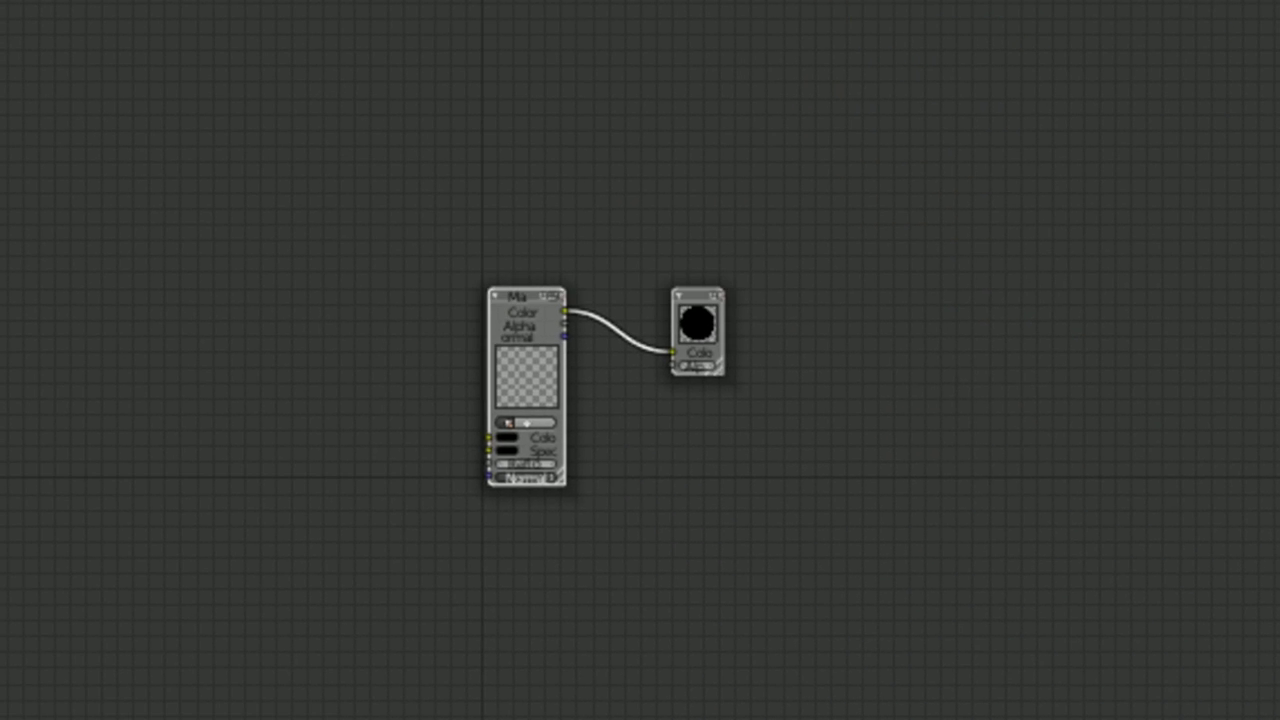
middle_drag(525, 470, 455, 468)
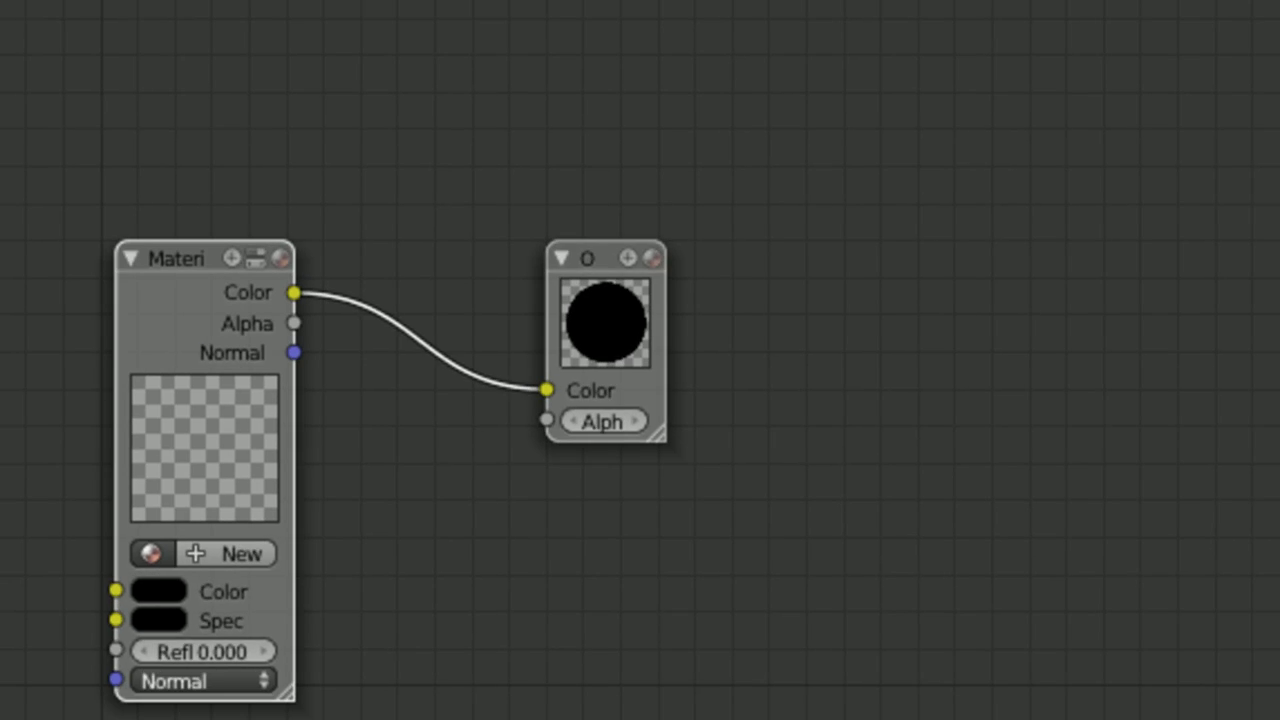
middle_drag(612, 719, 814, 714)
scroll(754, 716, up, 8)
scroll(806, 714, down, 4)
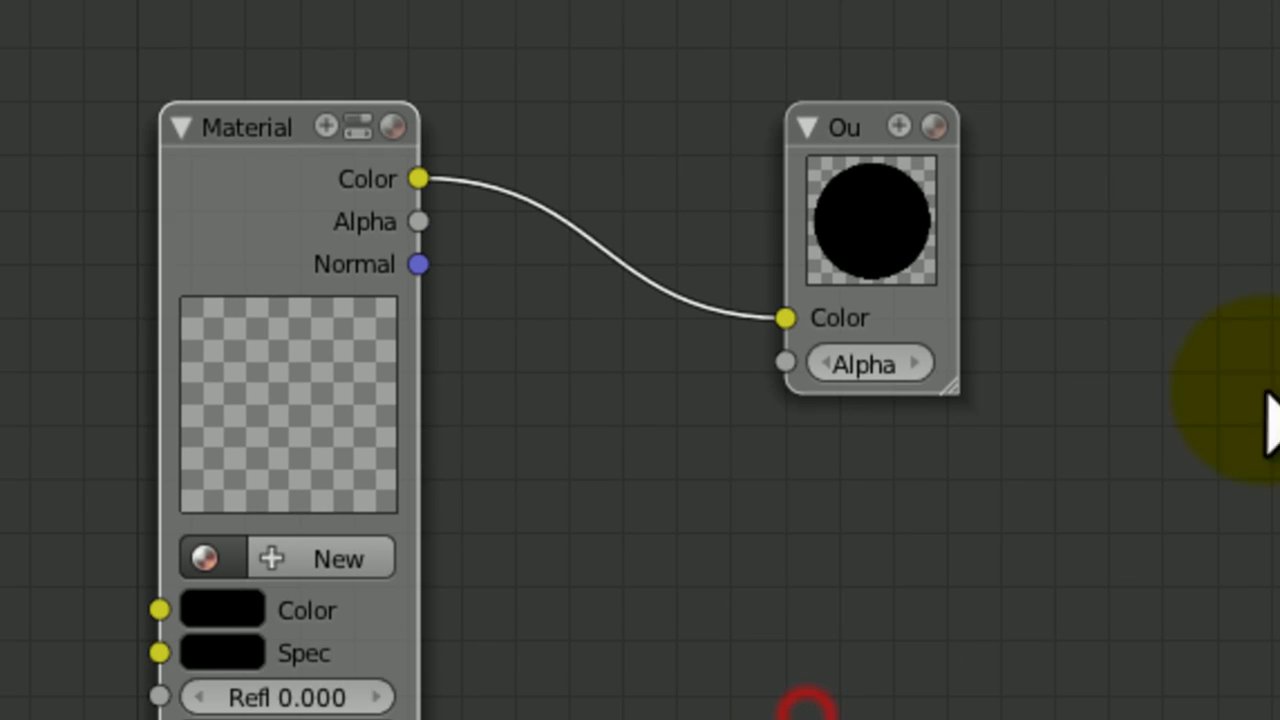
Move the Output node well away from the Material node and create a new material in the Material node
drag(882, 237, 1190, 66)
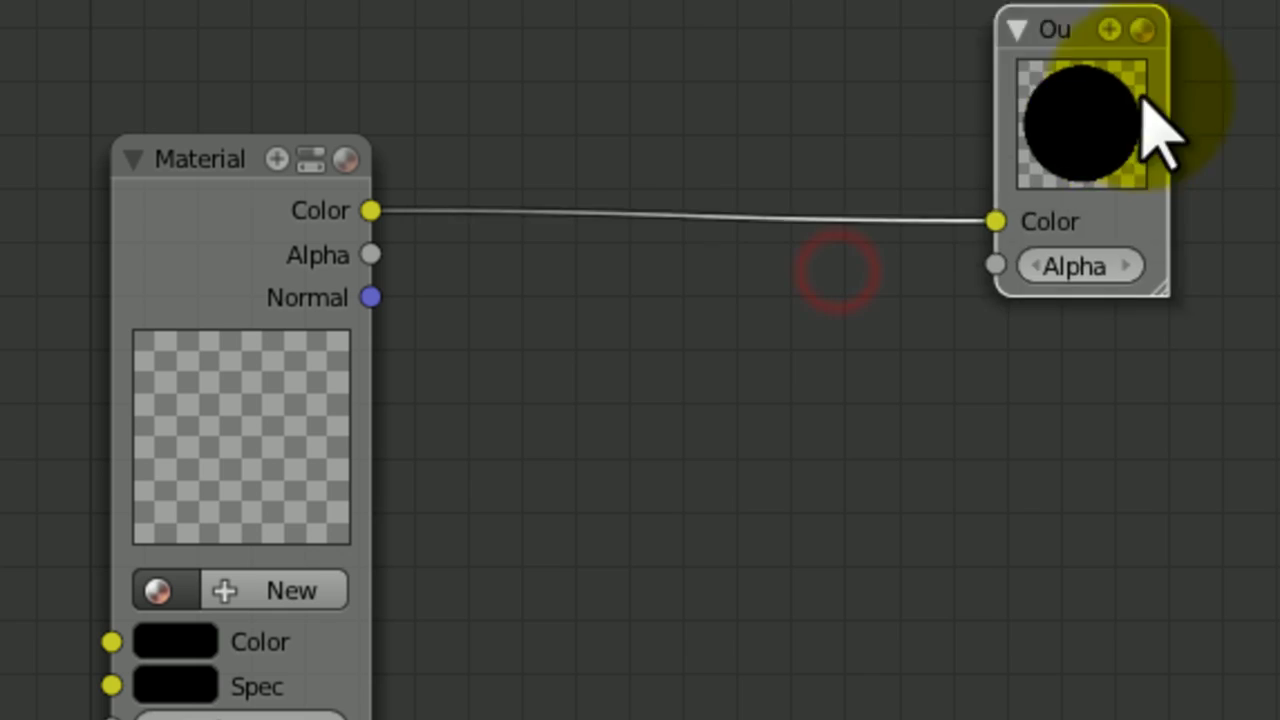
drag(1160, 135, 1279, 2)
click(266, 590)
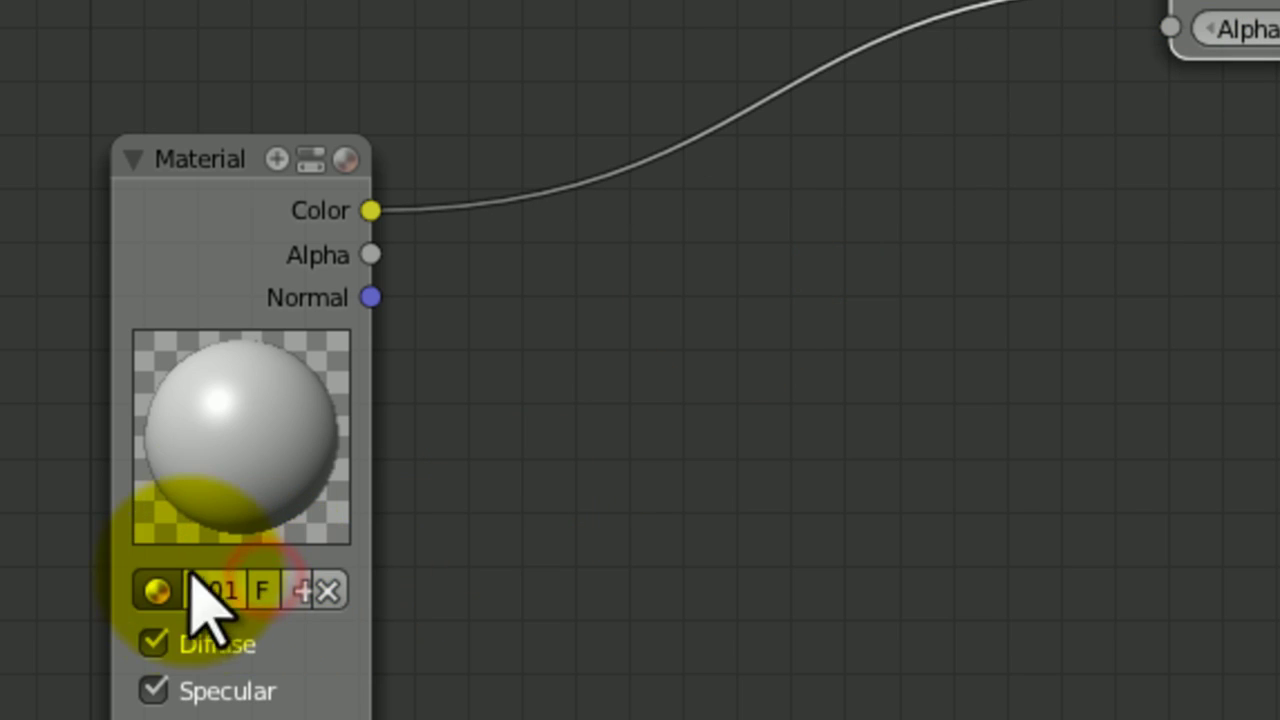
Lower the Material node, duplicate it twice and stack the copies in a column above the original
drag(240, 423, 237, 611)
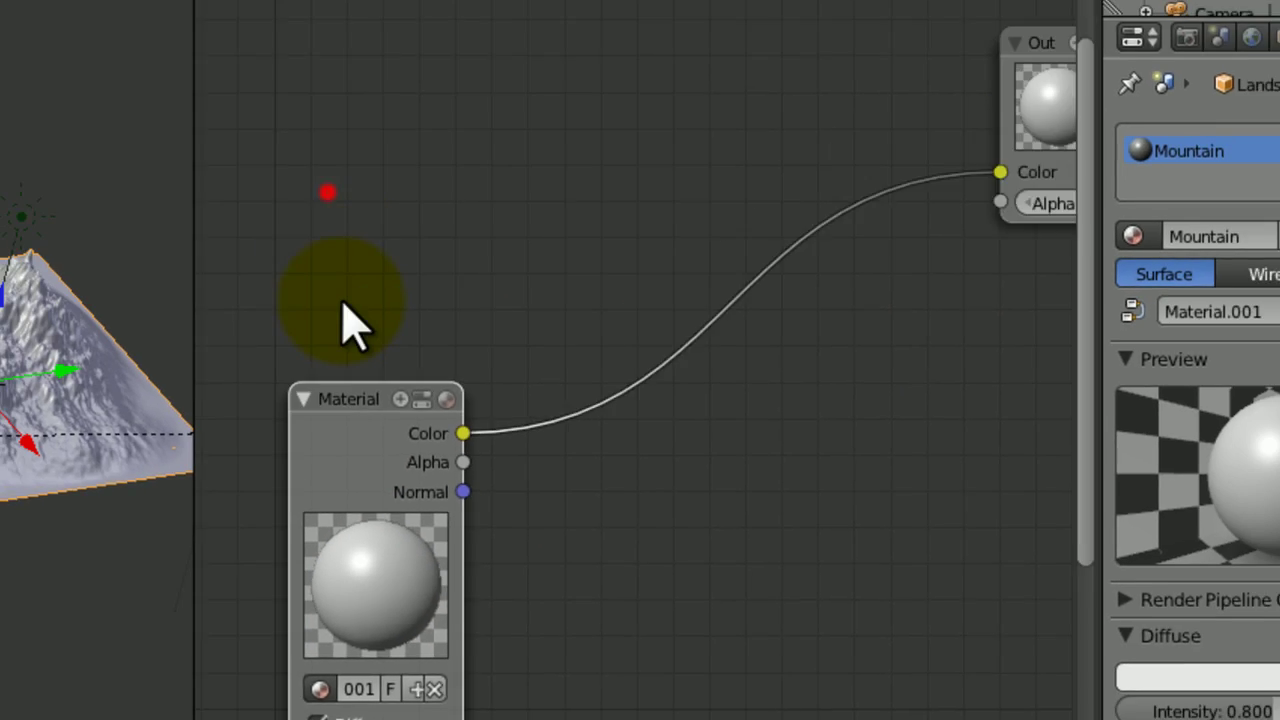
mouse_move(346, 306)
ctrl+middle_down()
mouse_move(340, 215)
mouse_move(396, 231)
mouse_move(322, 301)
ctrl+middle_up()
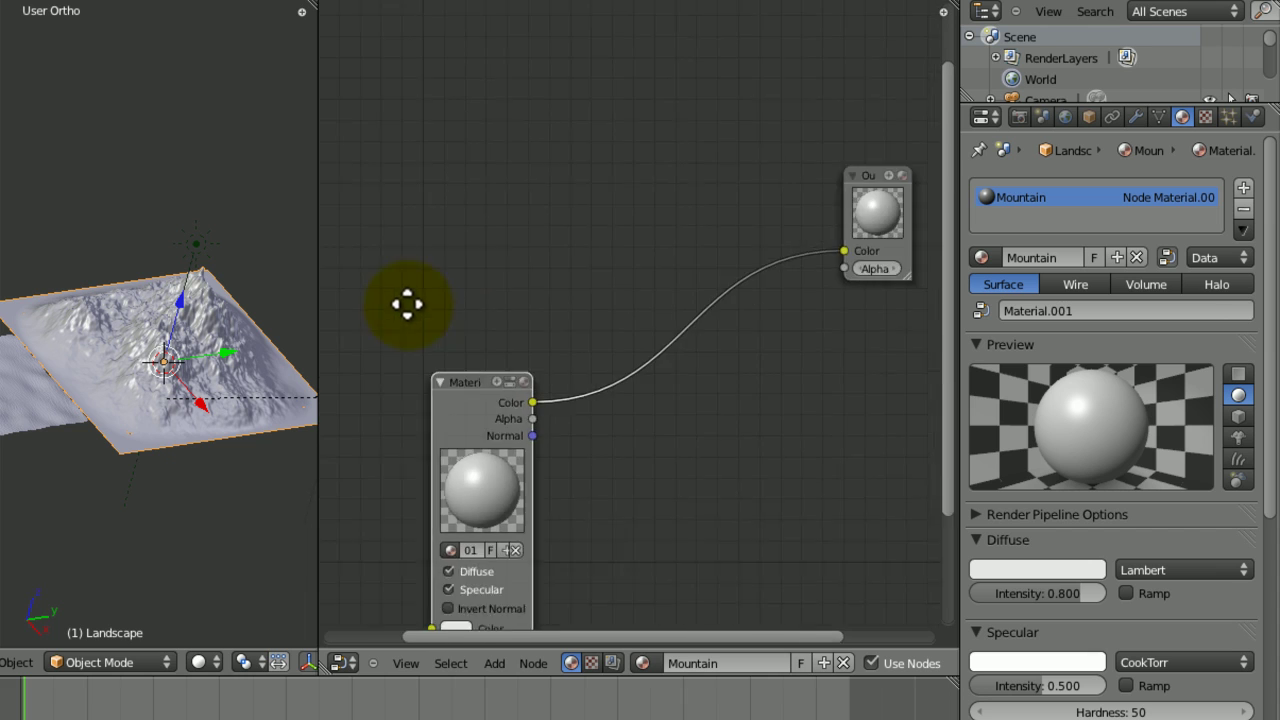
ctrl+middle_drag(407, 304, 469, 337)
key(shift+d)
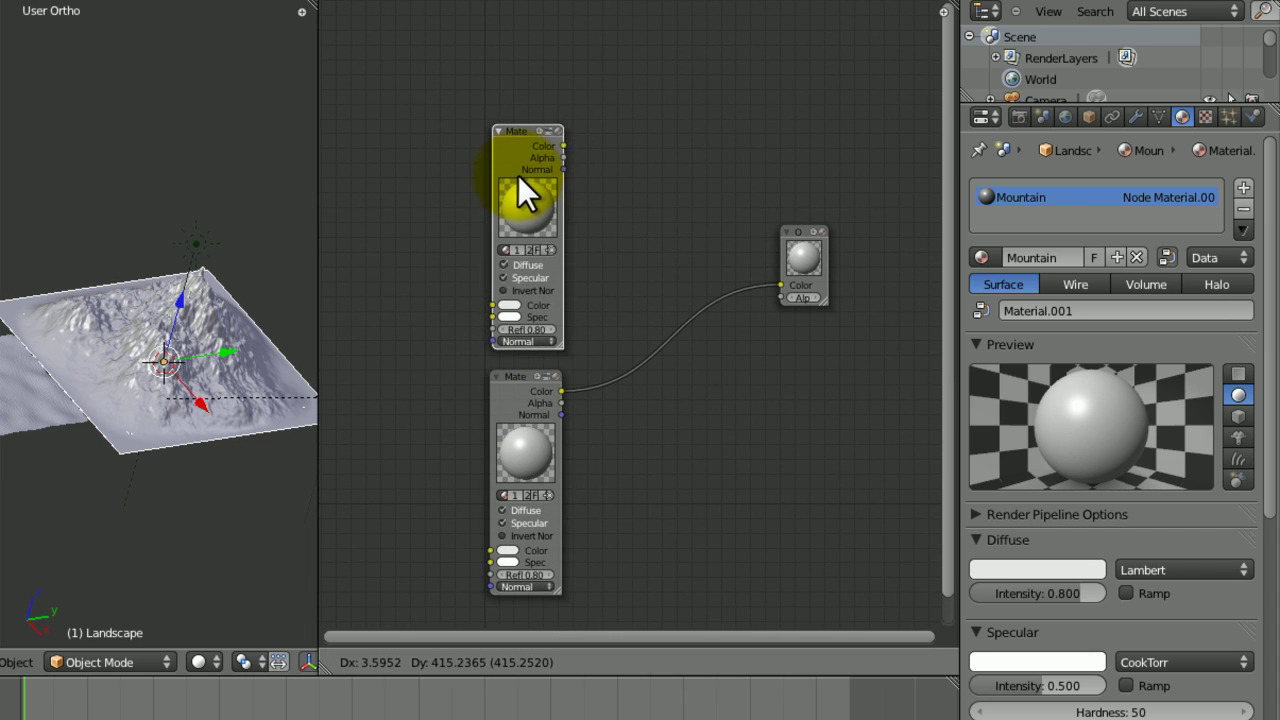
click(517, 192)
key(shift+d)
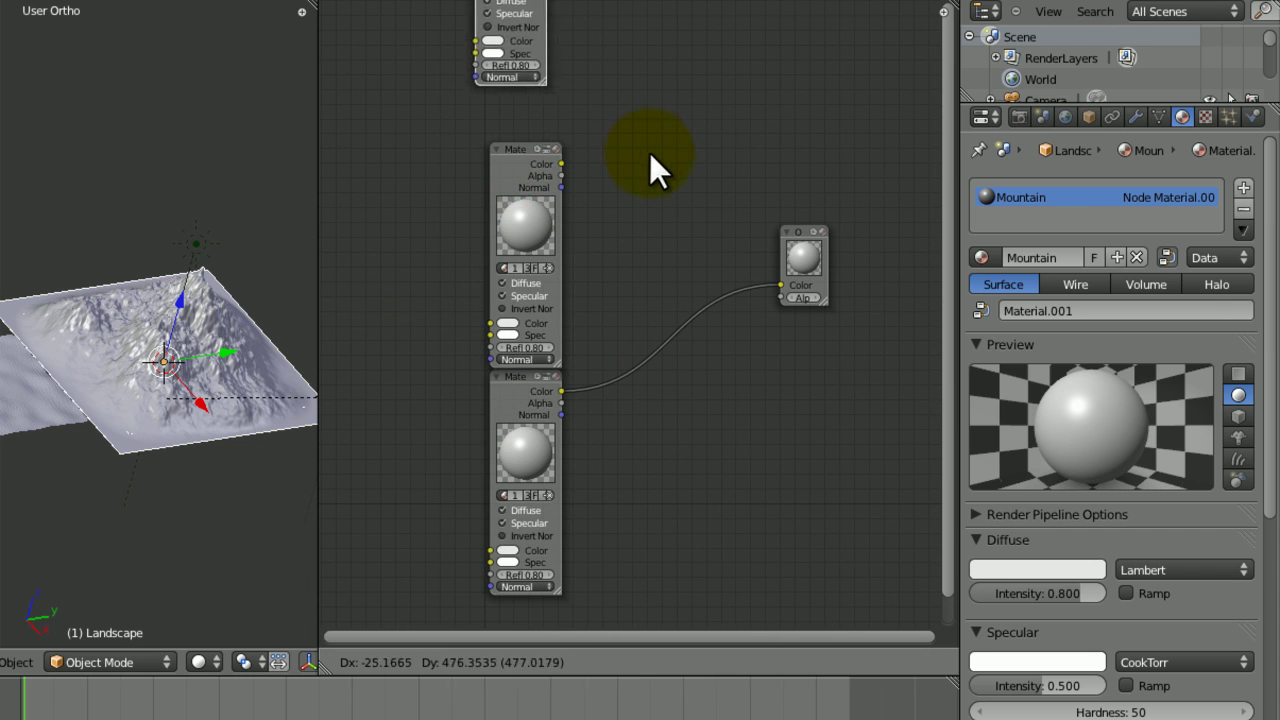
click(660, 202)
Give the bottom and middle Material nodes their own single-user copies of the shared material
click(548, 209)
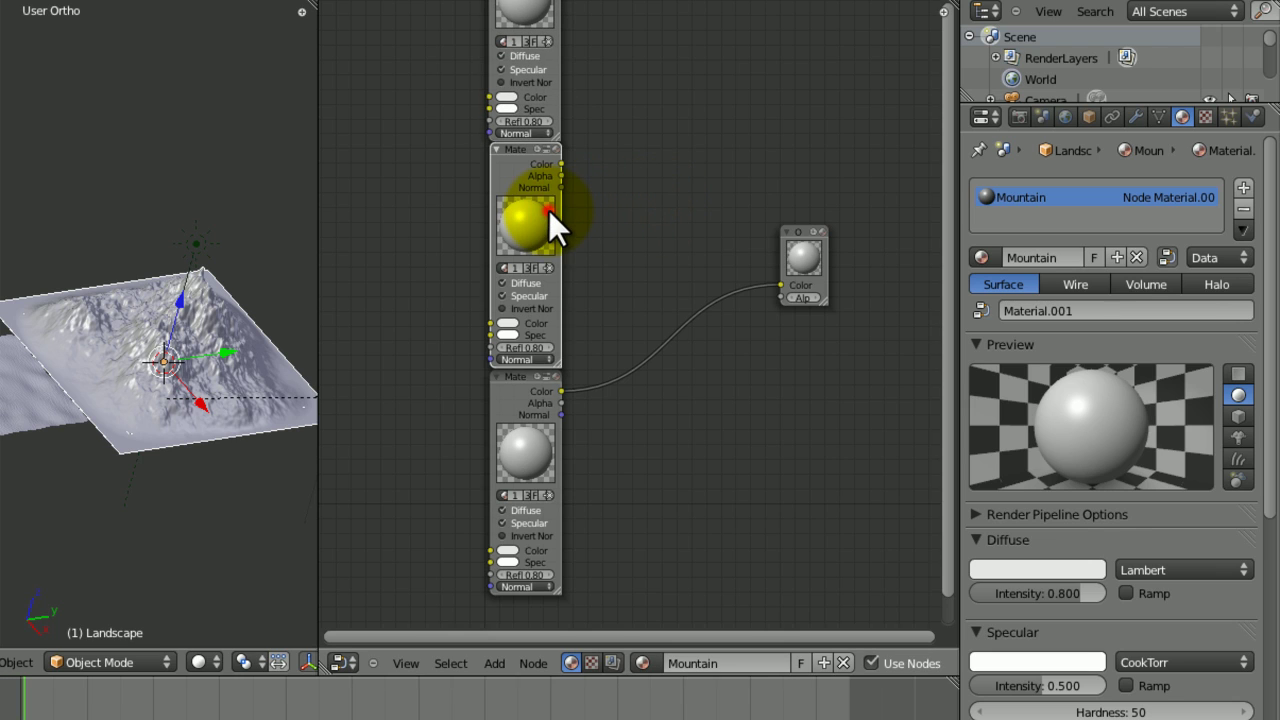
click(539, 407)
click(540, 237)
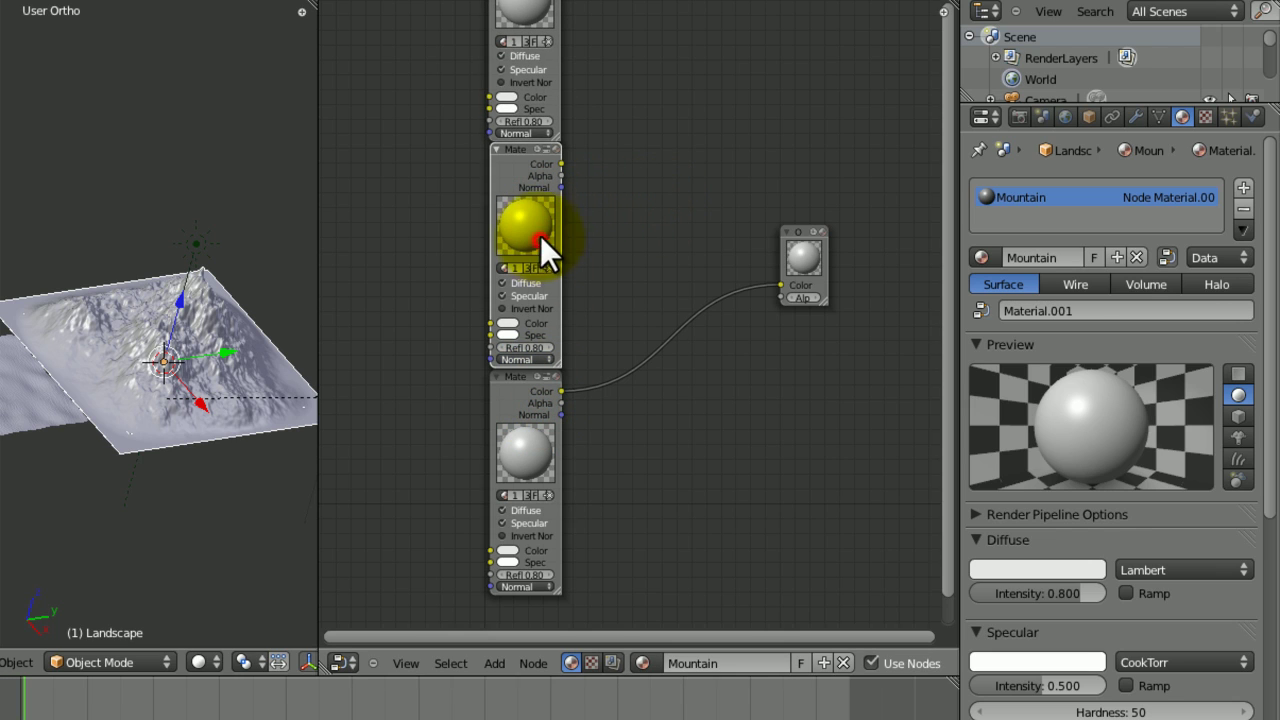
click(529, 32)
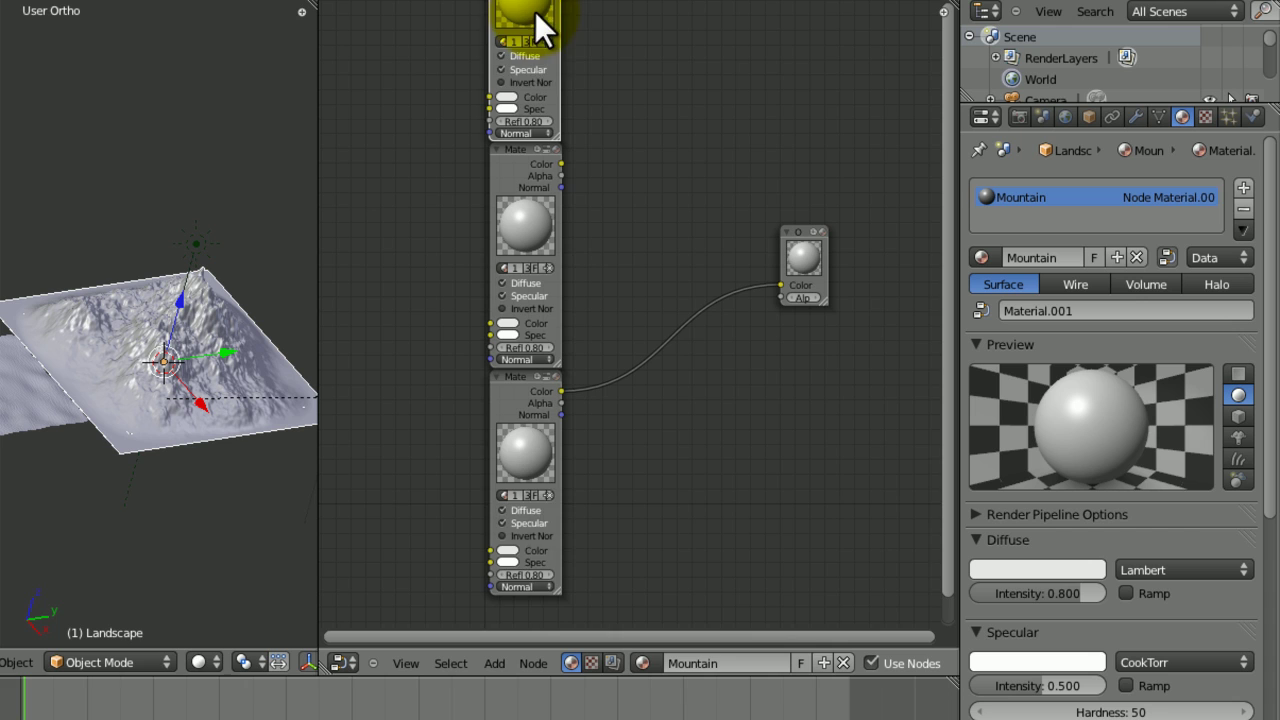
click(523, 504)
click(549, 125)
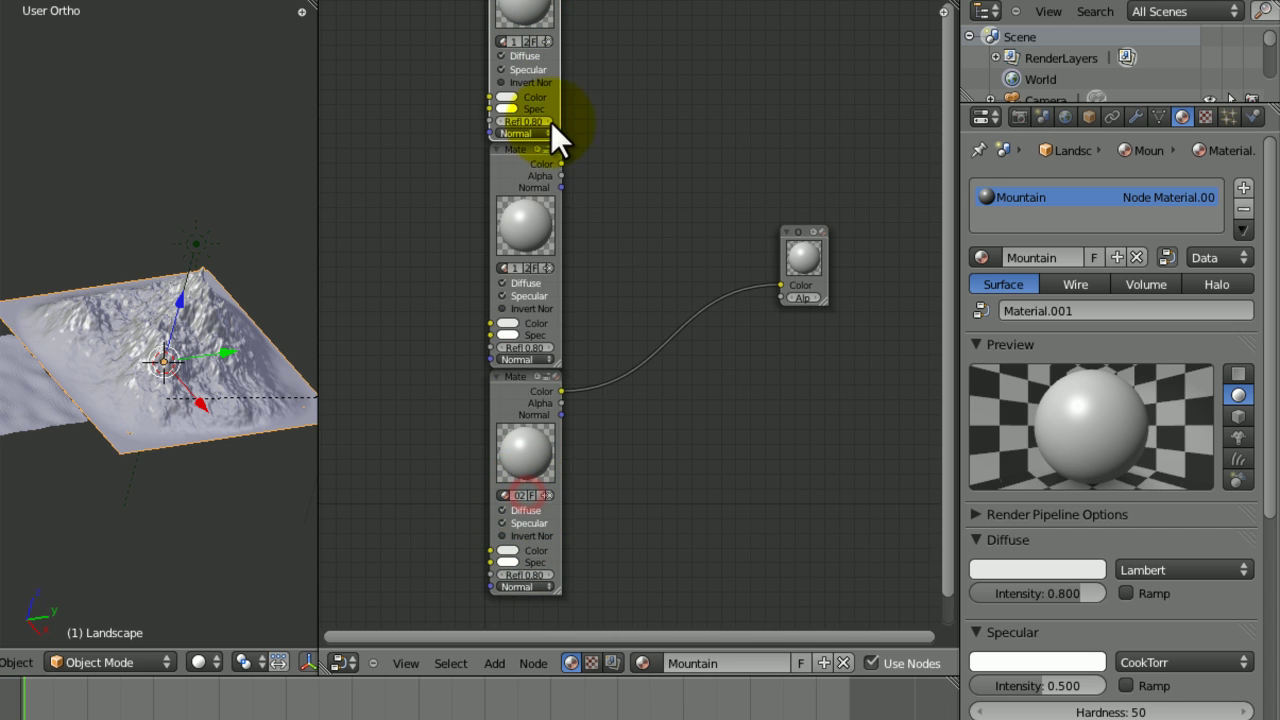
ctrl+middle_drag(600, 266, 728, 304)
click(646, 275)
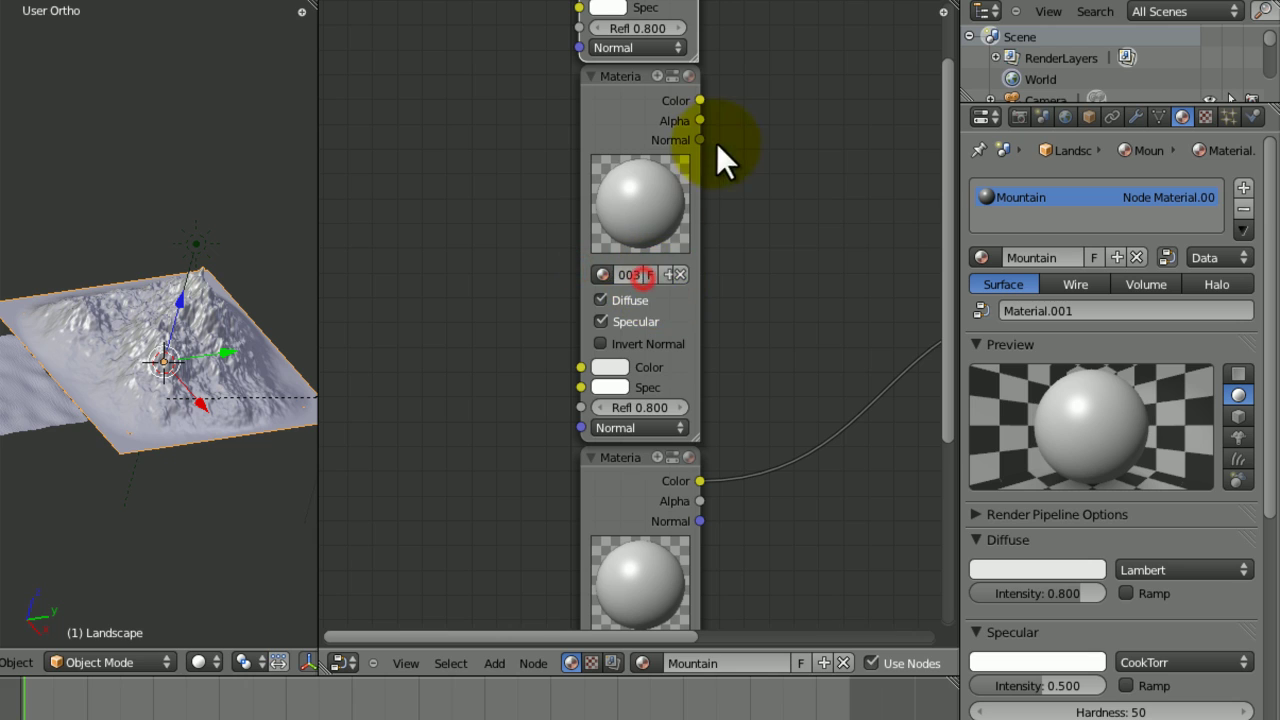
middle_drag(758, 138, 742, 306)
click(636, 63)
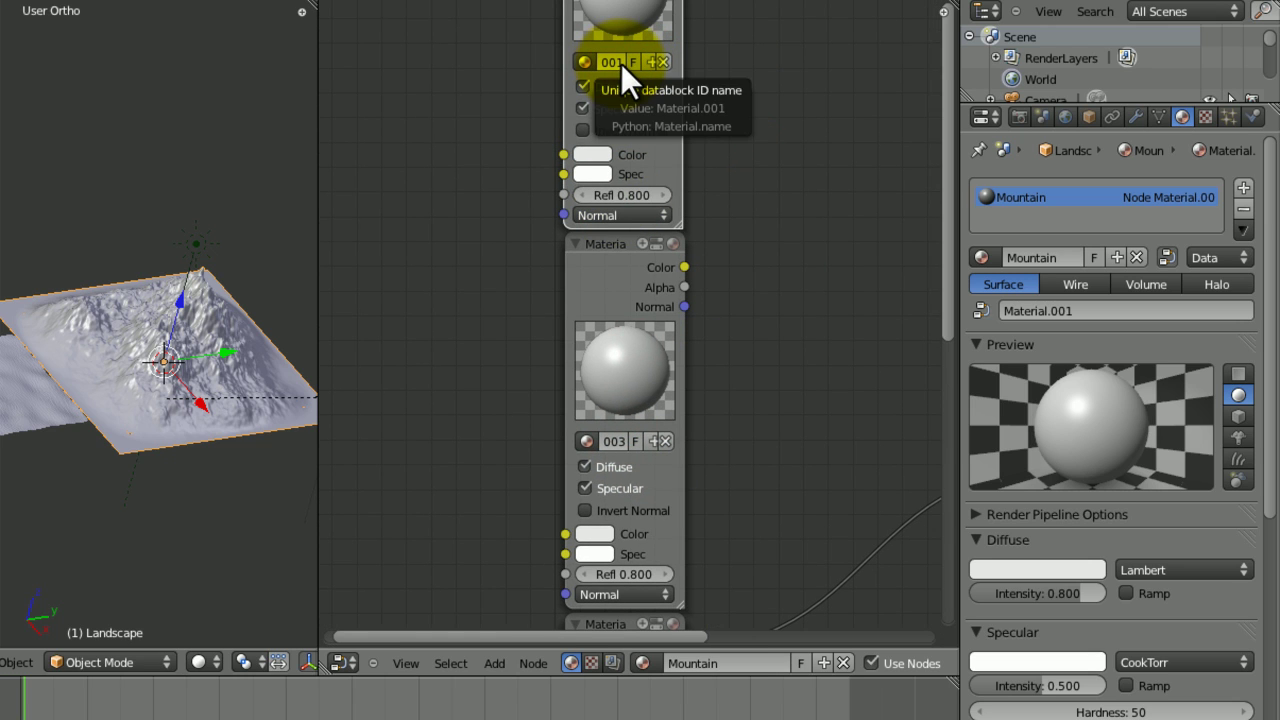
Rename the material in the bottom Material node to M_Sand
middle_drag(851, 420, 794, 160)
middle_drag(751, 324, 763, 215)
double_click(583, 452)
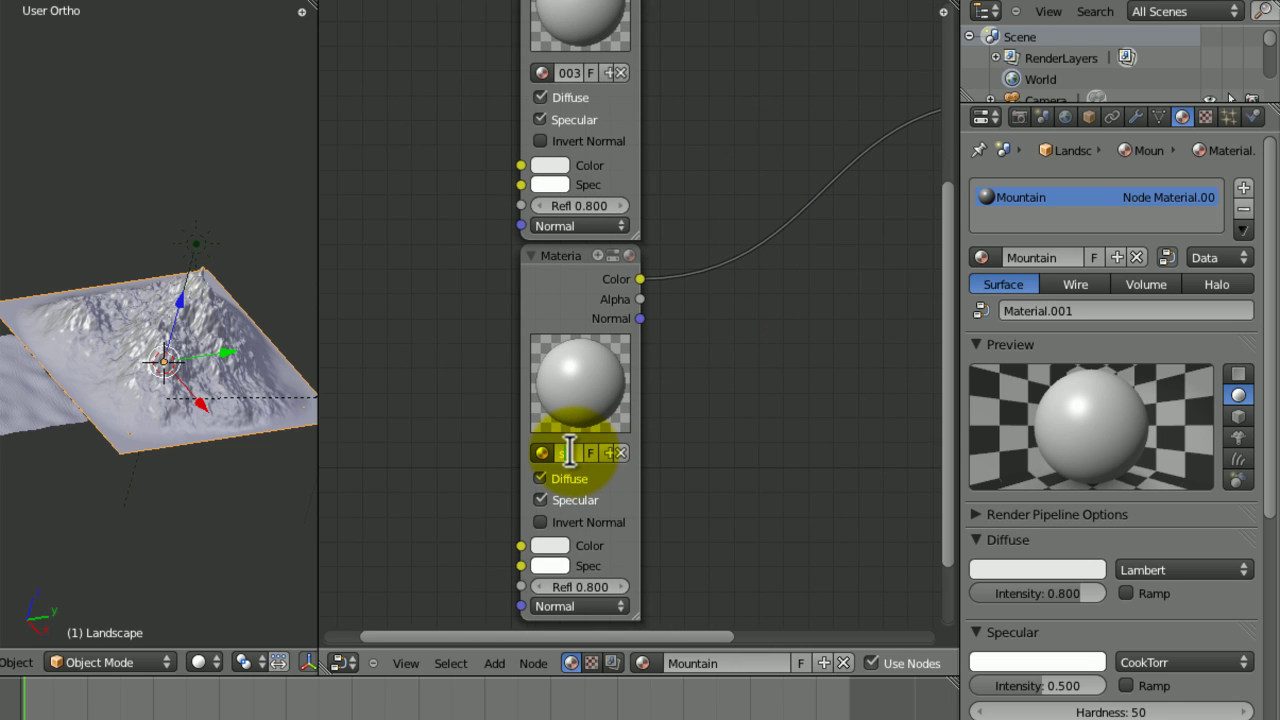
key(Return)
ctrl+middle_drag(660, 454, 689, 280)
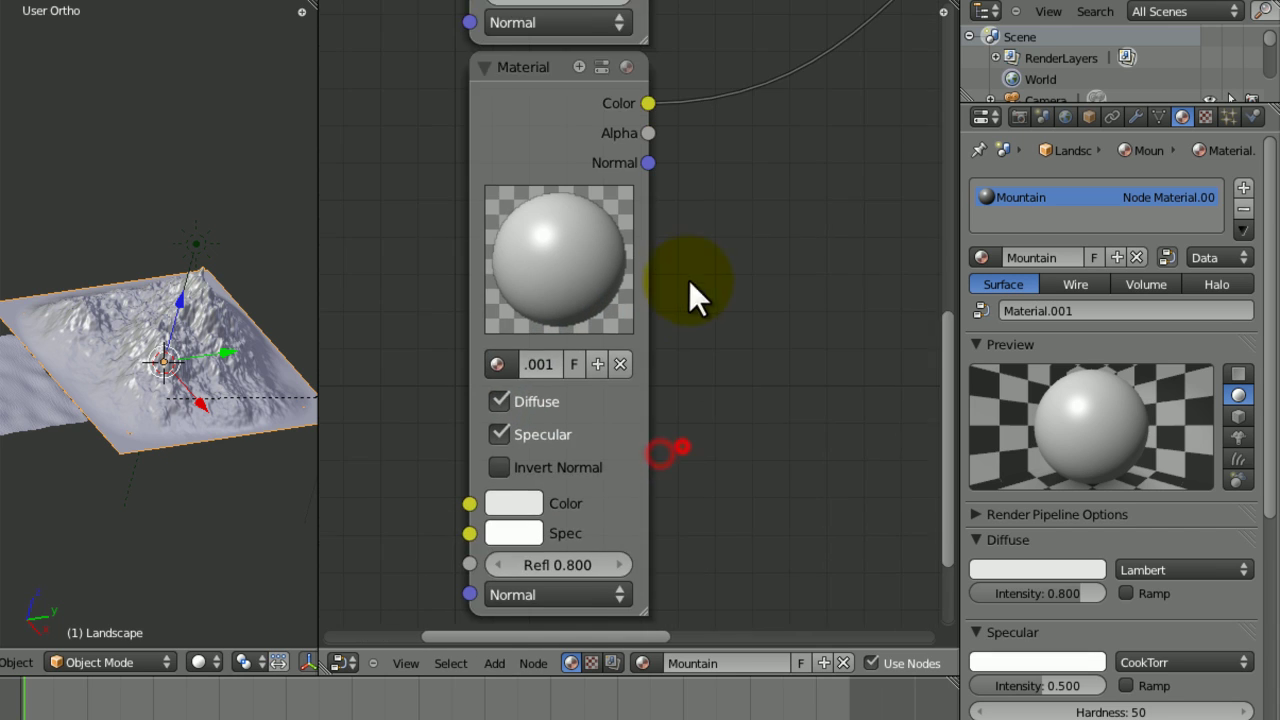
scroll(689, 280, up, 2)
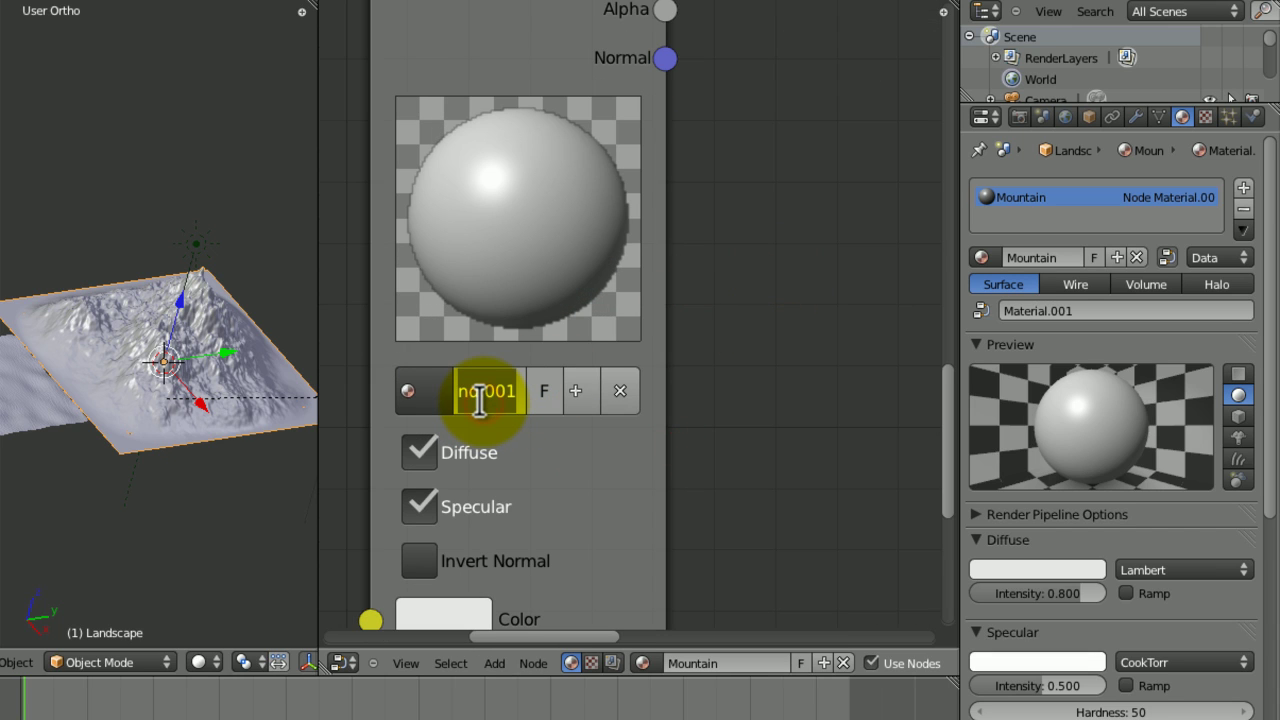
key(BackSpace)
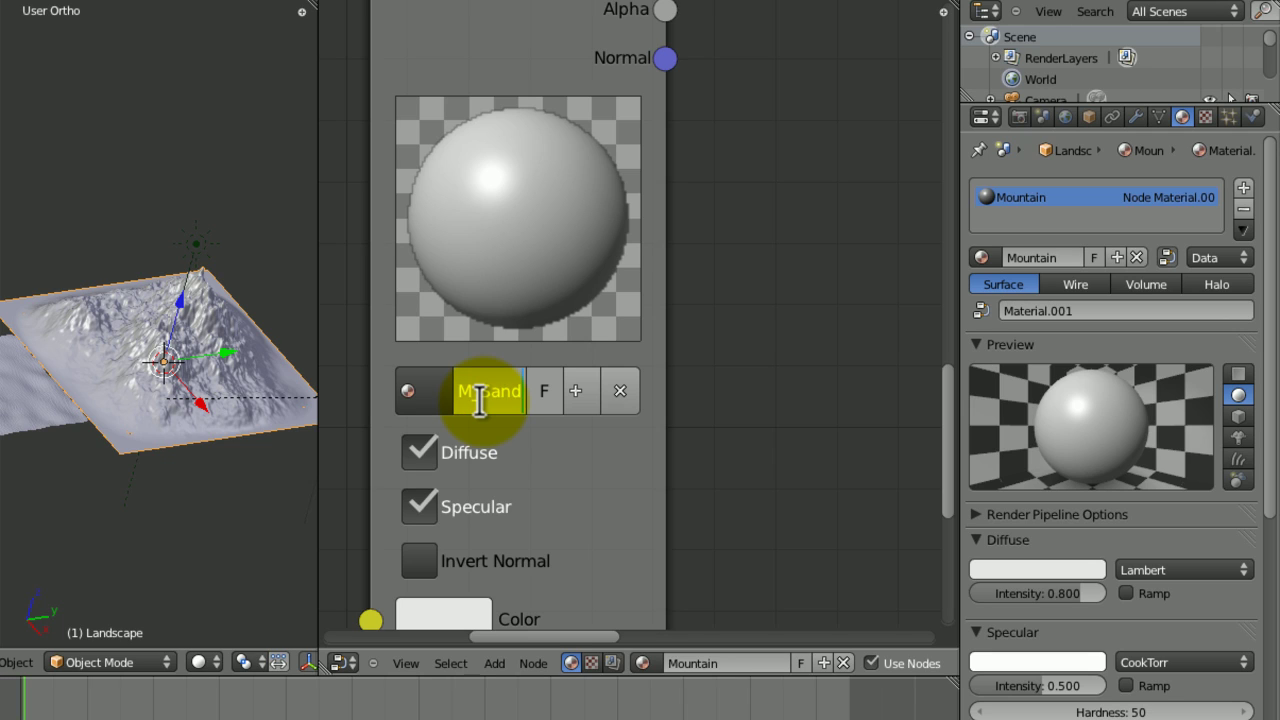
Rename the material in the middle Material node to M_Rock
middle_drag(791, 149, 811, 297)
middle_drag(814, 123, 814, 485)
click(462, 181)
key(BackSpace)
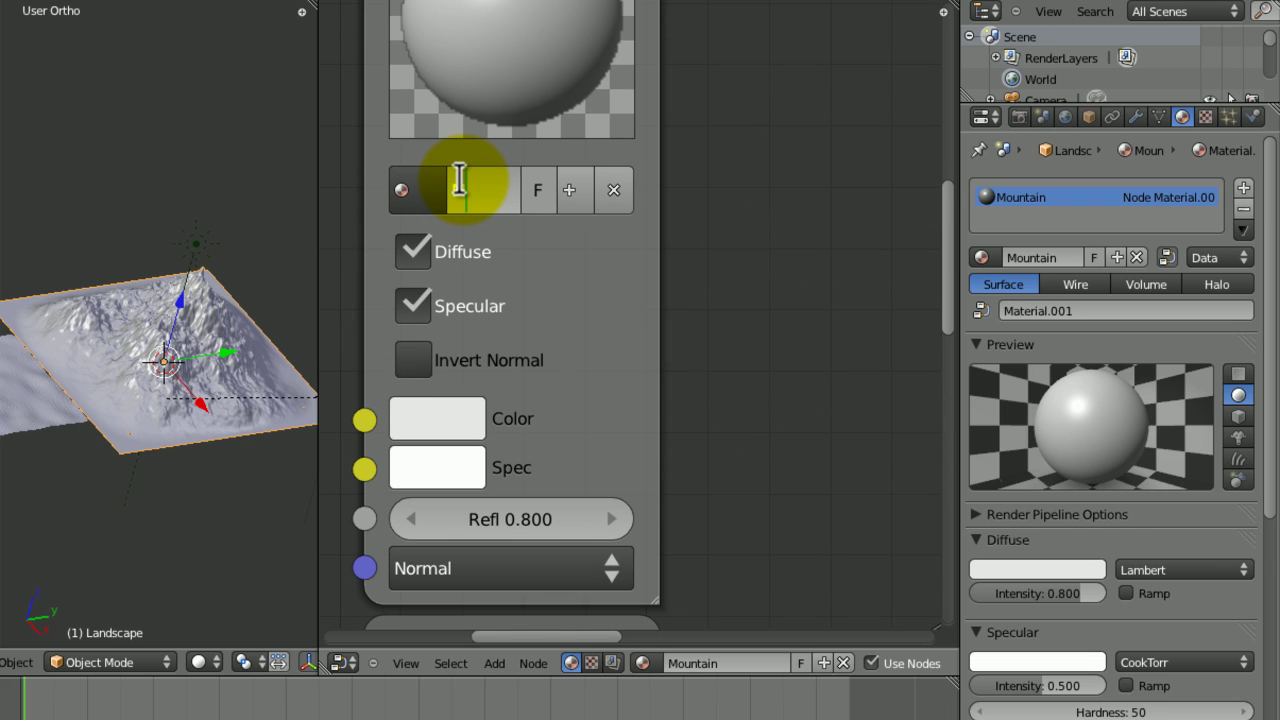
key(Return)
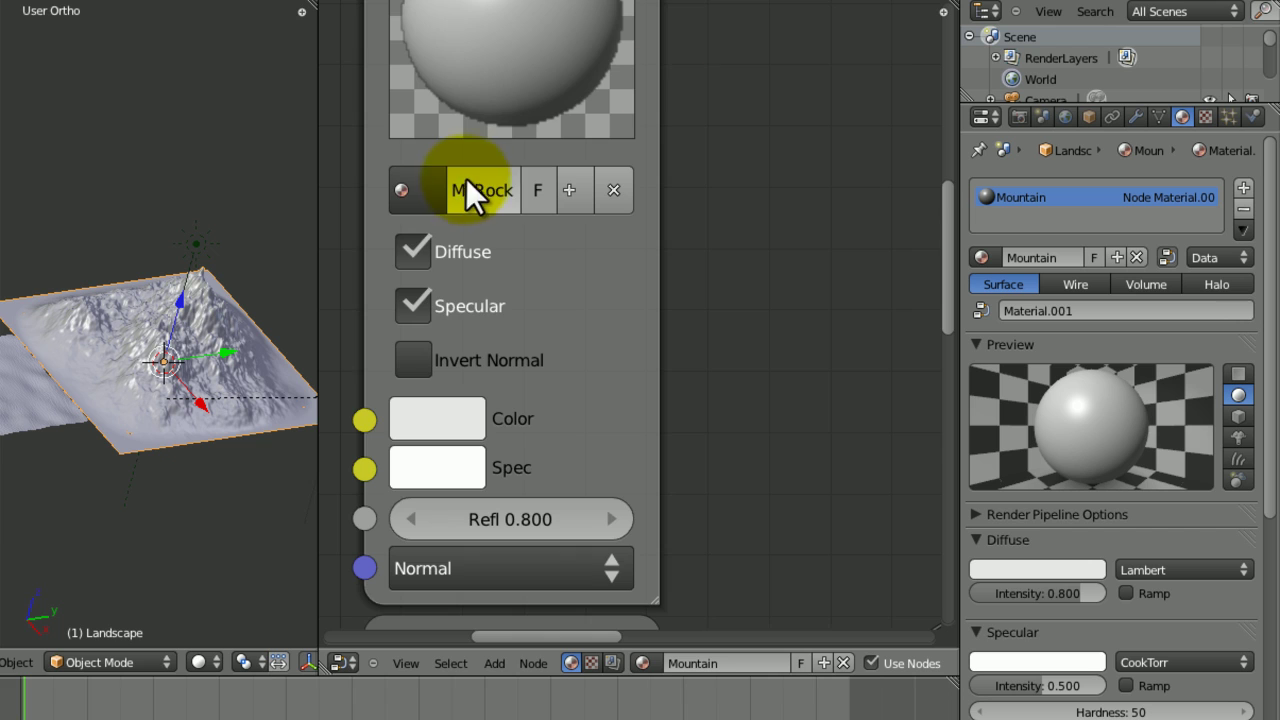
Rename the material in the top Material node to Splitter
middle_drag(832, 86, 825, 225)
middle_drag(802, 127, 781, 367)
middle_drag(763, 254, 777, 432)
scroll(775, 208, down, 1)
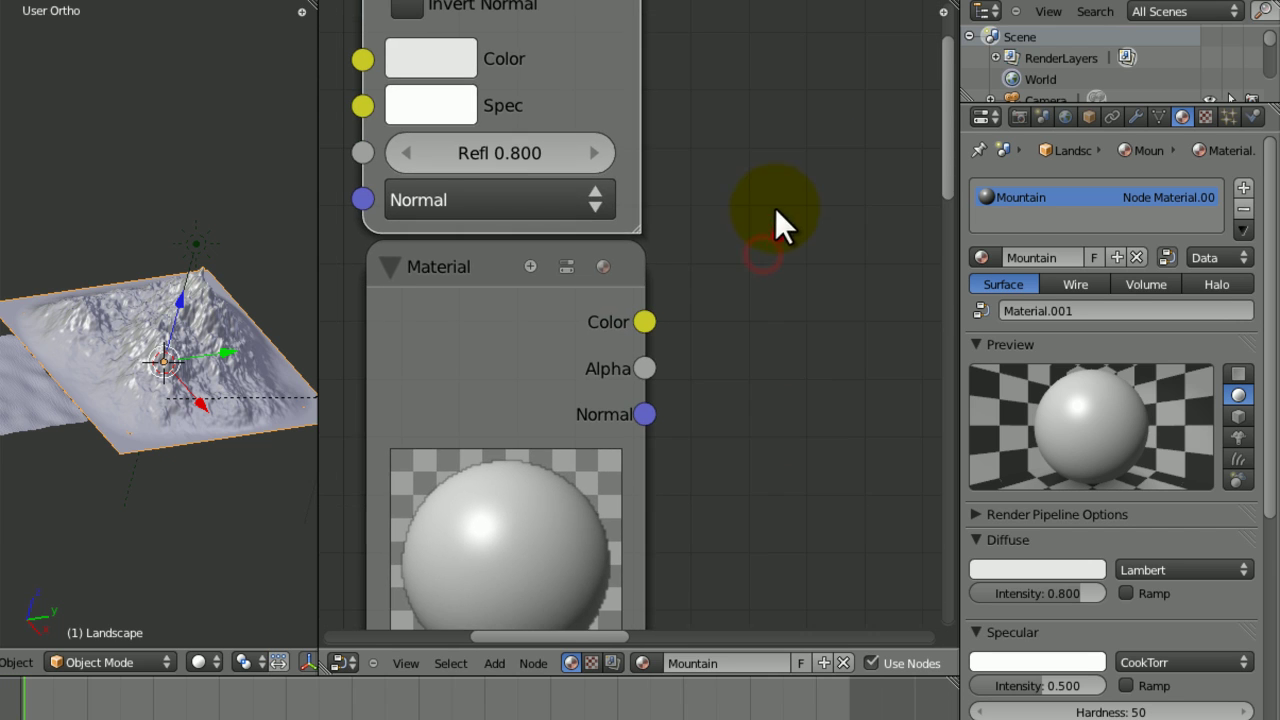
middle_drag(774, 220, 782, 263)
click(627, 131)
middle_drag(651, 143, 765, 516)
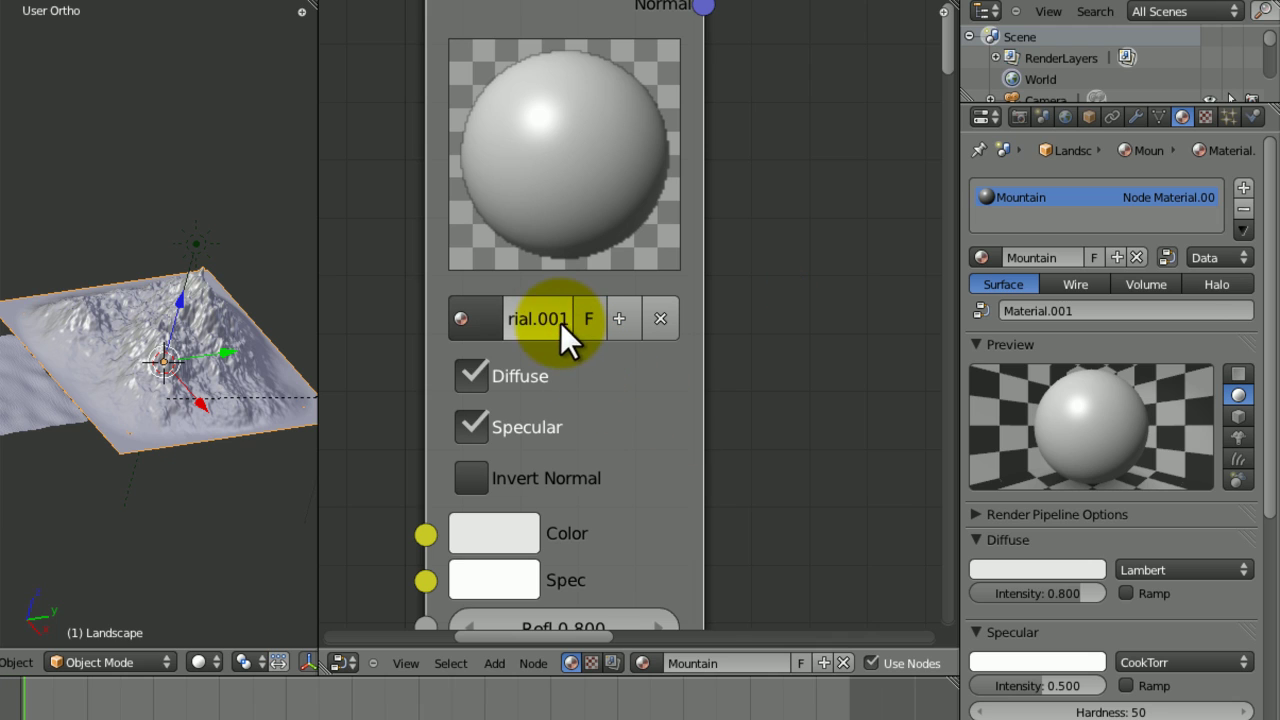
click(560, 322)
key(BackSpace)
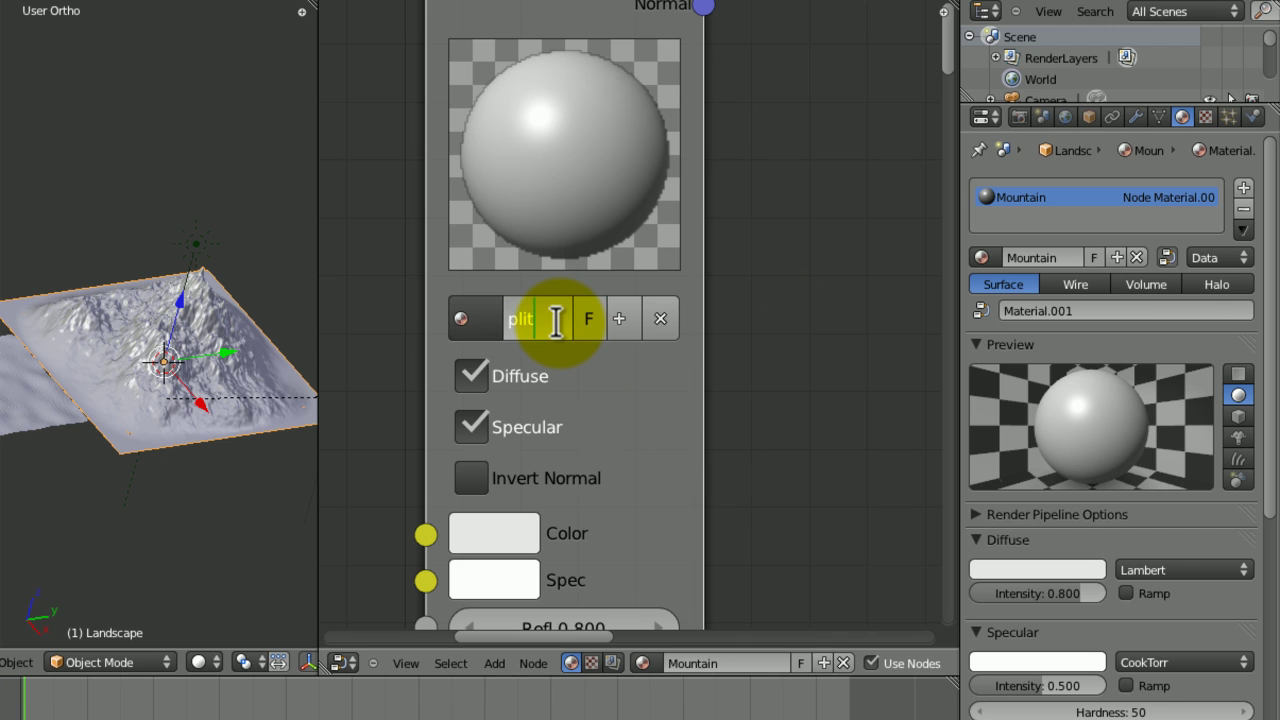
text(Splitter)
key(Return)
Move the Output node farther away from the column of Material nodes
scroll(816, 323, down, 1)
middle_drag(816, 323, 696, 243)
scroll(719, 258, up, 2)
right_drag(818, 342, 883, 334)
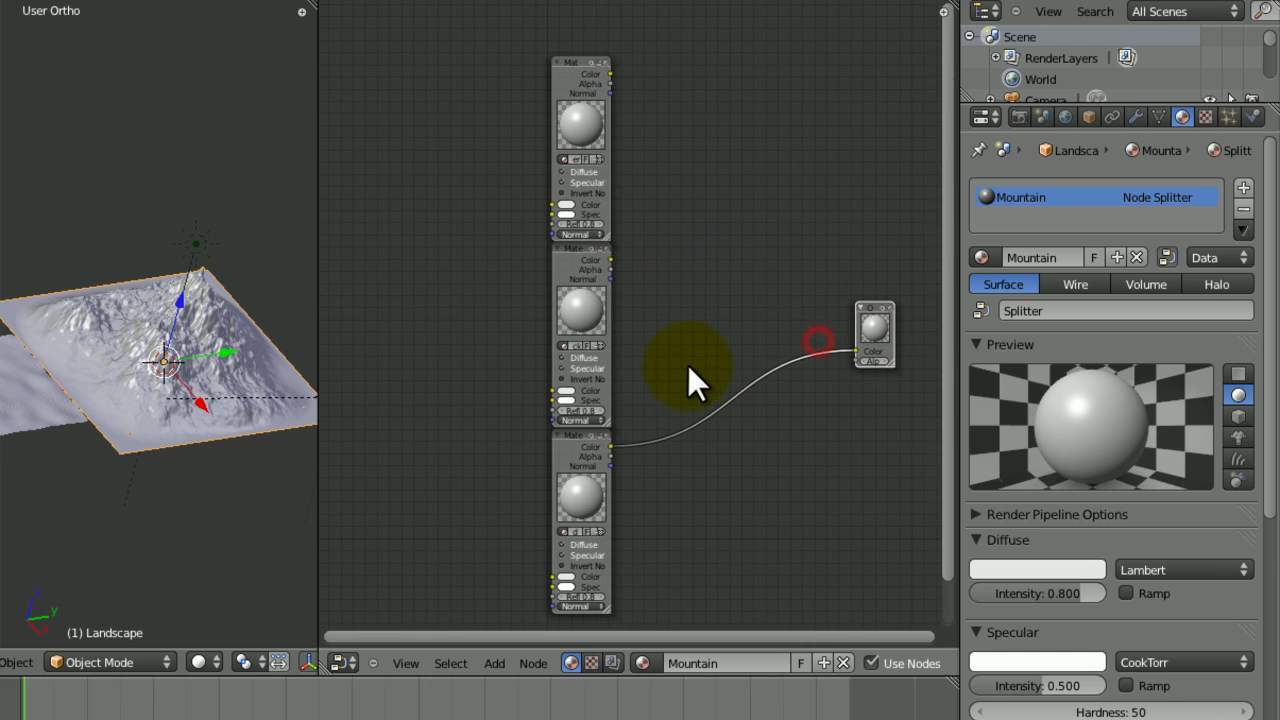
Select the Splitter material node and set its ambient shading to 0
right_click(607, 324)
right_click(585, 141)
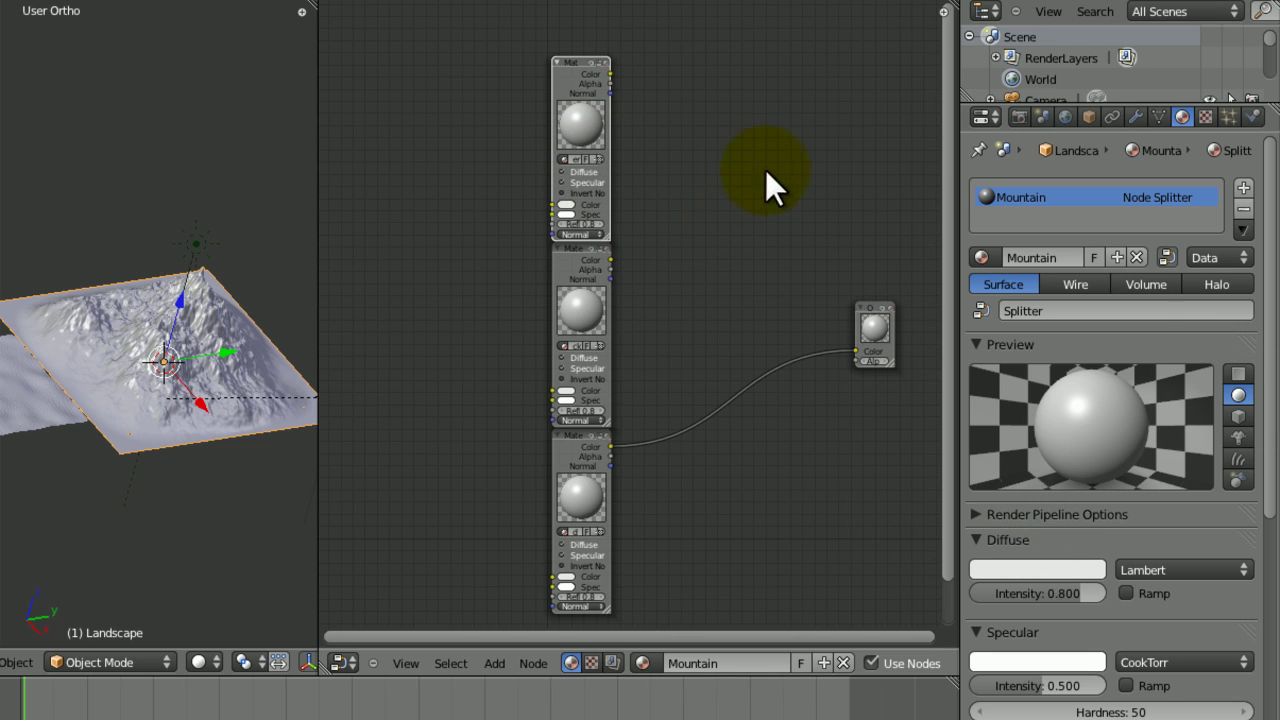
scroll(1257, 400, down, 10)
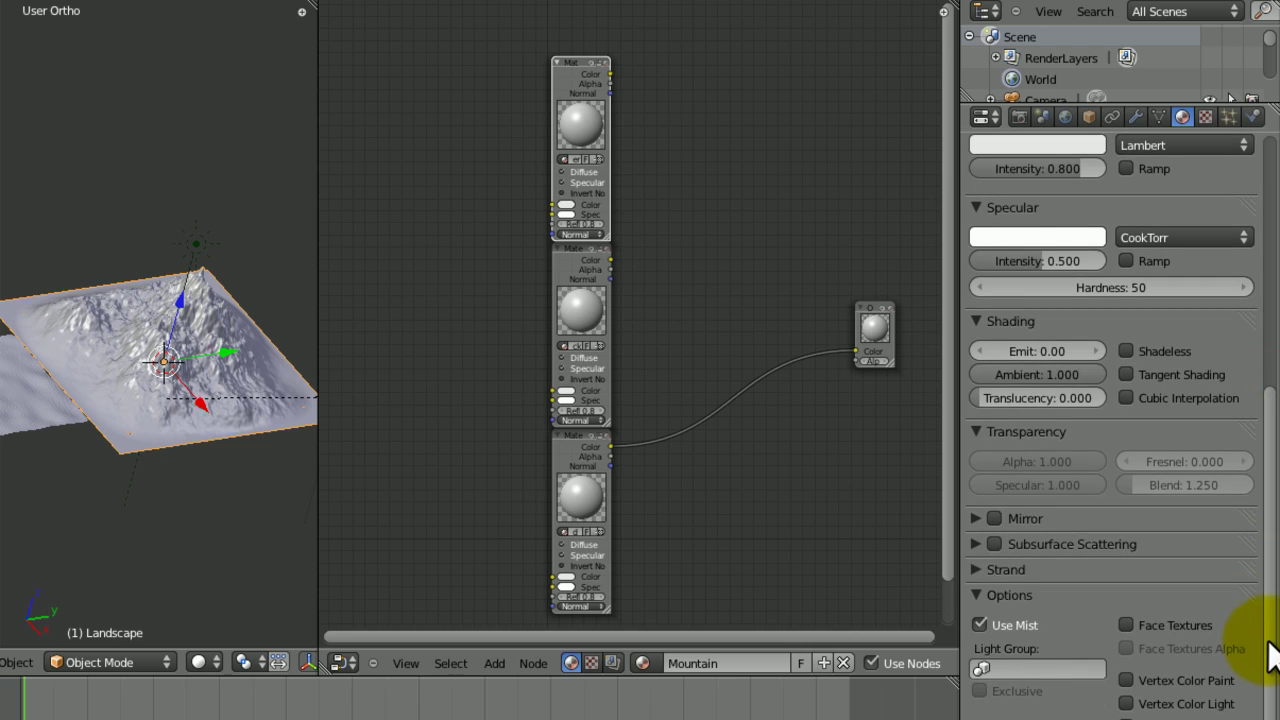
drag(1268, 641, 1268, 636)
drag(1056, 385, 631, 447)
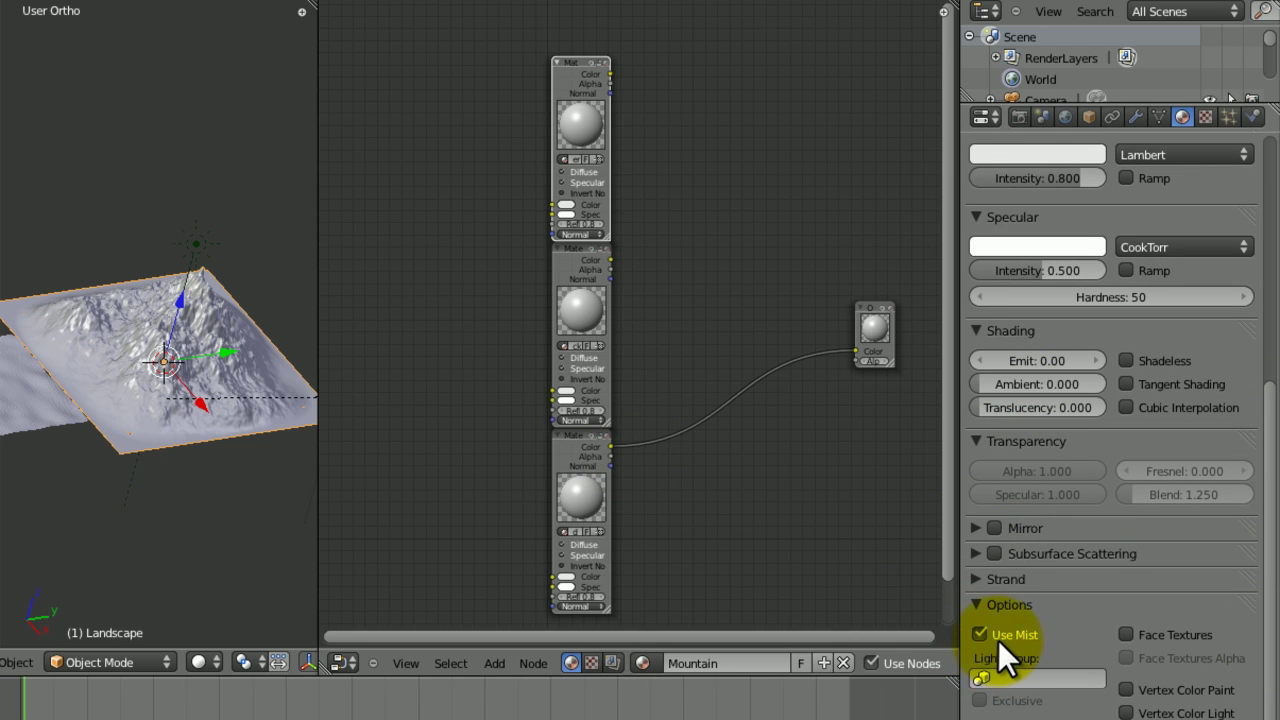
Assign the Material Split light group to the Splitter material and make it exclusive
scroll(1257, 571, down, 1)
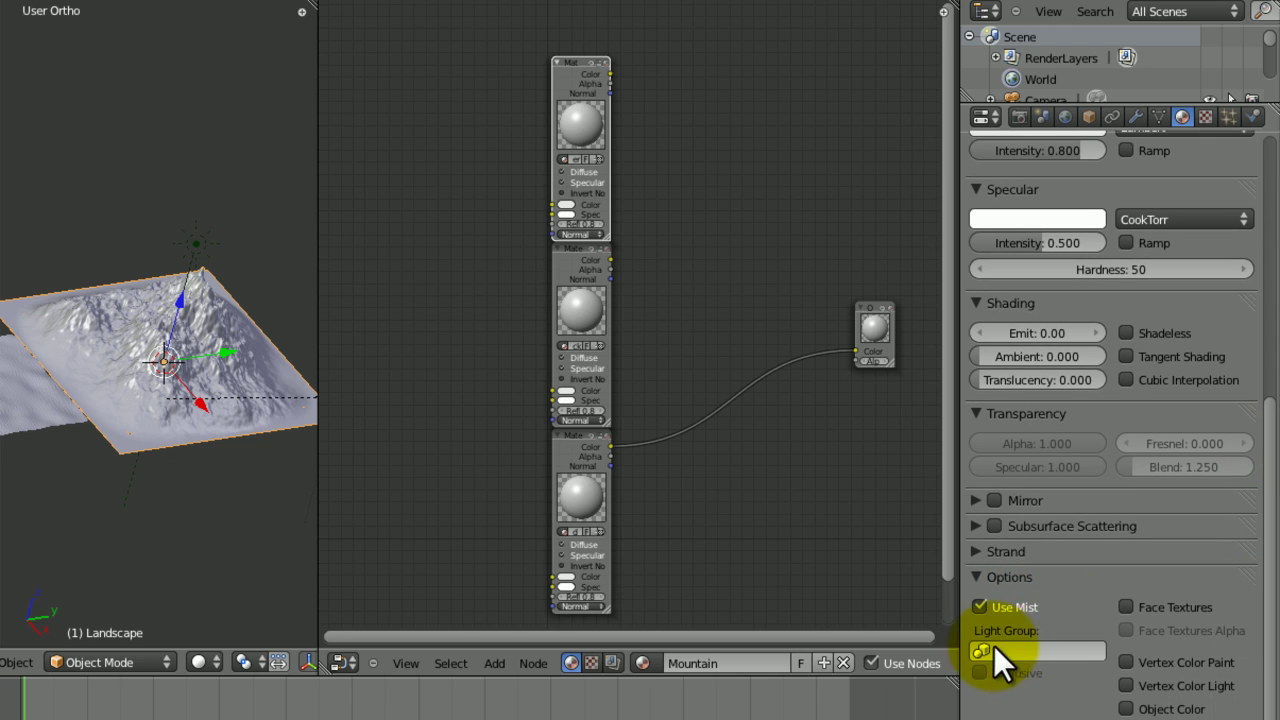
click(1000, 651)
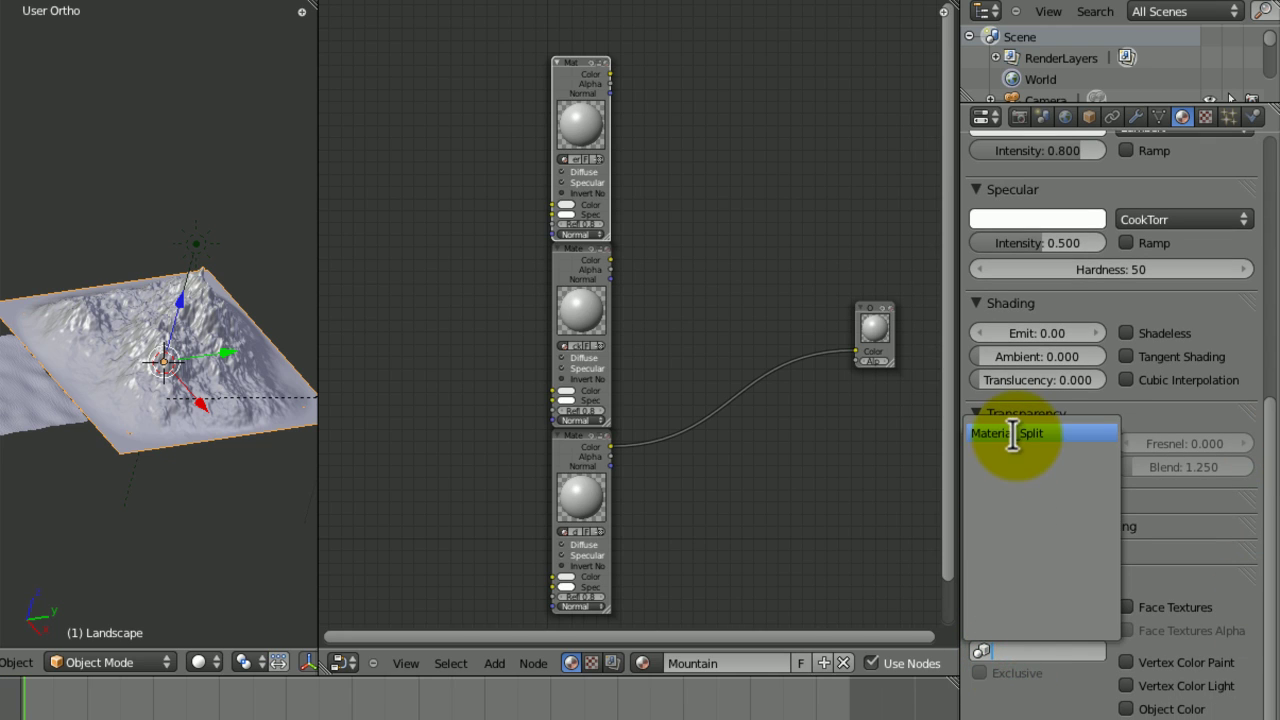
click(1013, 433)
click(987, 673)
drag(1266, 611, 1262, 335)
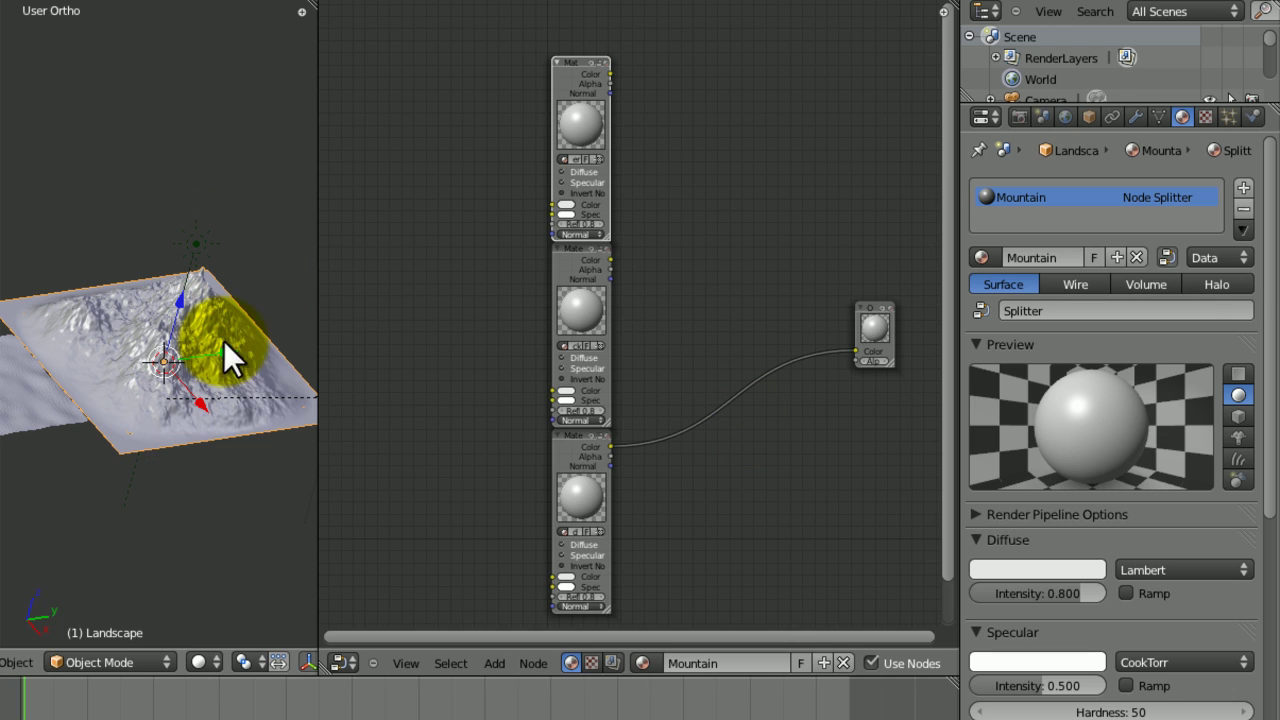
click(771, 137)
key(super)
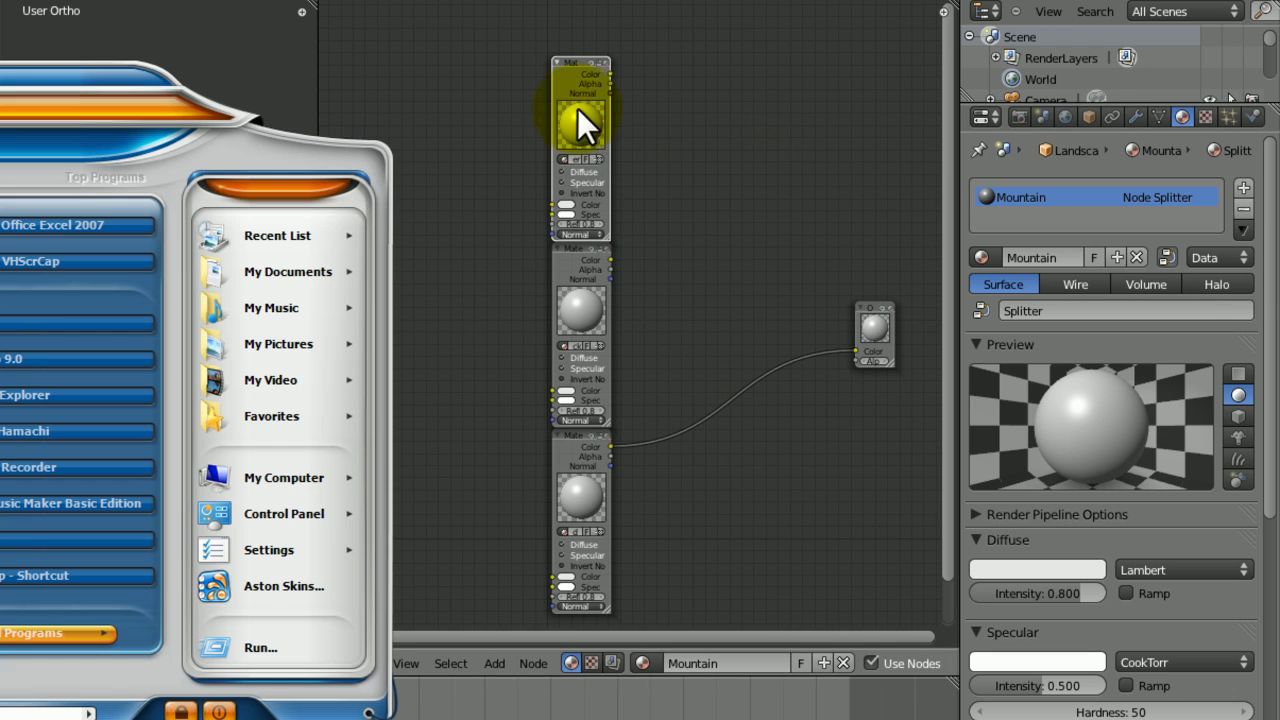
click(431, 204)
Shift the Output node further out to leave more room for additional nodes
middle_drag(220, 251, 199, 286)
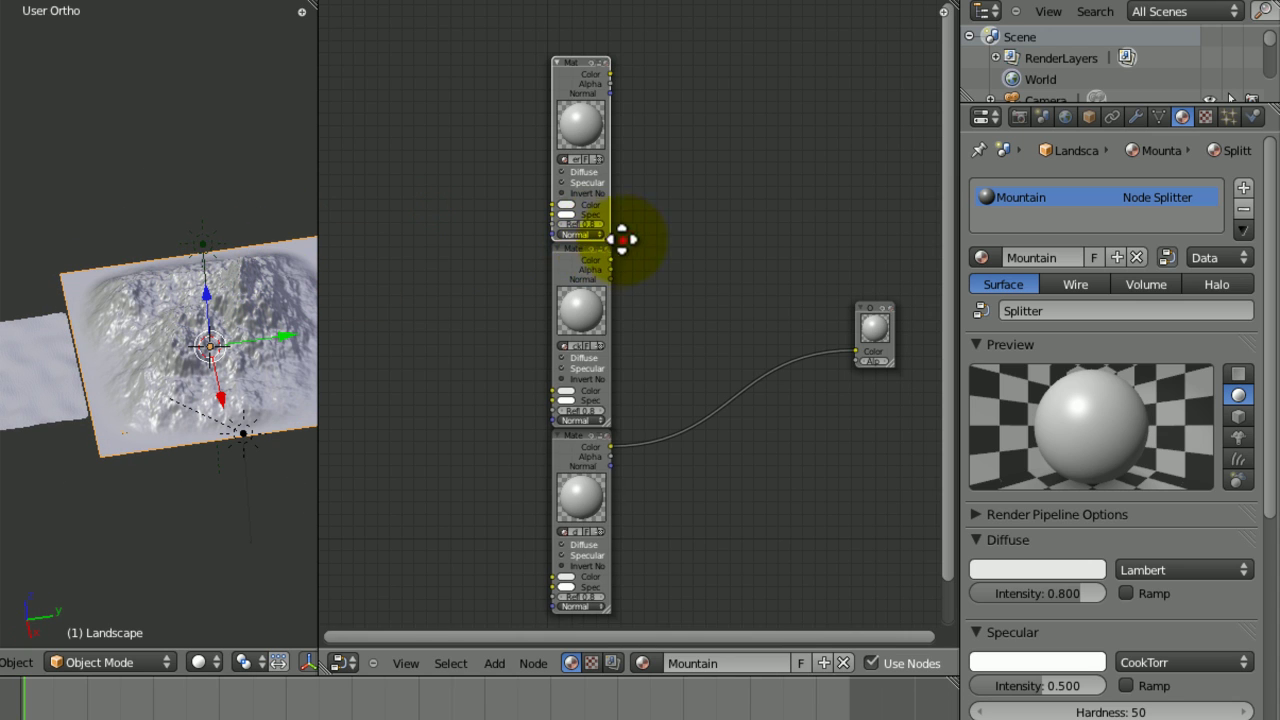
middle_drag(622, 238, 564, 233)
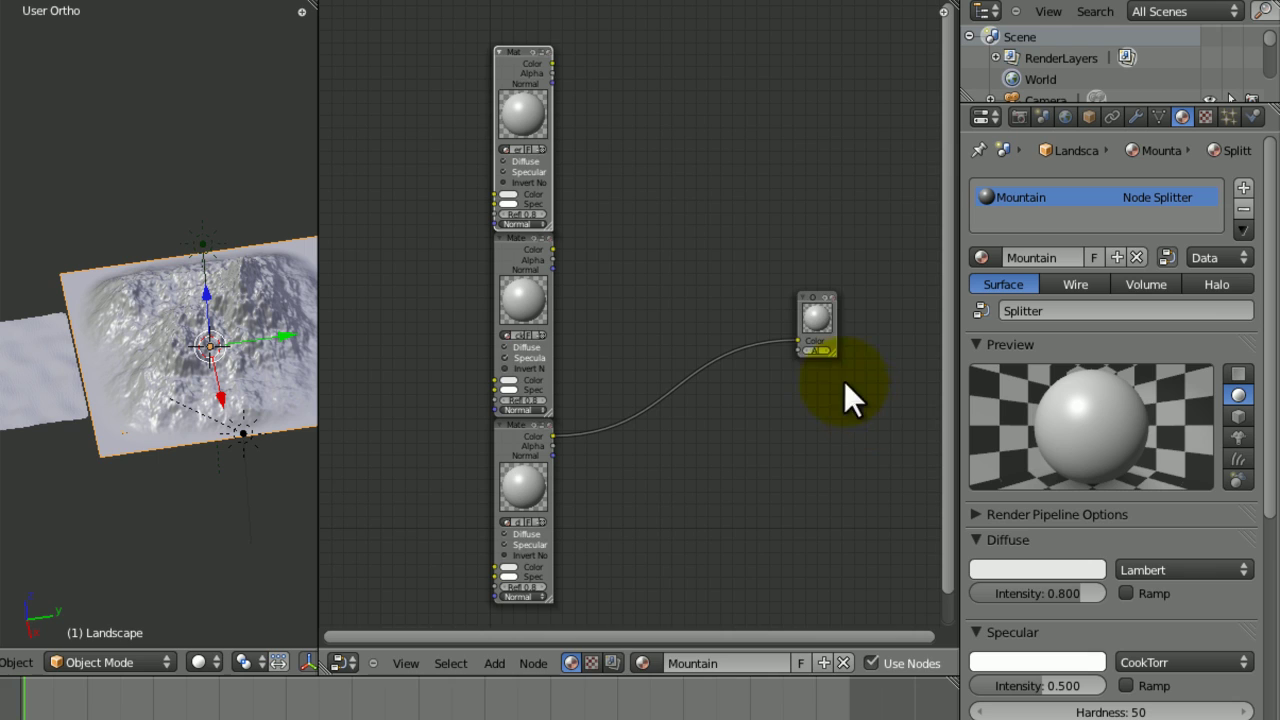
drag(826, 326, 906, 311)
Select the M_Rock material node and add a new texture of type Image or Movie to it
click(523, 112)
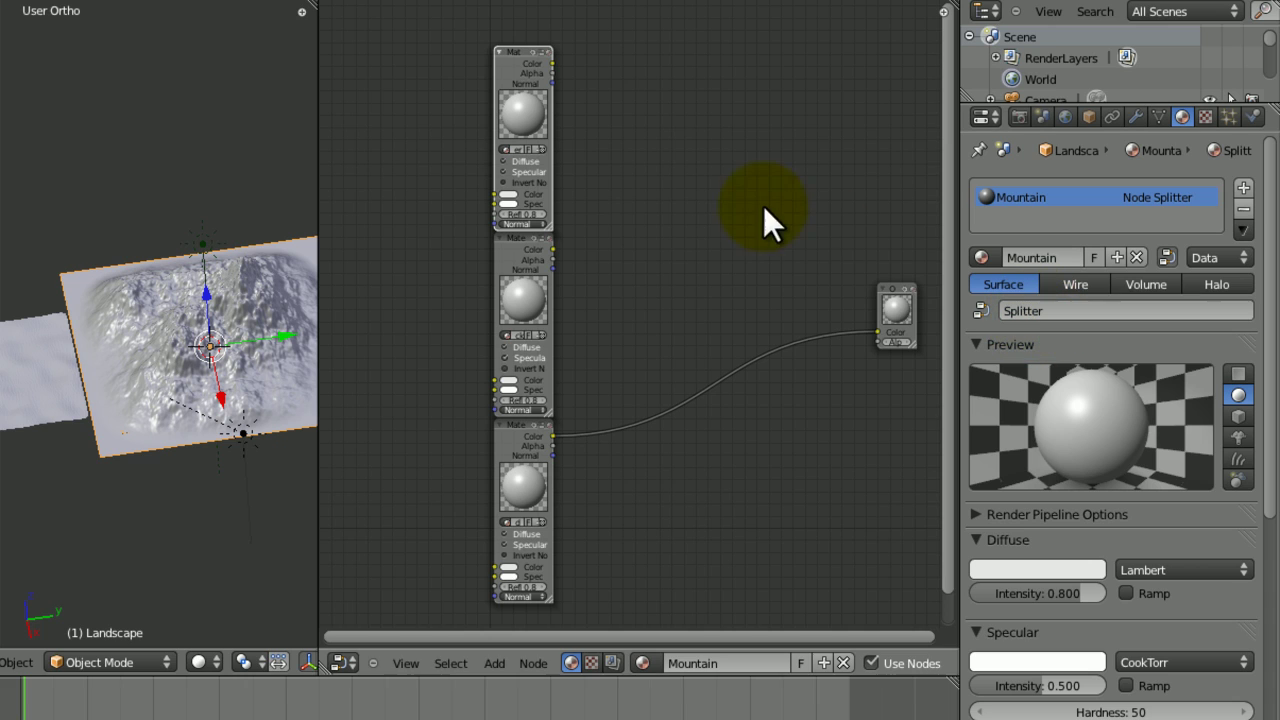
click(528, 194)
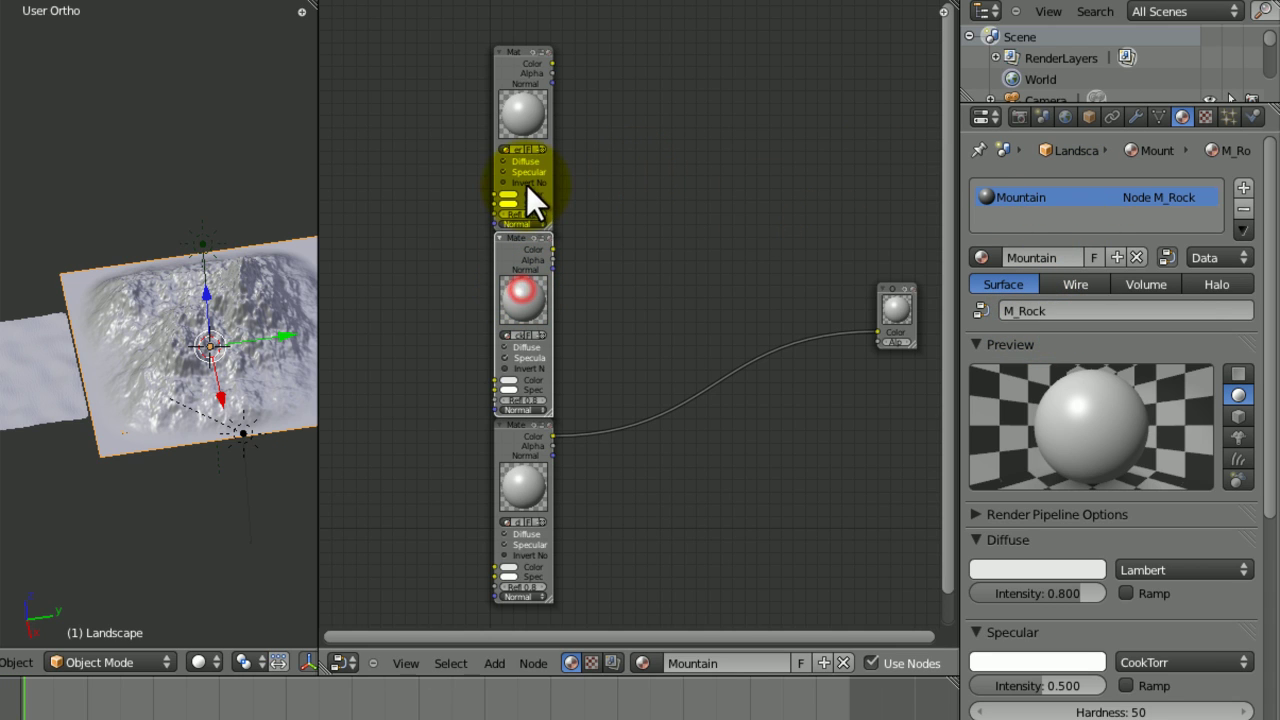
click(526, 122)
drag(1270, 292, 1233, 330)
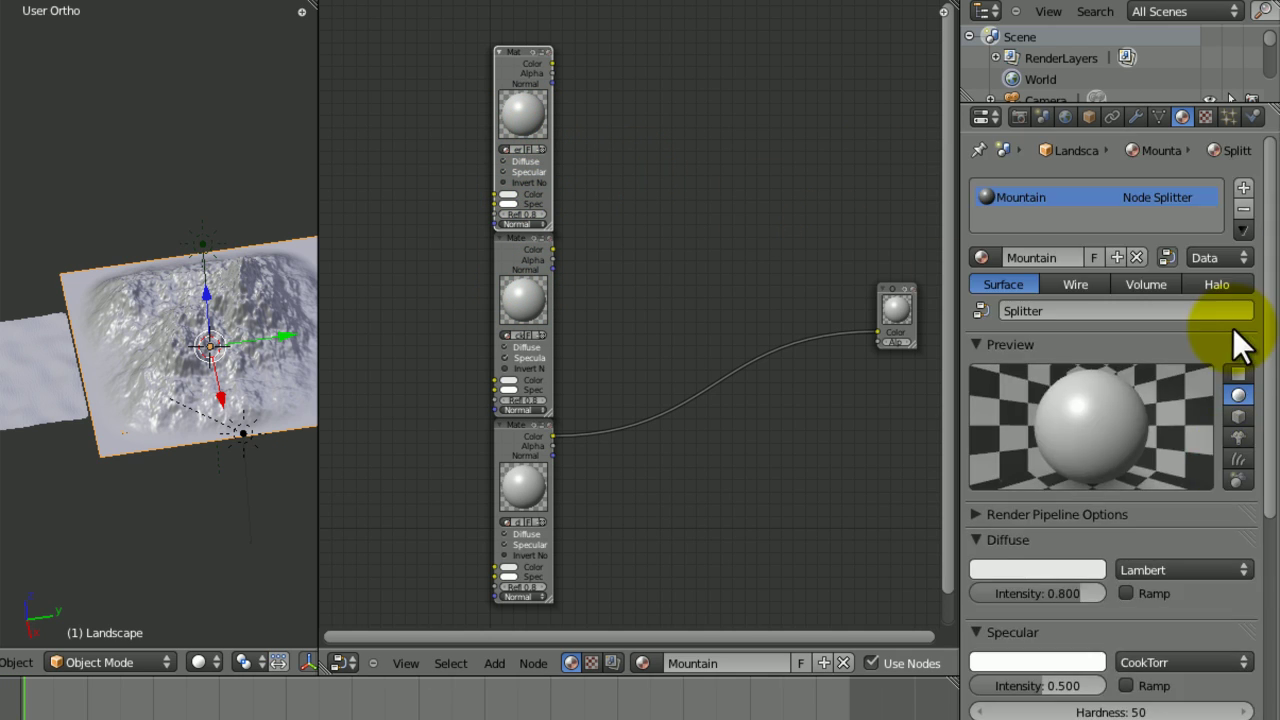
click(516, 297)
mouse_move(636, 328)
ctrl+middle_down()
mouse_move(640, 284)
mouse_move(636, 324)
ctrl+middle_up()
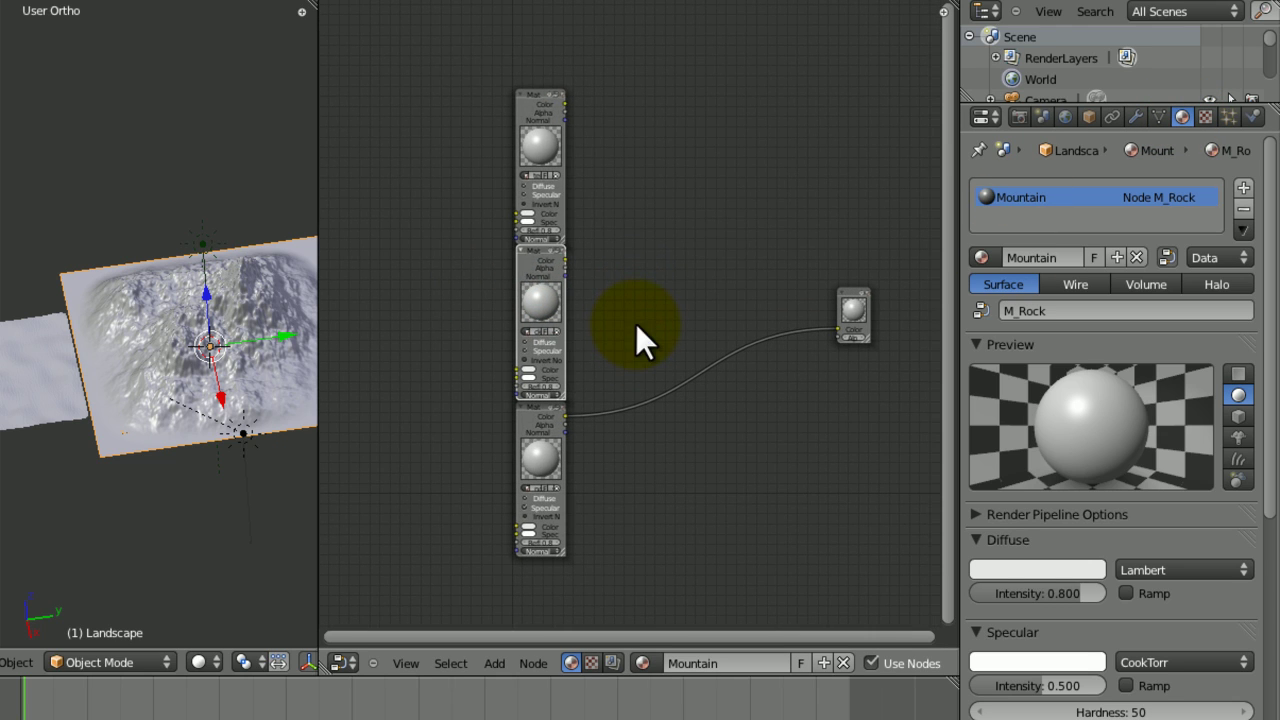
click(1203, 118)
click(1036, 336)
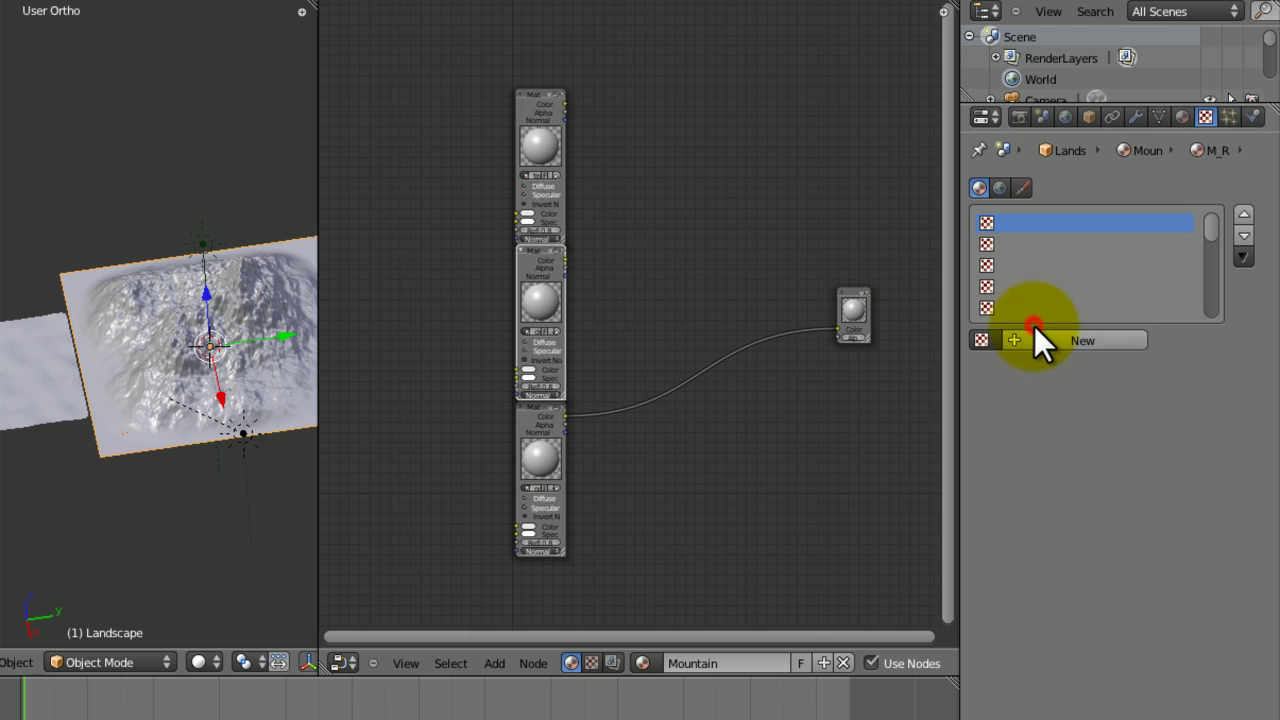
click(1078, 370)
click(1076, 234)
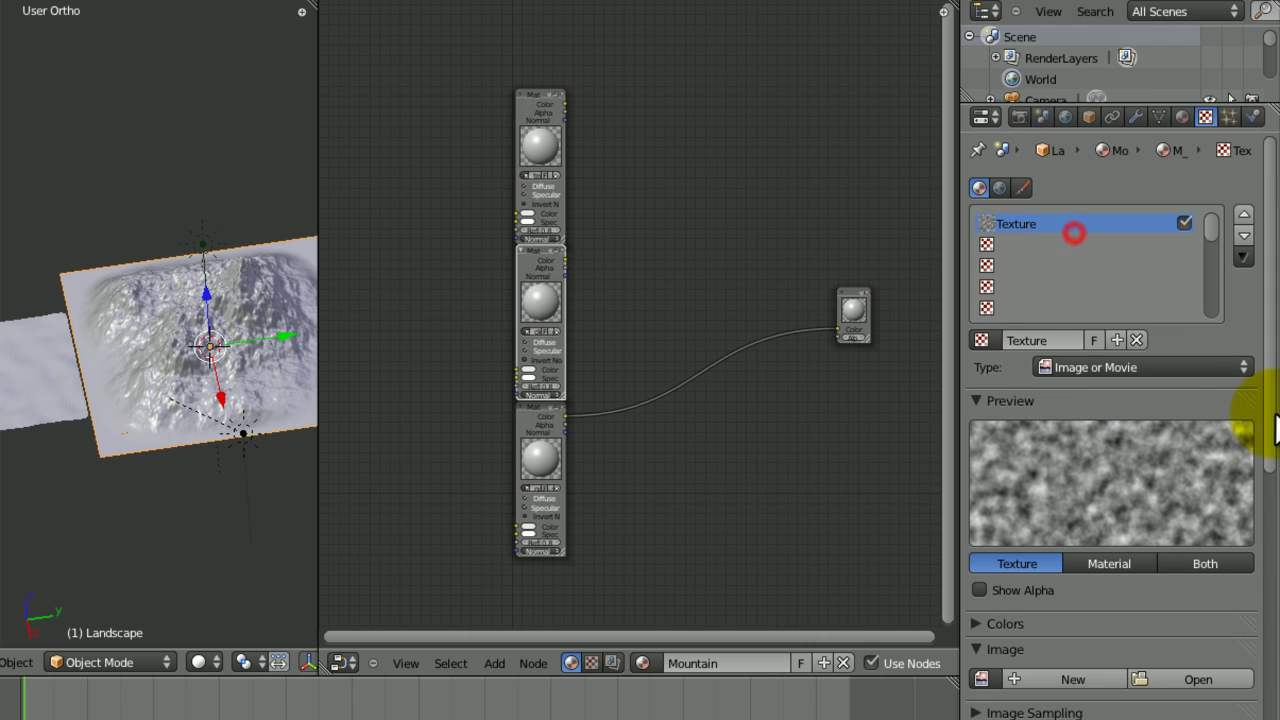
Load Stone.jpg from the Mountains\Textures folder as the image of the M_Rock texture
click(1195, 681)
click(2, 262)
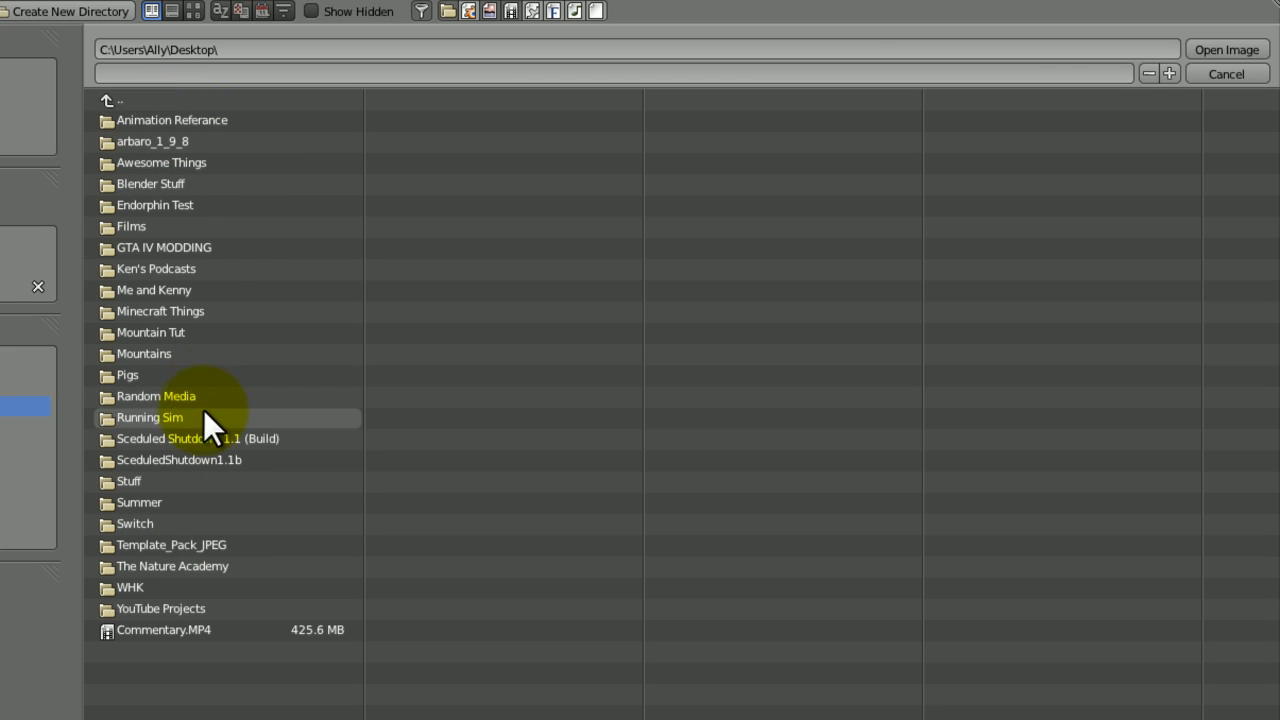
click(201, 349)
click(161, 116)
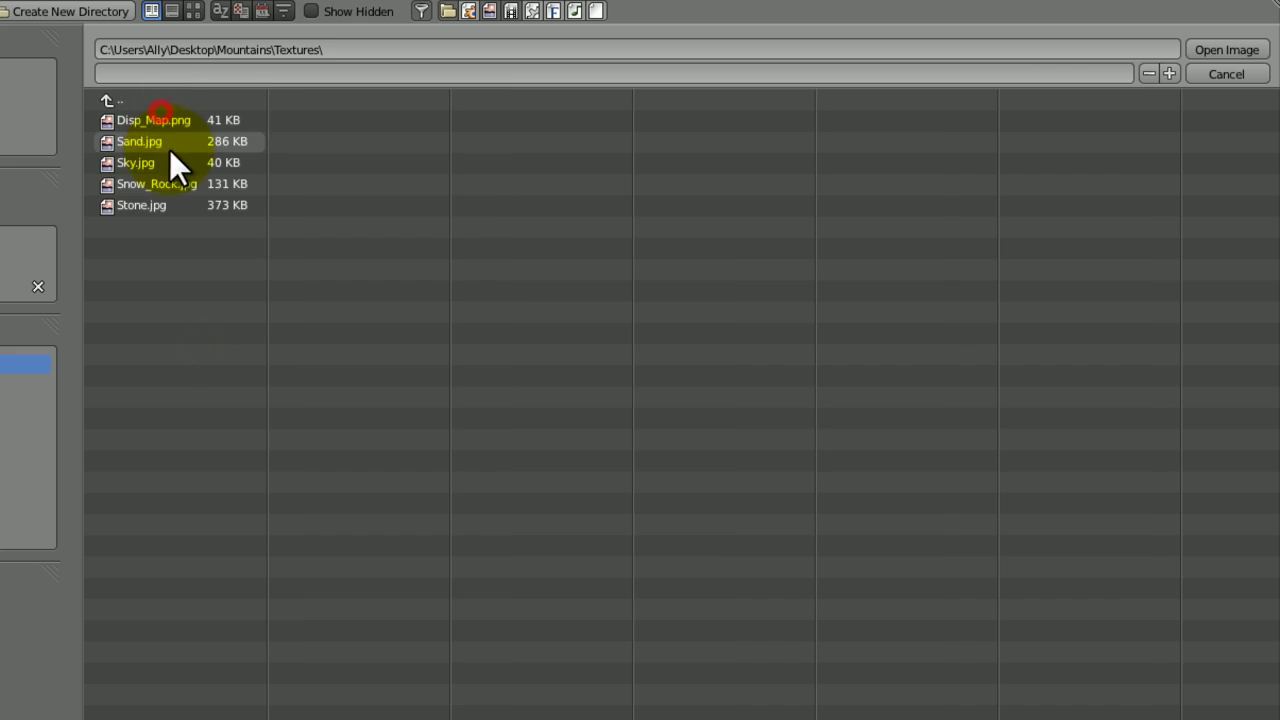
click(181, 206)
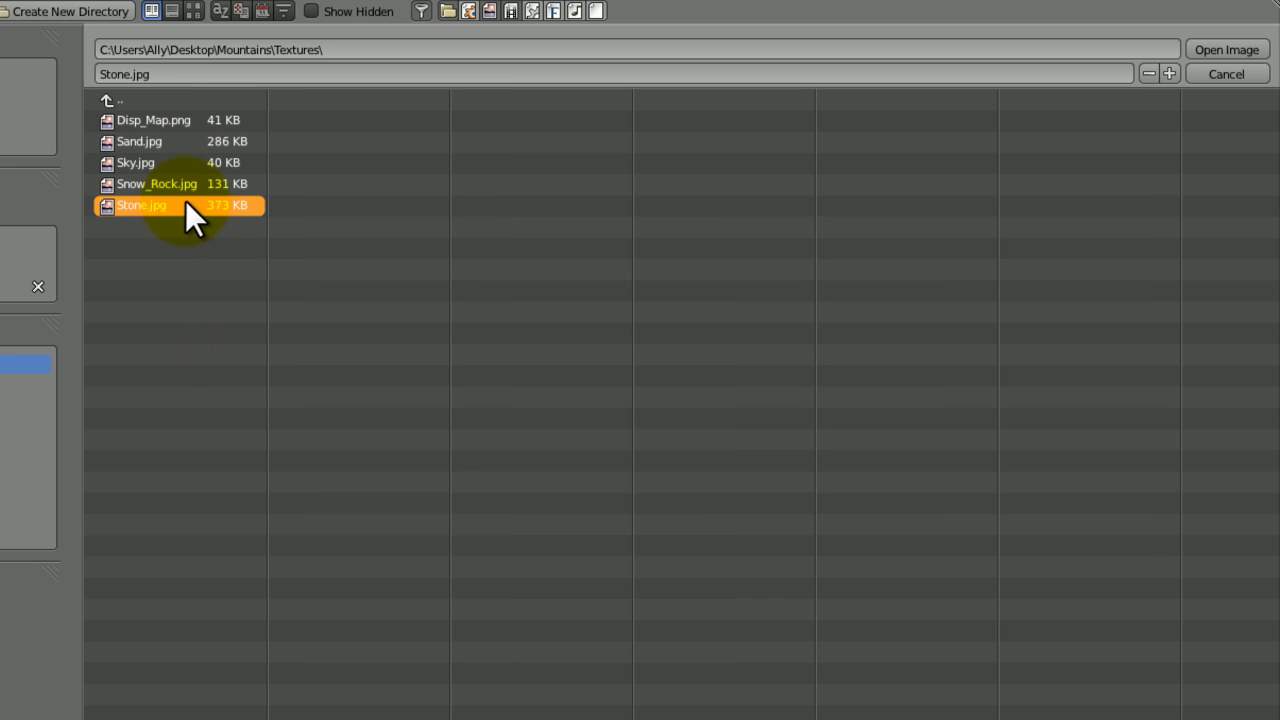
click(1236, 56)
Set the rock texture's mapping size to 10 on X, Y and Z
scroll(1257, 300, down, 10)
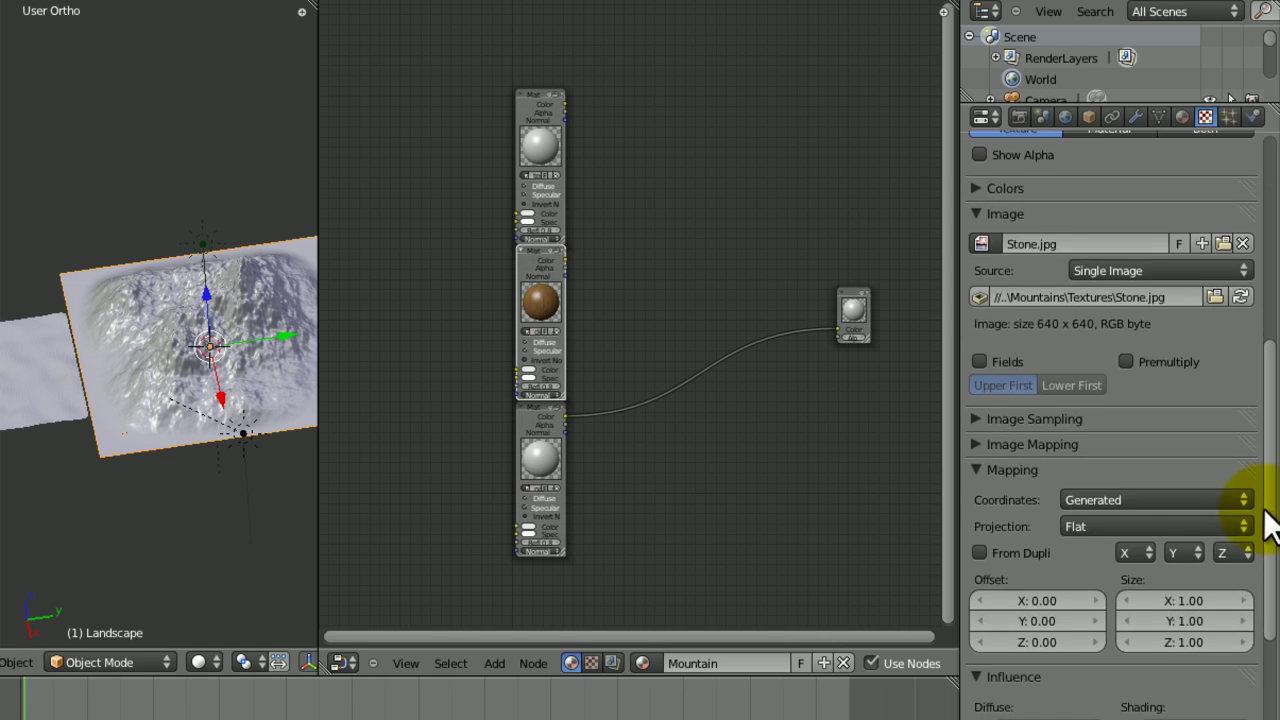
scroll(1223, 357, up, 10)
scroll(1209, 450, down, 12)
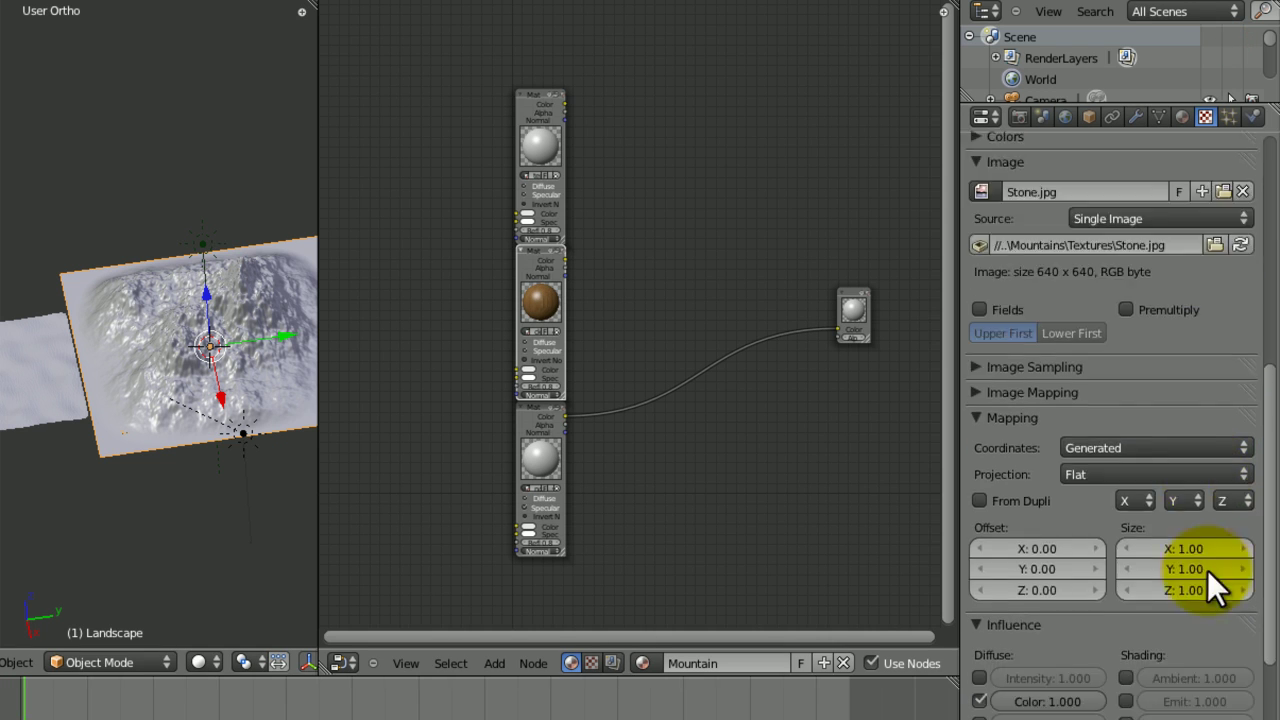
scroll(1207, 595, down, 5)
scroll(1212, 650, up, 3)
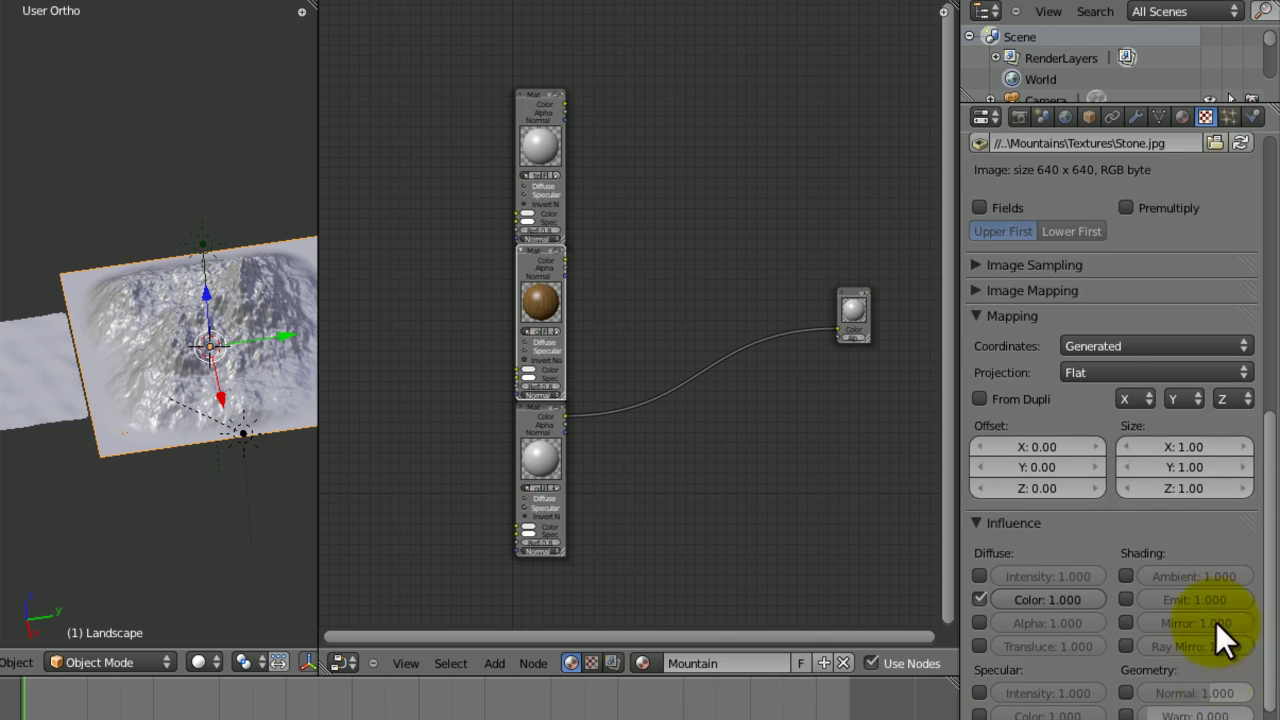
scroll(1232, 334, up, 10)
scroll(1240, 382, down, 9)
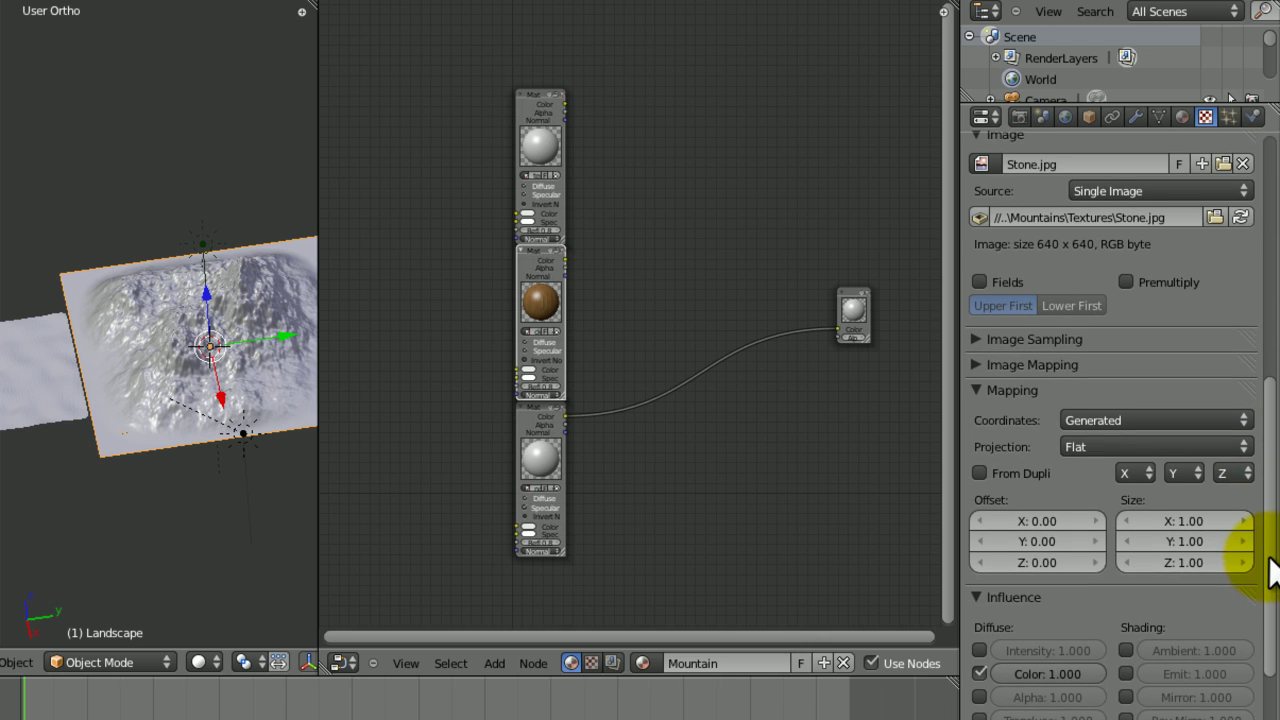
click(1196, 526)
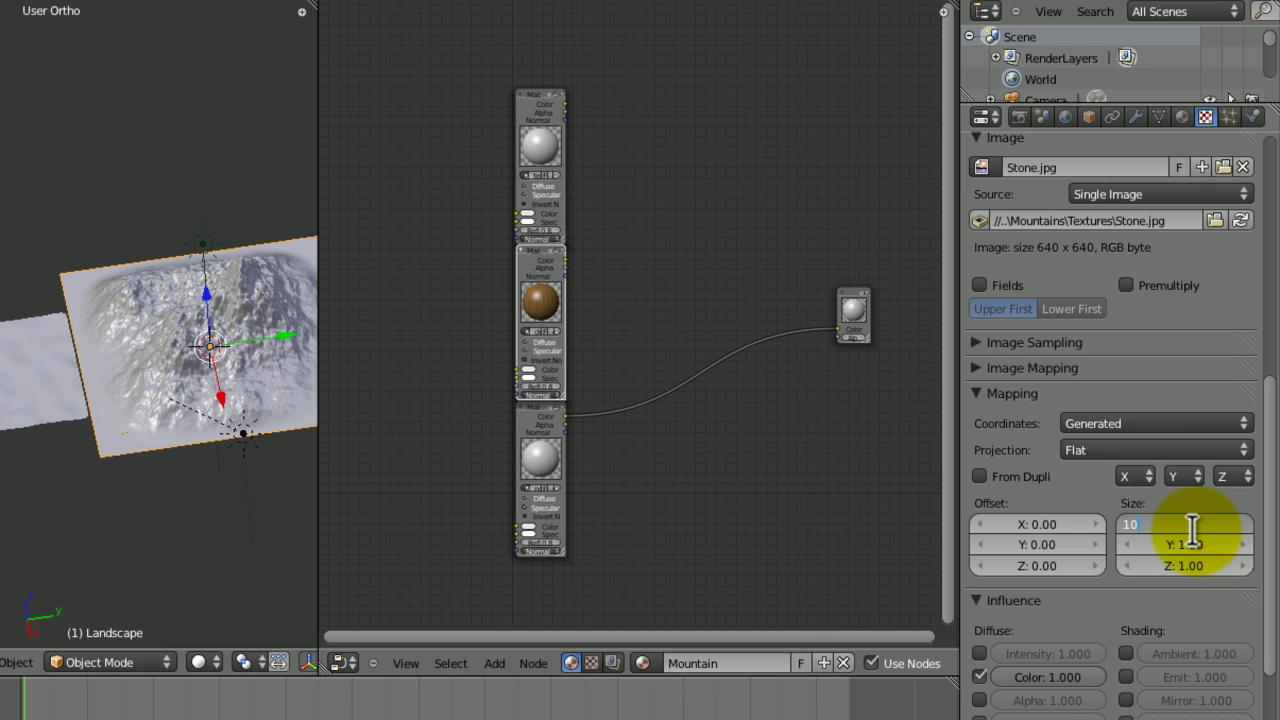
key(Tab)
text(0)
key(Tab)
text(10)
key(Return)
Set the rock texture's mapping size to 15 on X, Y and Z
drag(1268, 505, 1240, 262)
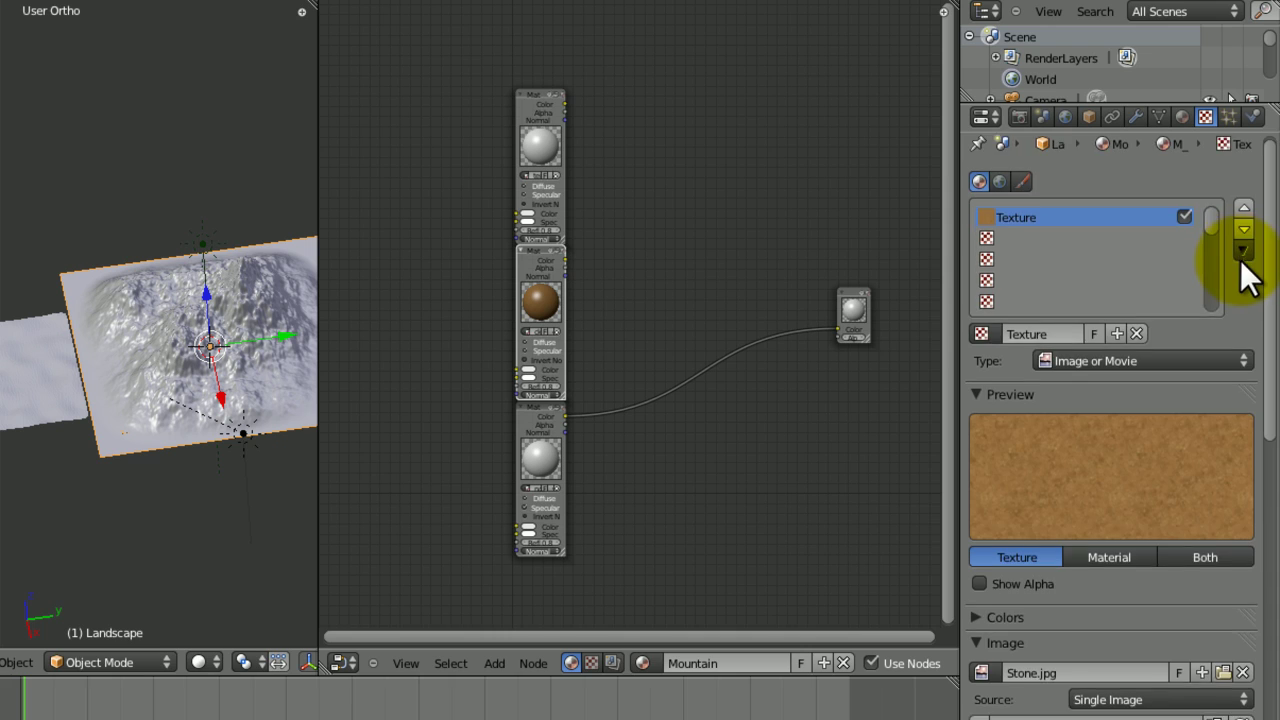
scroll(1240, 260, down, 8)
click(1186, 706)
text(5)
key(Return)
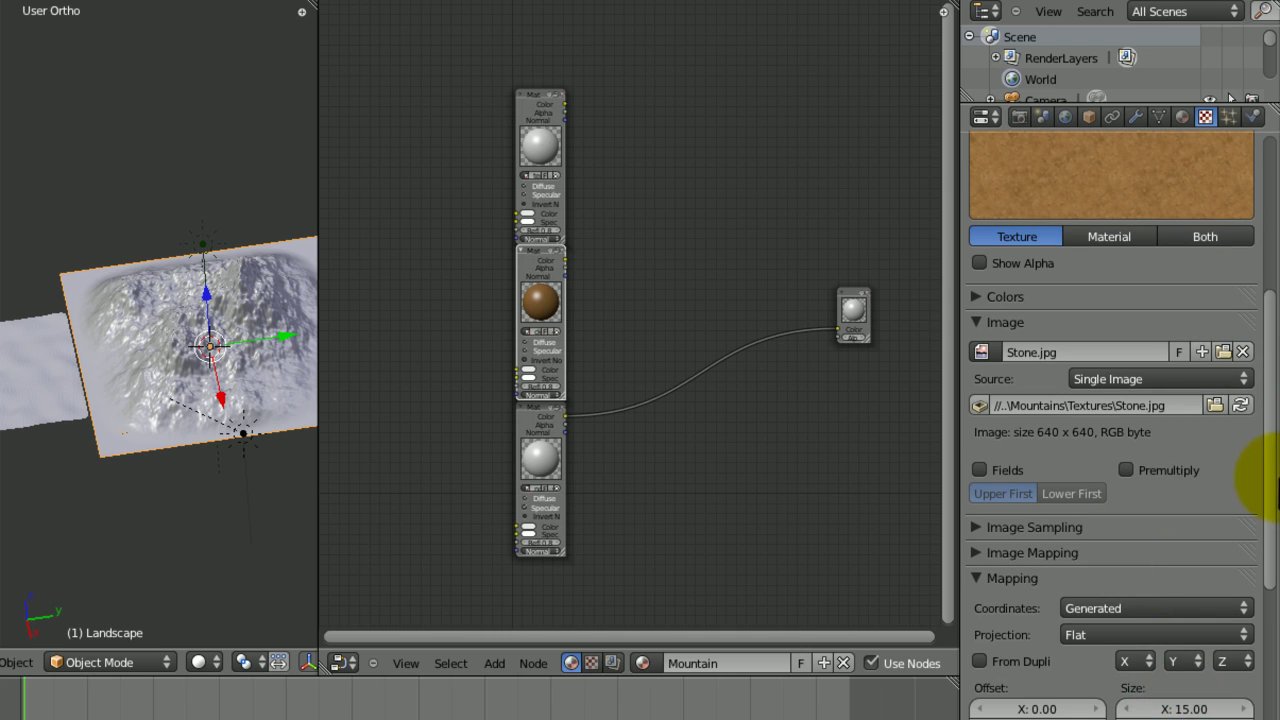
scroll(1257, 450, up, 4)
Set the rock texture's mapping projection to Cube, keeping Generated coordinates
scroll(1252, 480, down, 7)
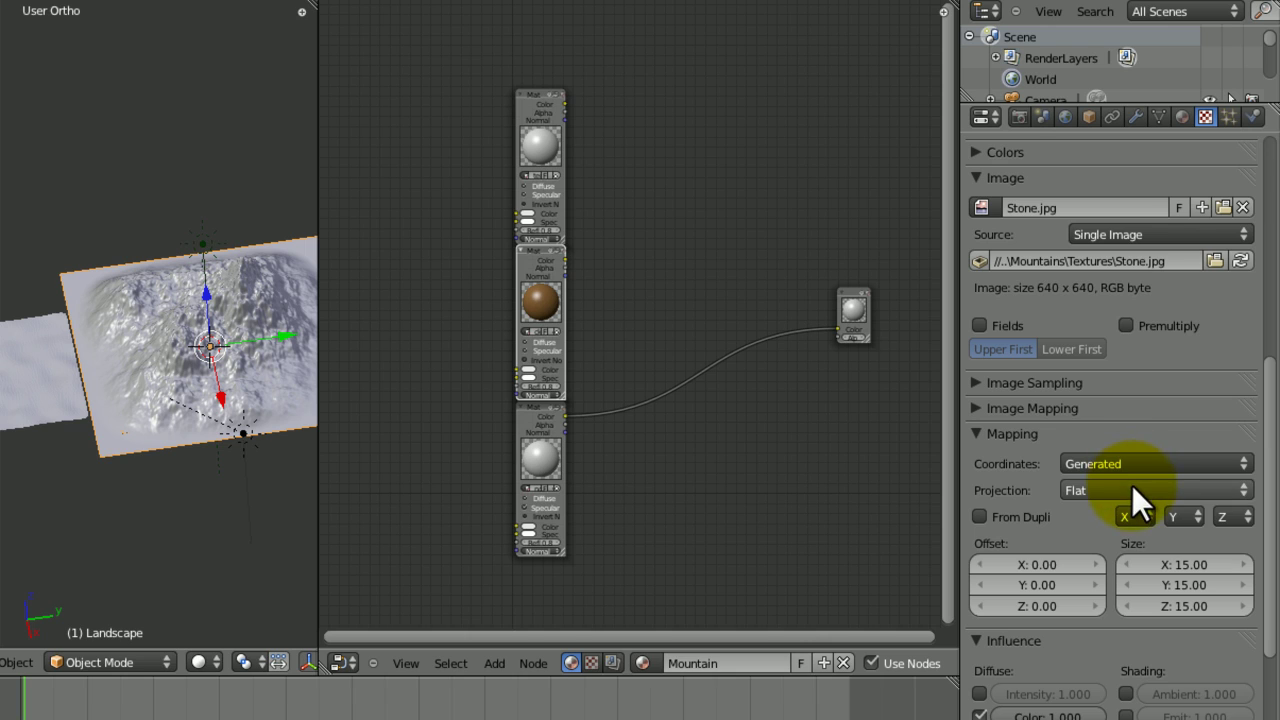
click(1115, 463)
click(1092, 489)
click(1102, 444)
middle_drag(260, 469, 300, 340)
Rename the M_Rock material's texture as Mountain_Rock
drag(1264, 426, 1257, 223)
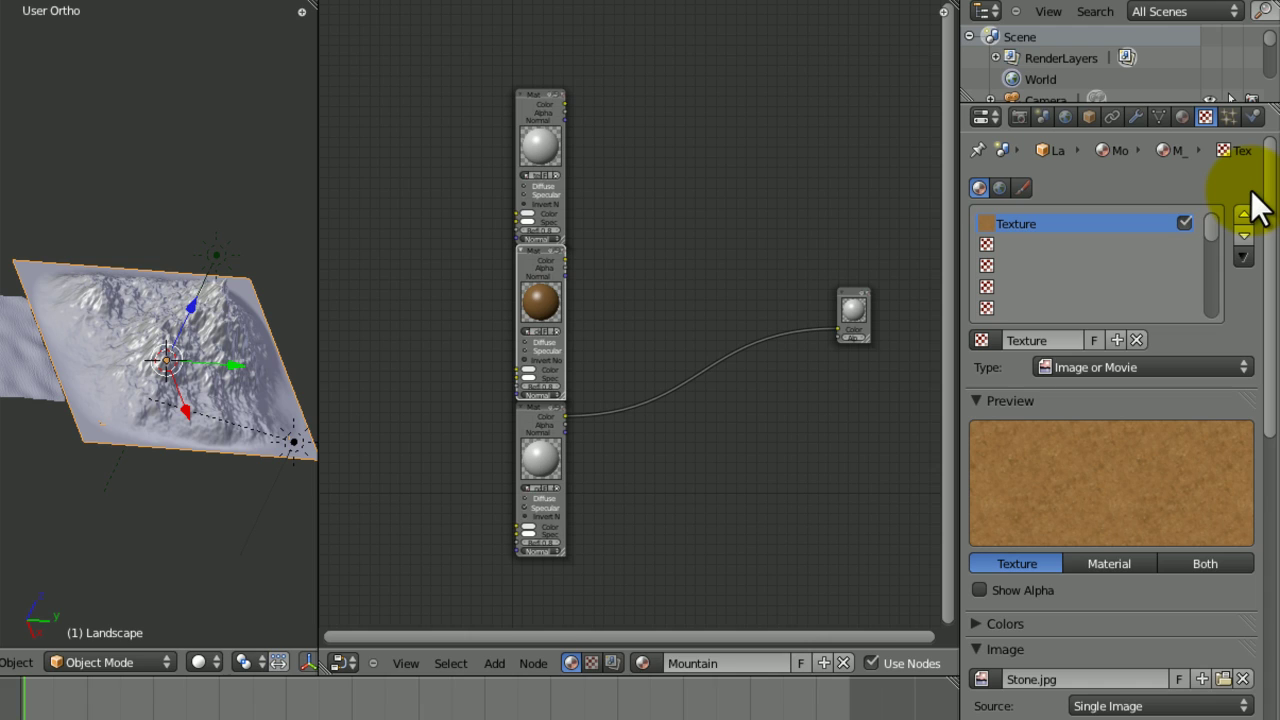
click(1051, 336)
text(Rock)
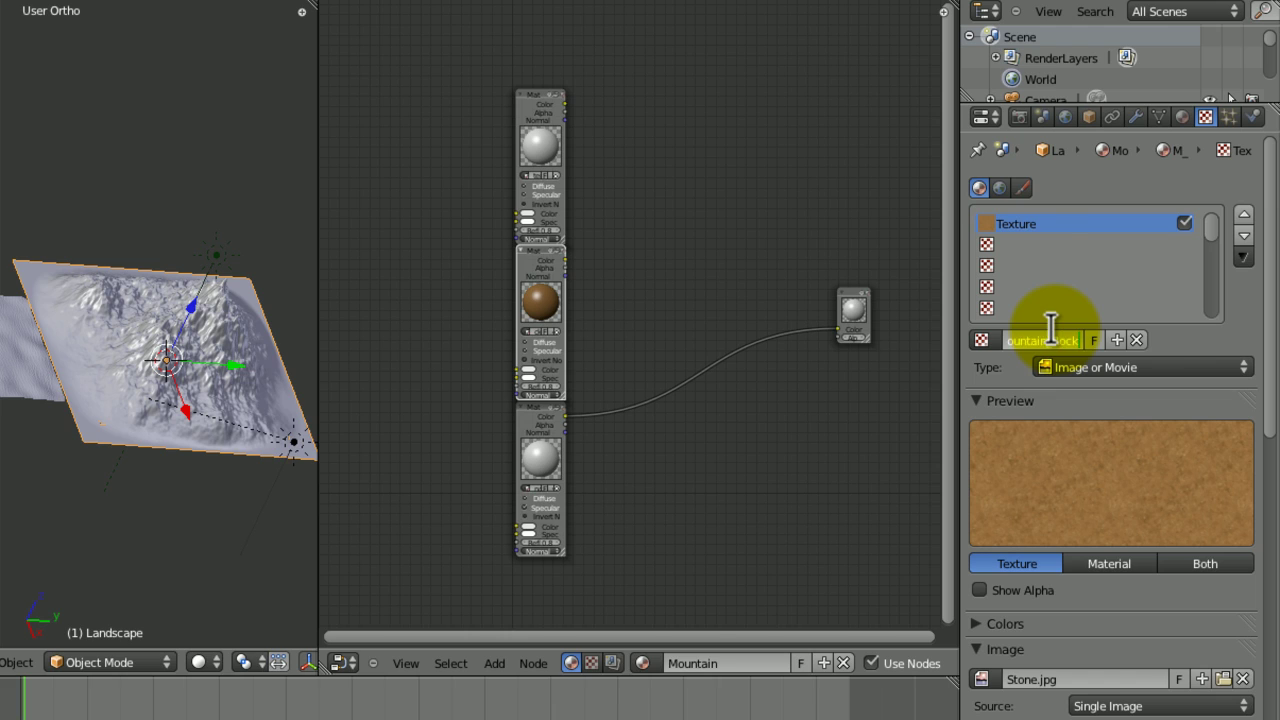
key(Return)
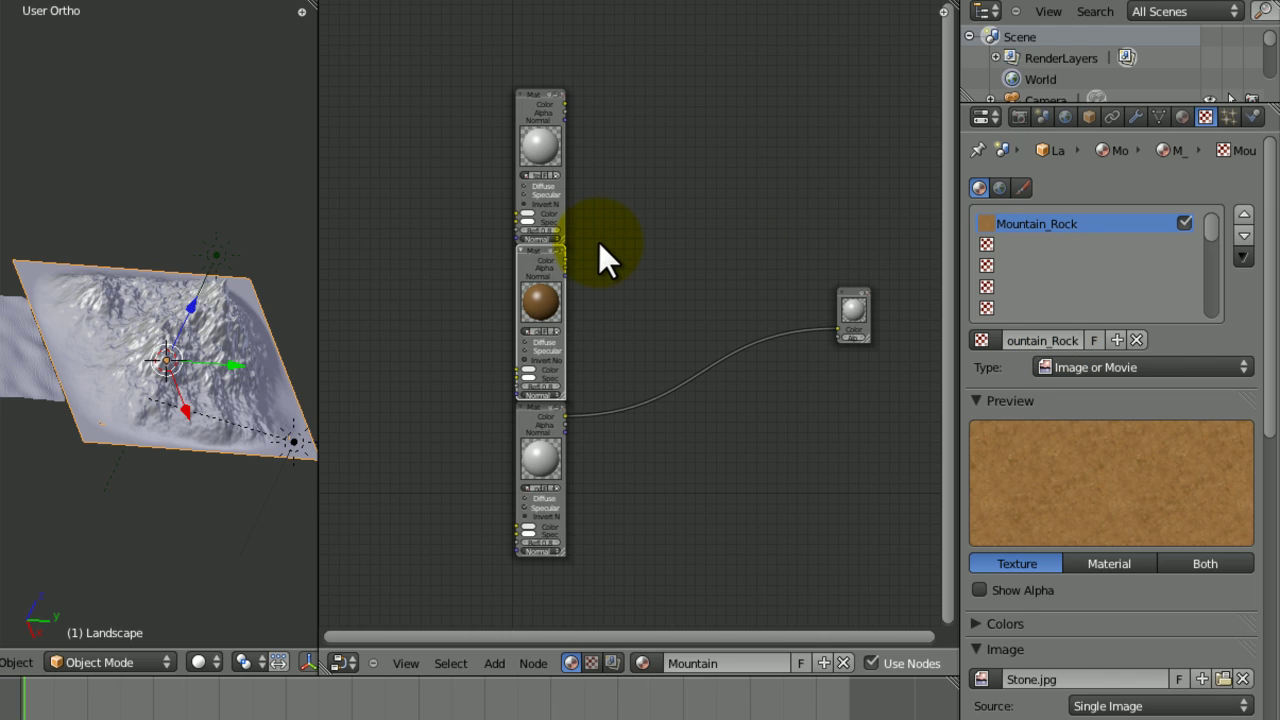
Turn off the Specular option on the M_Rock material node, leaving Diffuse on
ctrl+middle_drag(599, 241, 626, 257)
click(474, 369)
middle_drag(581, 316, 703, 318)
middle_drag(625, 319, 941, 248)
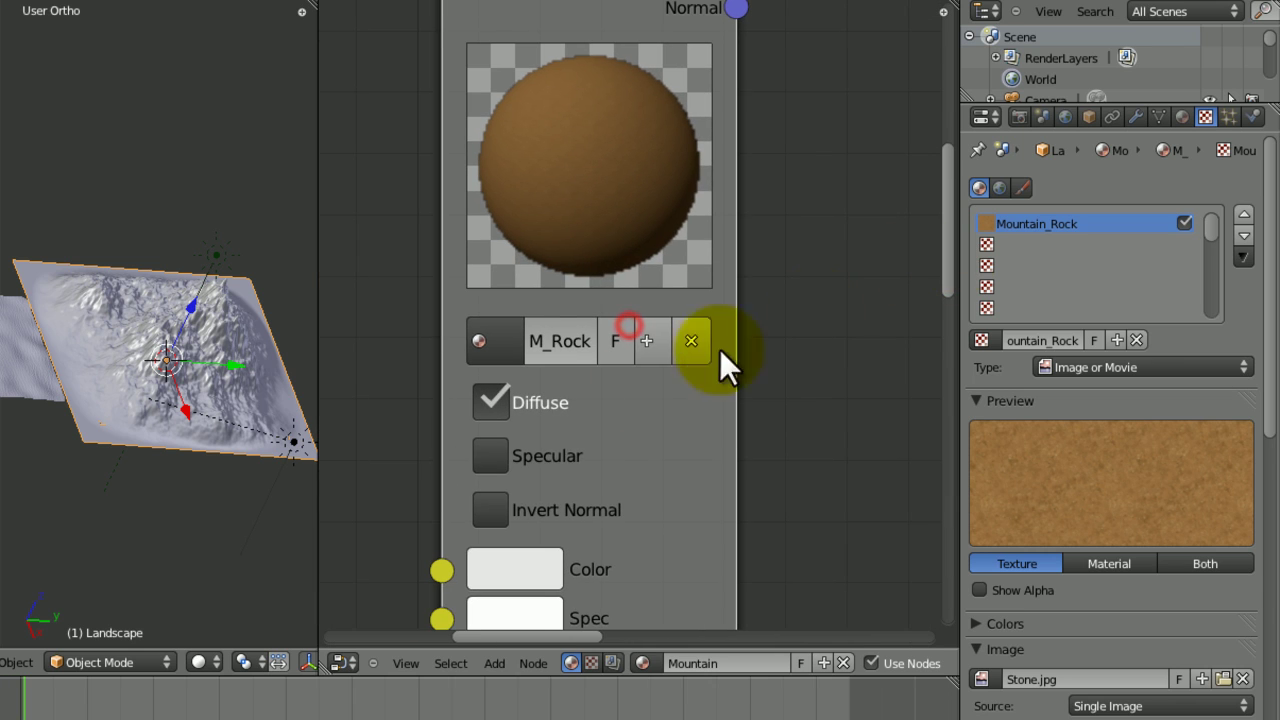
middle_drag(817, 152, 668, 158)
middle_drag(689, 229, 689, 353)
ctrl+middle_drag(691, 323, 788, 314)
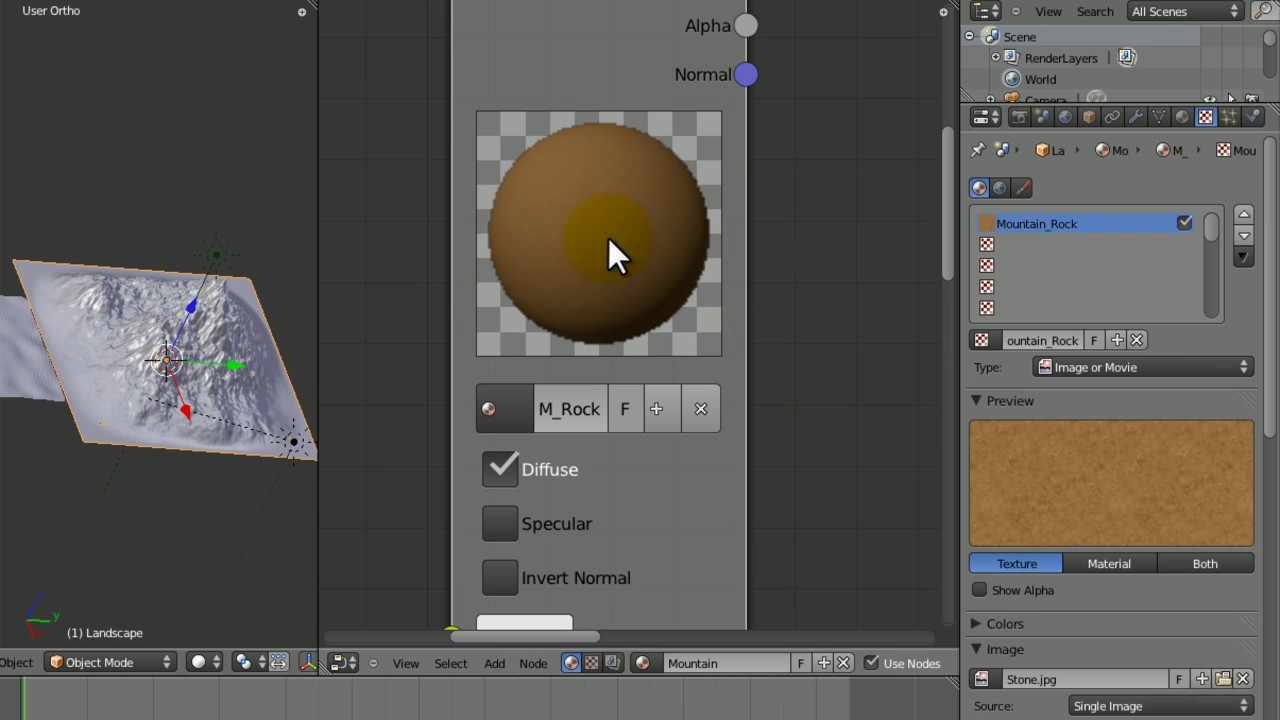
Select the M_Sand material node and assign the existing Sand texture to its first texture slot
ctrl+middle_drag(864, 324, 805, 251)
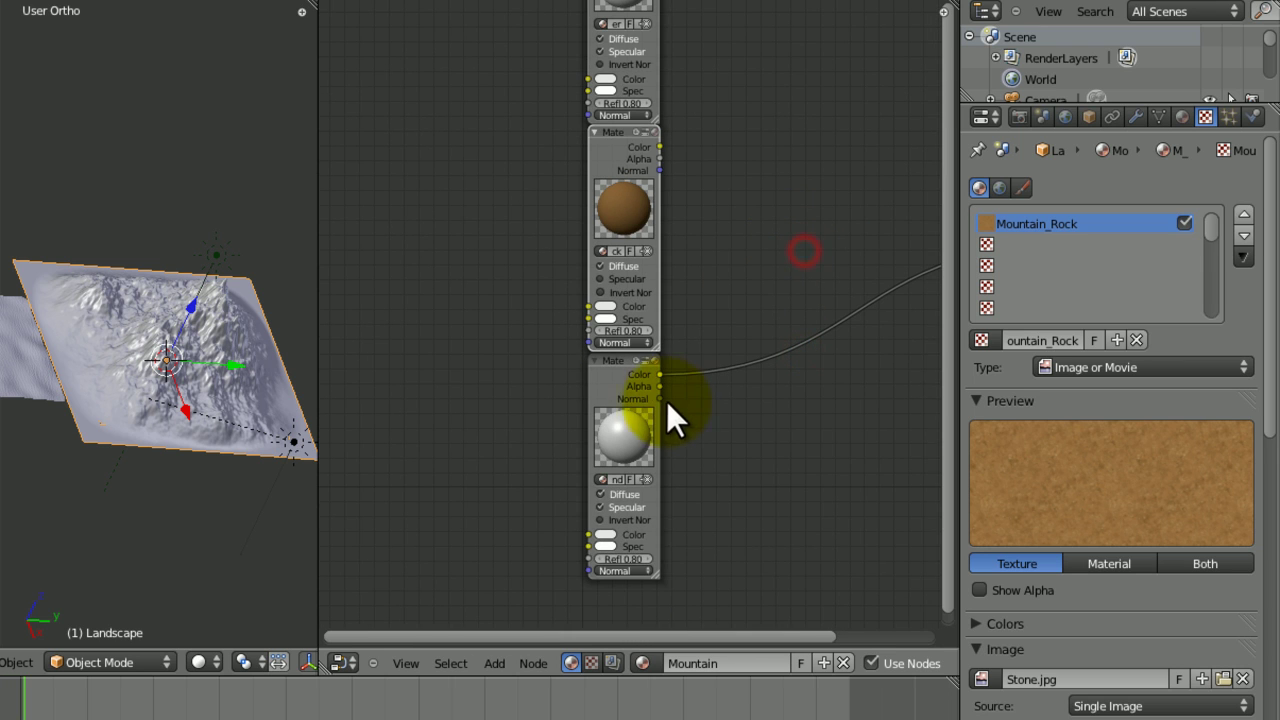
click(639, 412)
click(984, 340)
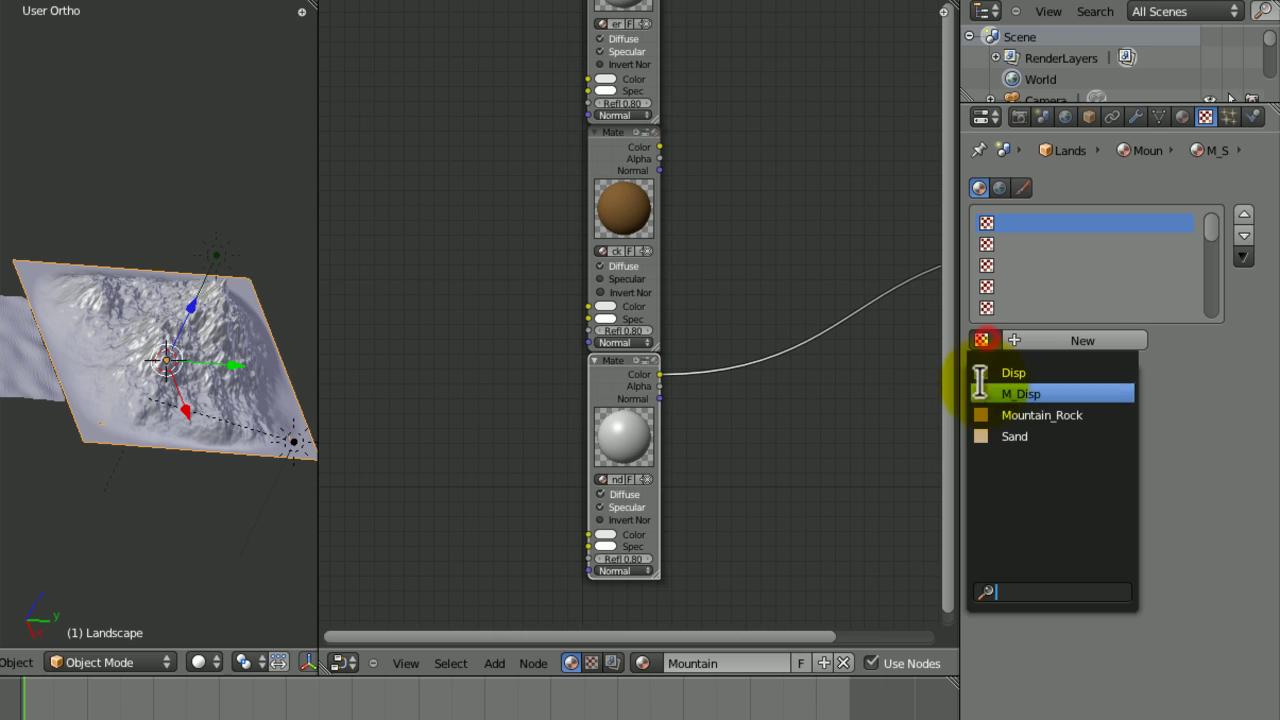
click(1005, 436)
middle_drag(707, 327, 609, 270)
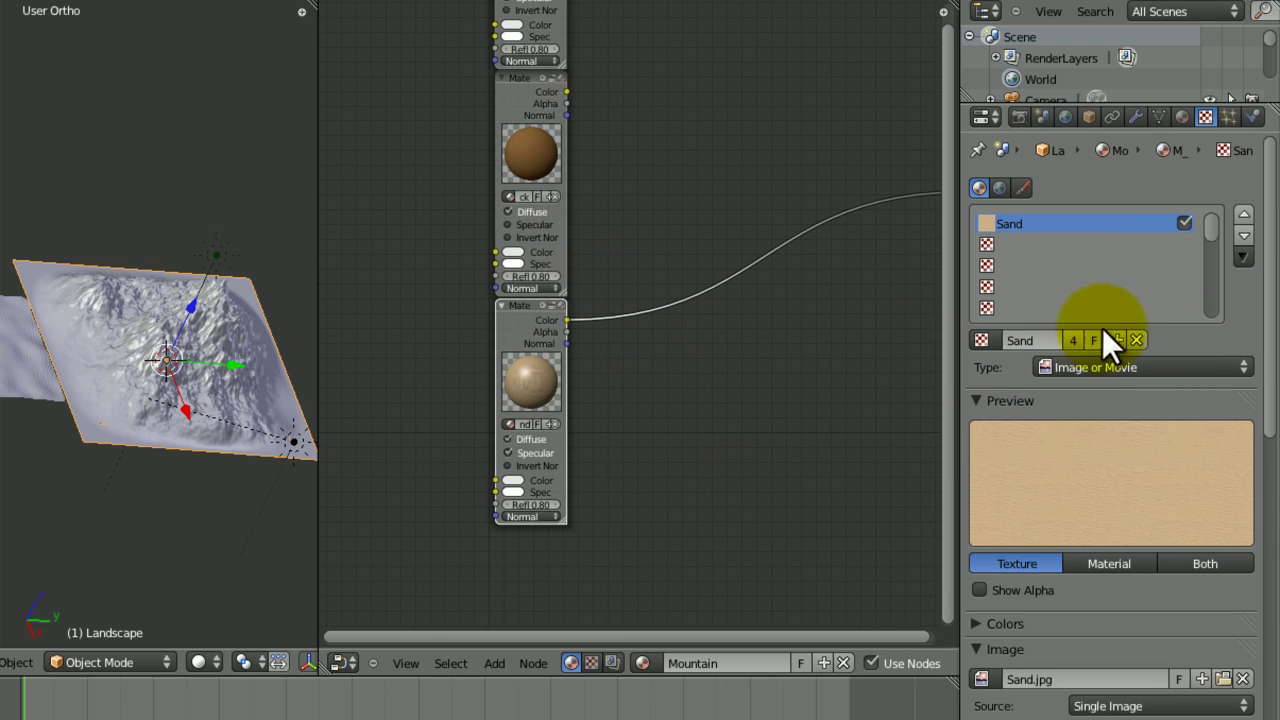
Make the M_Sand material's Sand texture a single-user copy and rename it as Mountain_Sand
click(1077, 339)
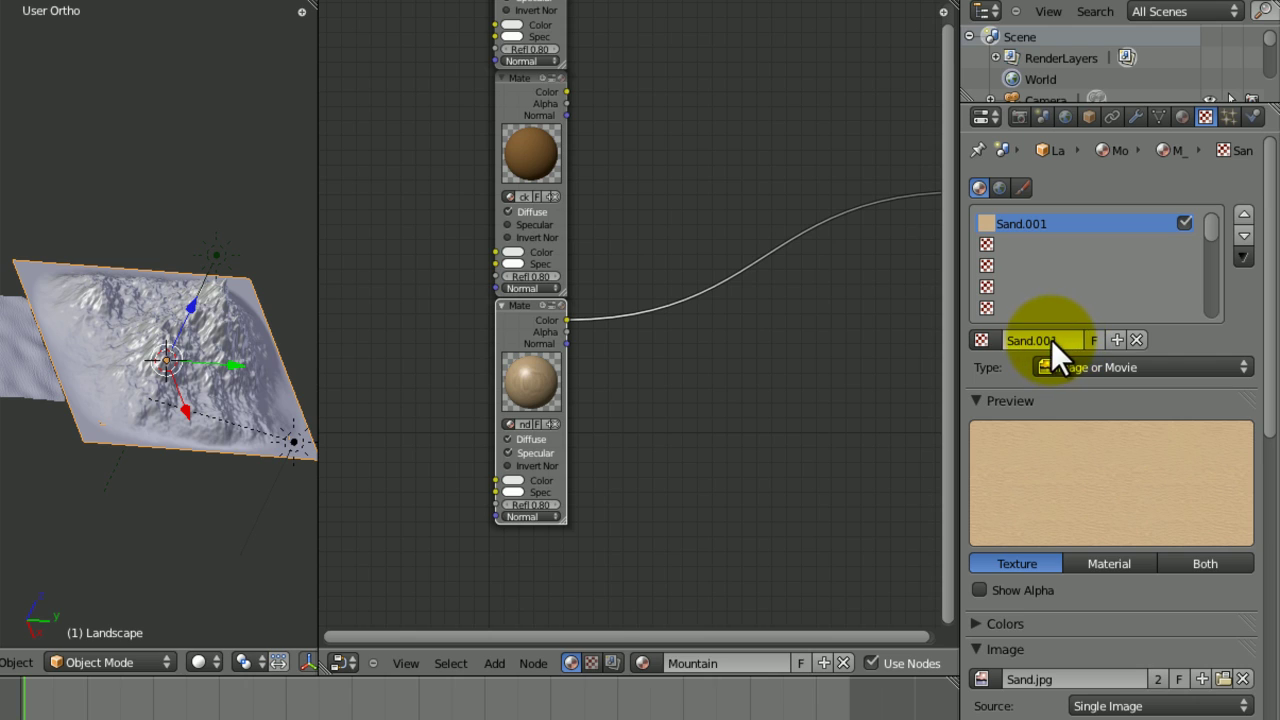
click(1083, 334)
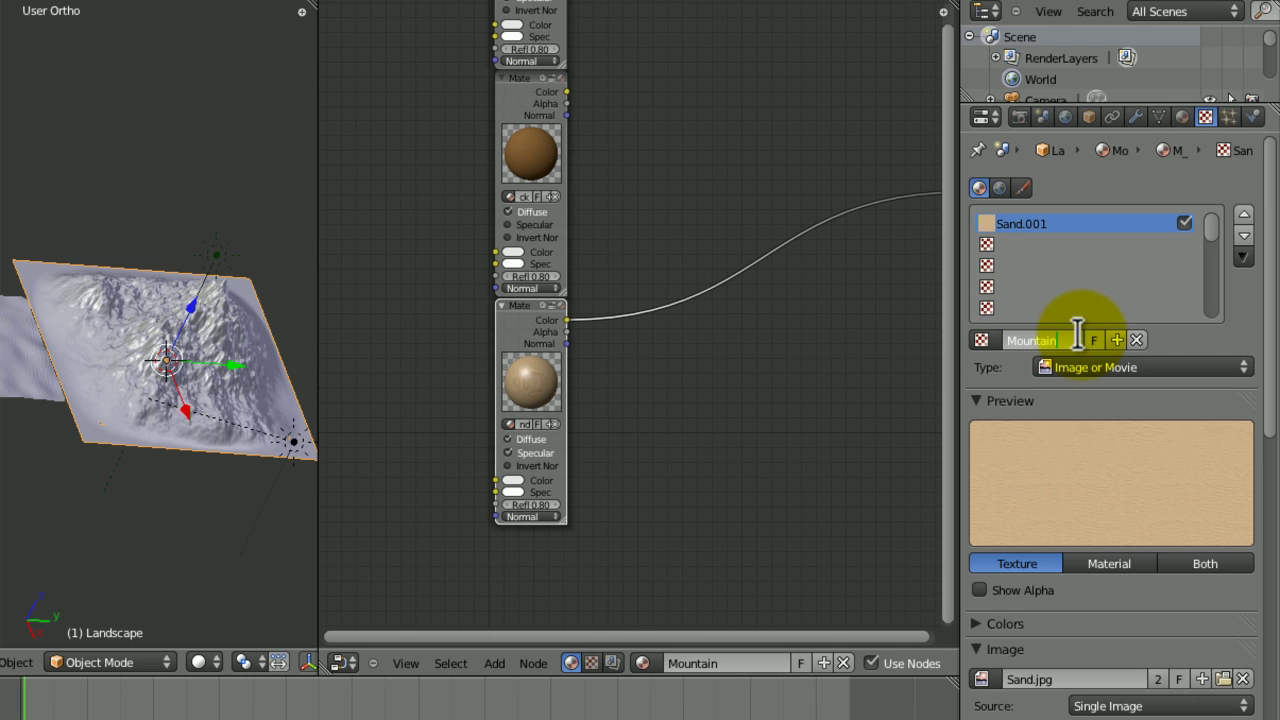
key(Return)
Set the Mountain_Sand texture's mapping size to 10 on X, Y and Z and its projection to Cube
scroll(1180, 420, down, 12)
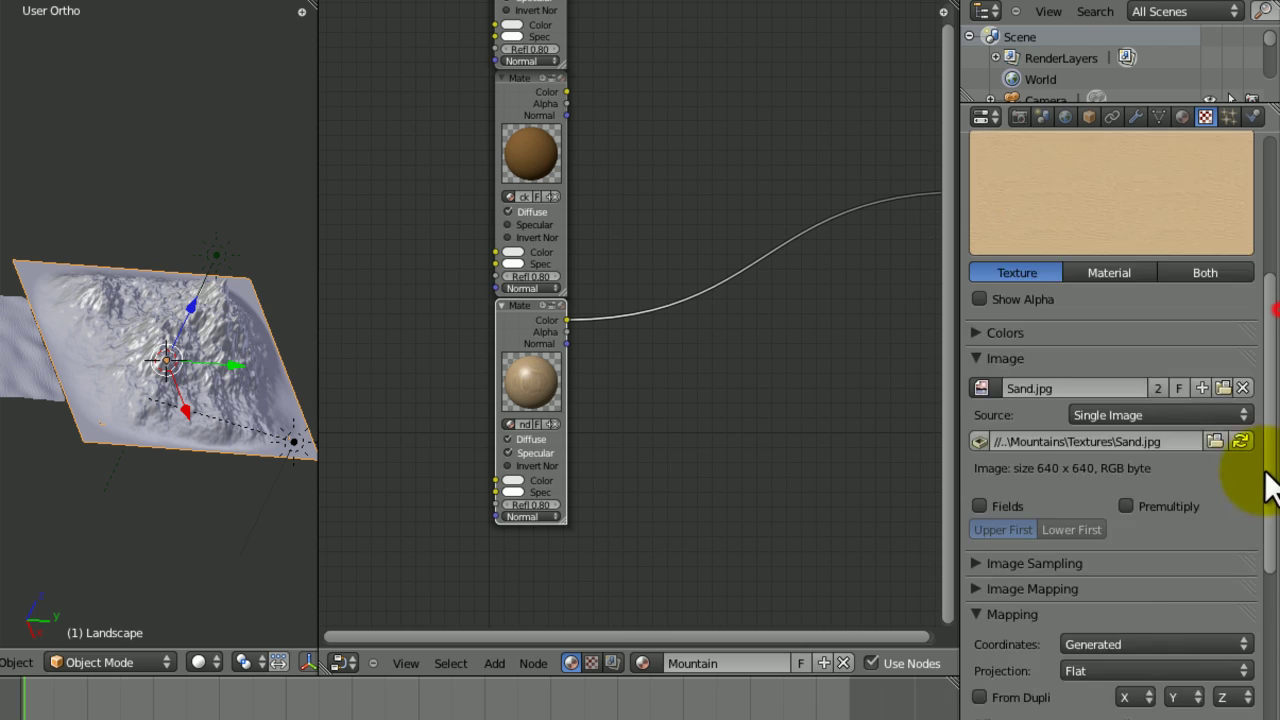
click(1167, 503)
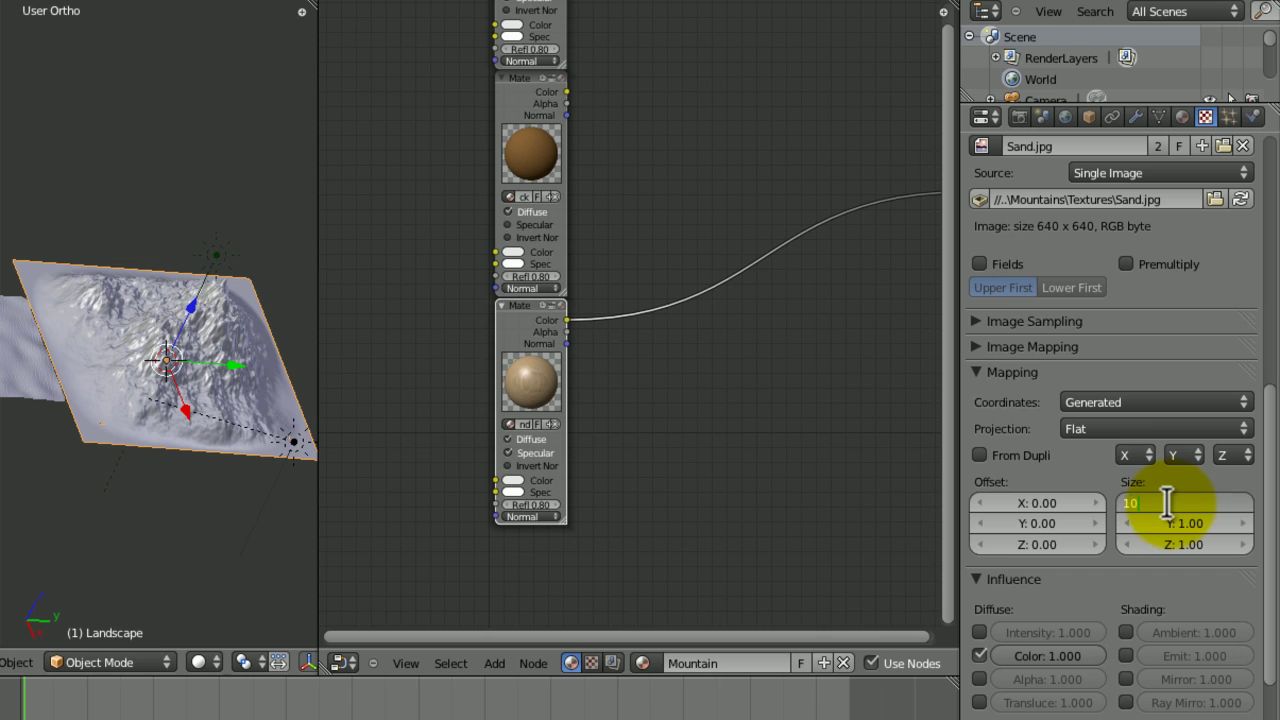
text(10)
key(Tab)
text(10)
key(Tab)
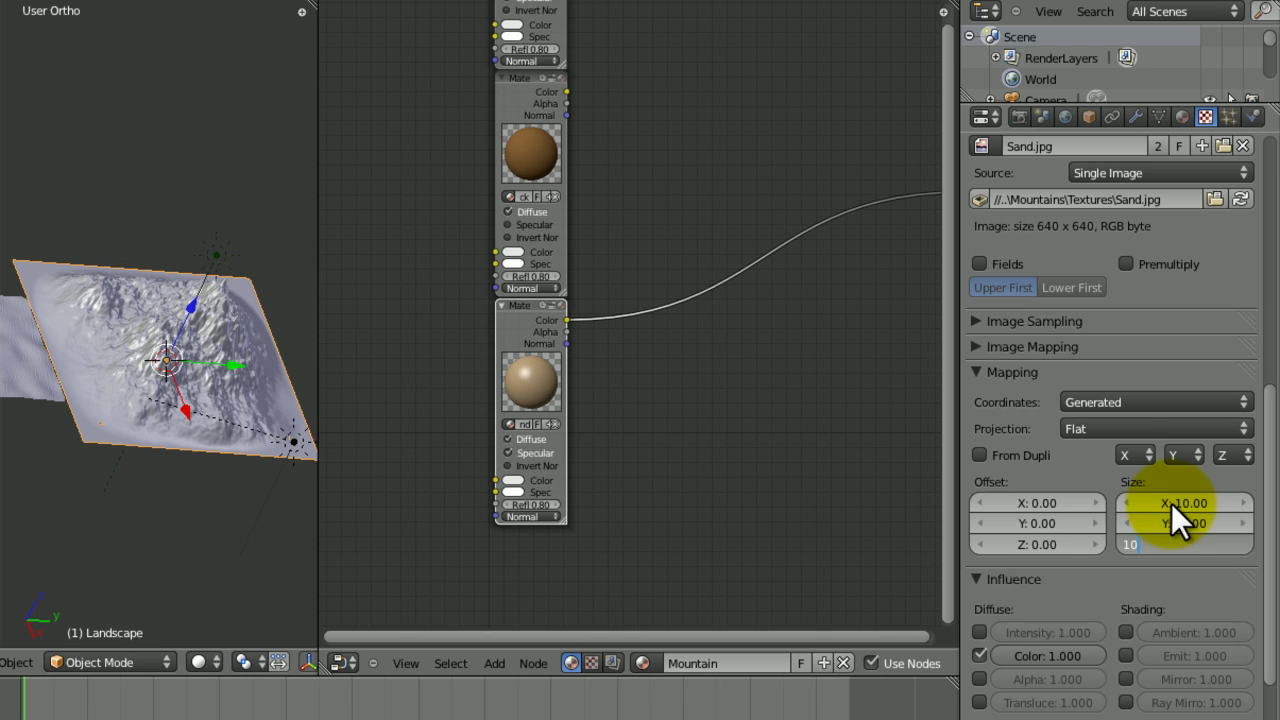
key(Return)
click(1134, 428)
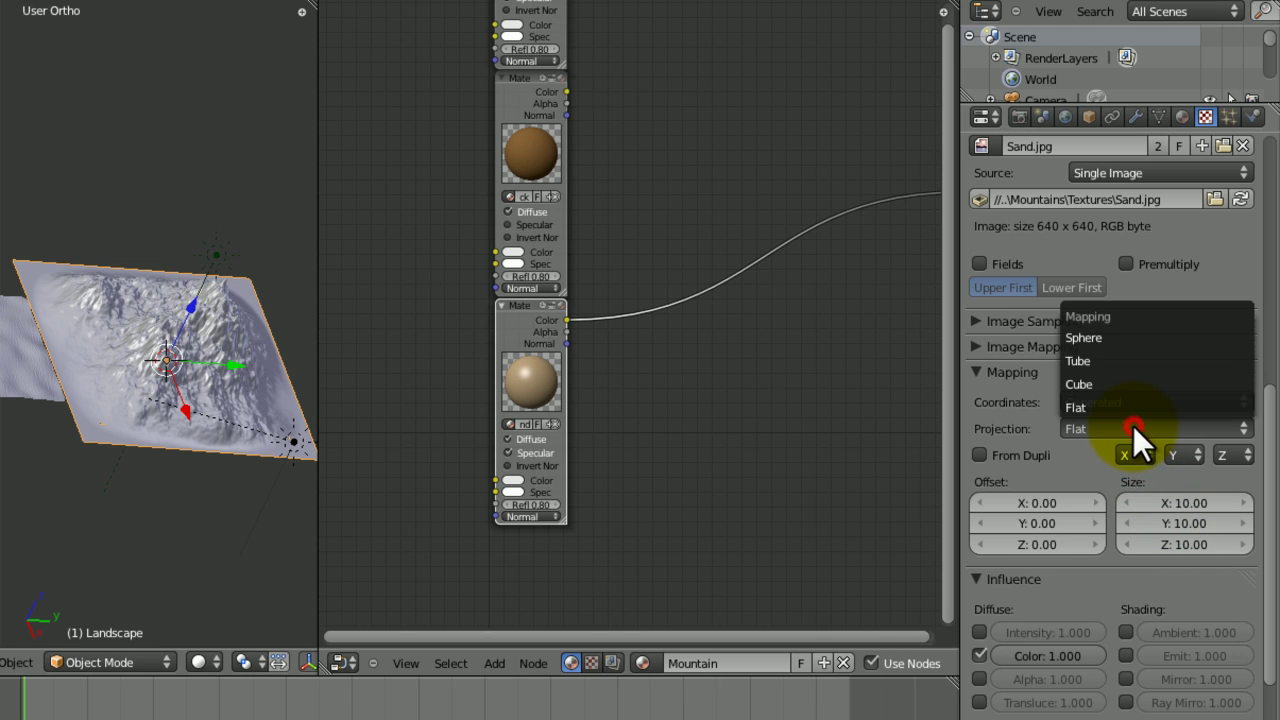
click(1110, 381)
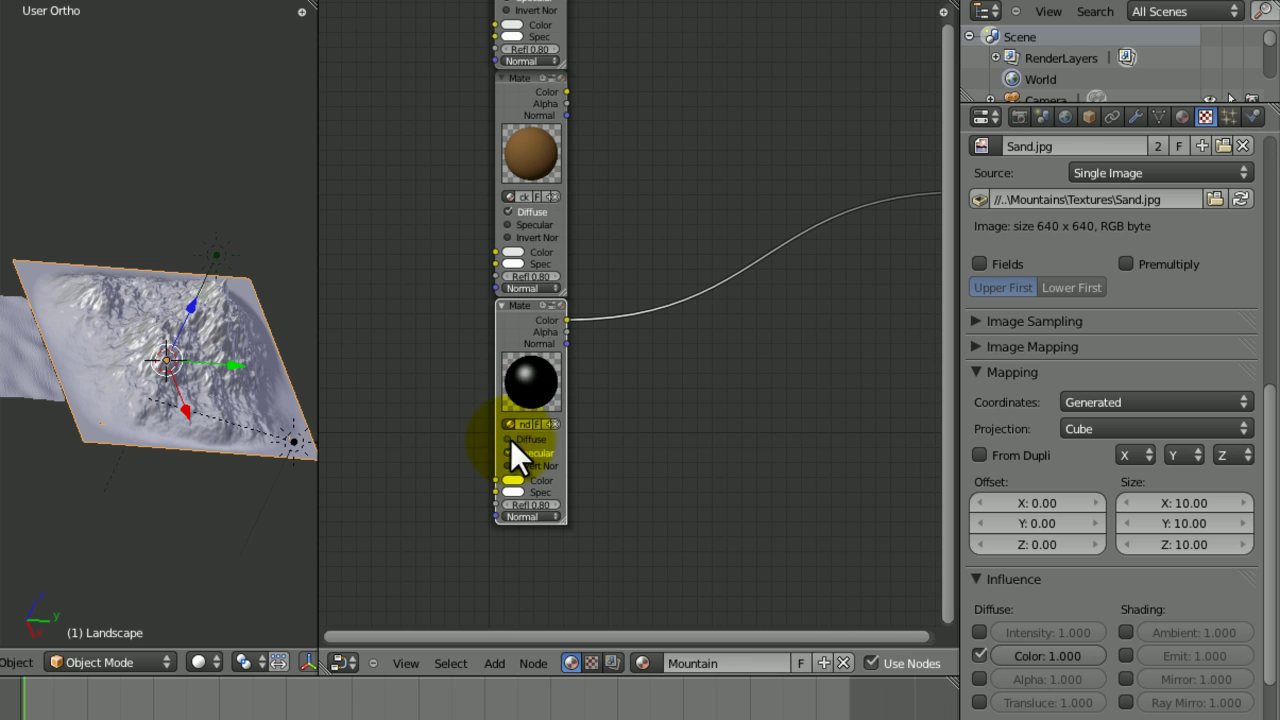
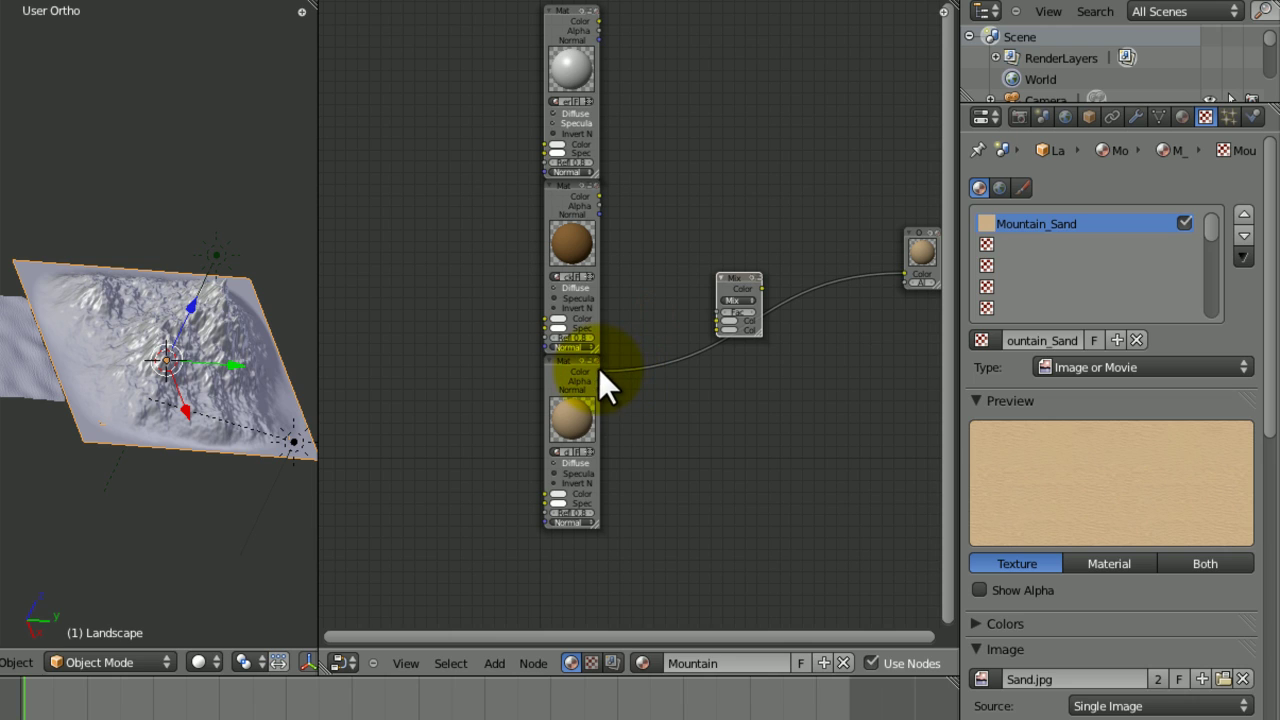
Connect M_Sand's color to the Mix node's Color2, M_Rock's color to Color1, and the Mix result to the Output node
drag(598, 371, 715, 329)
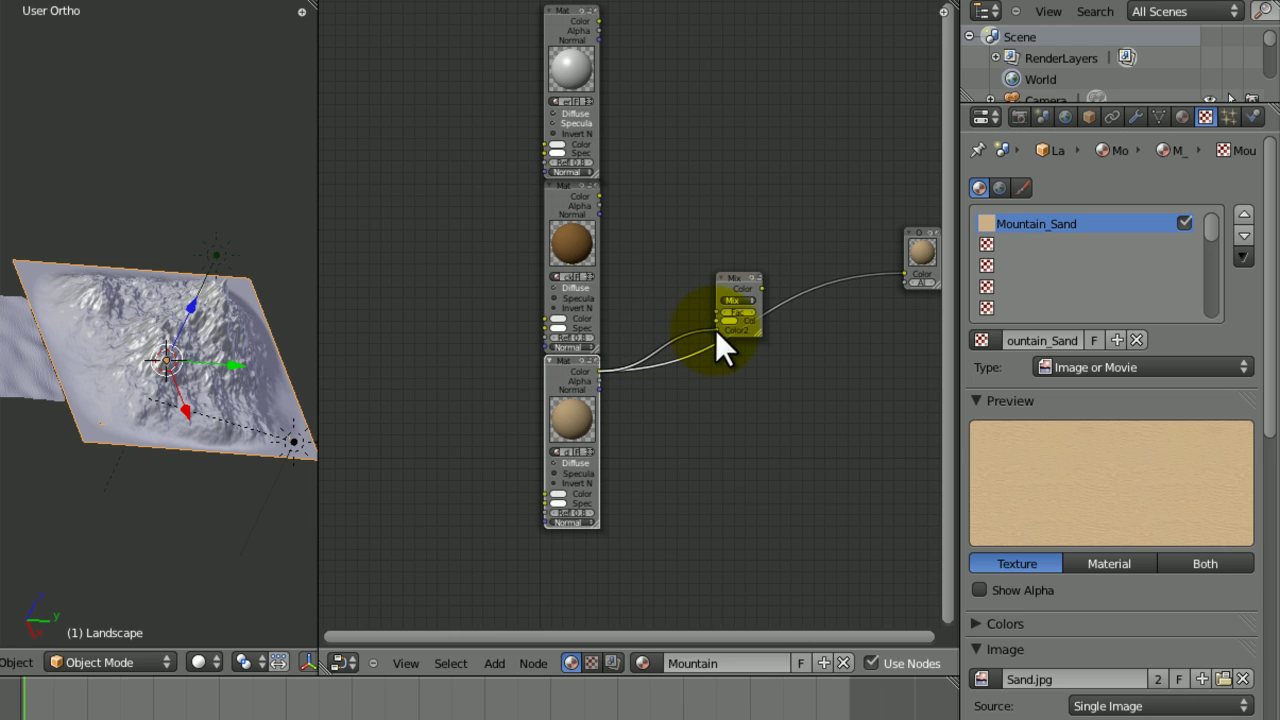
key(g)
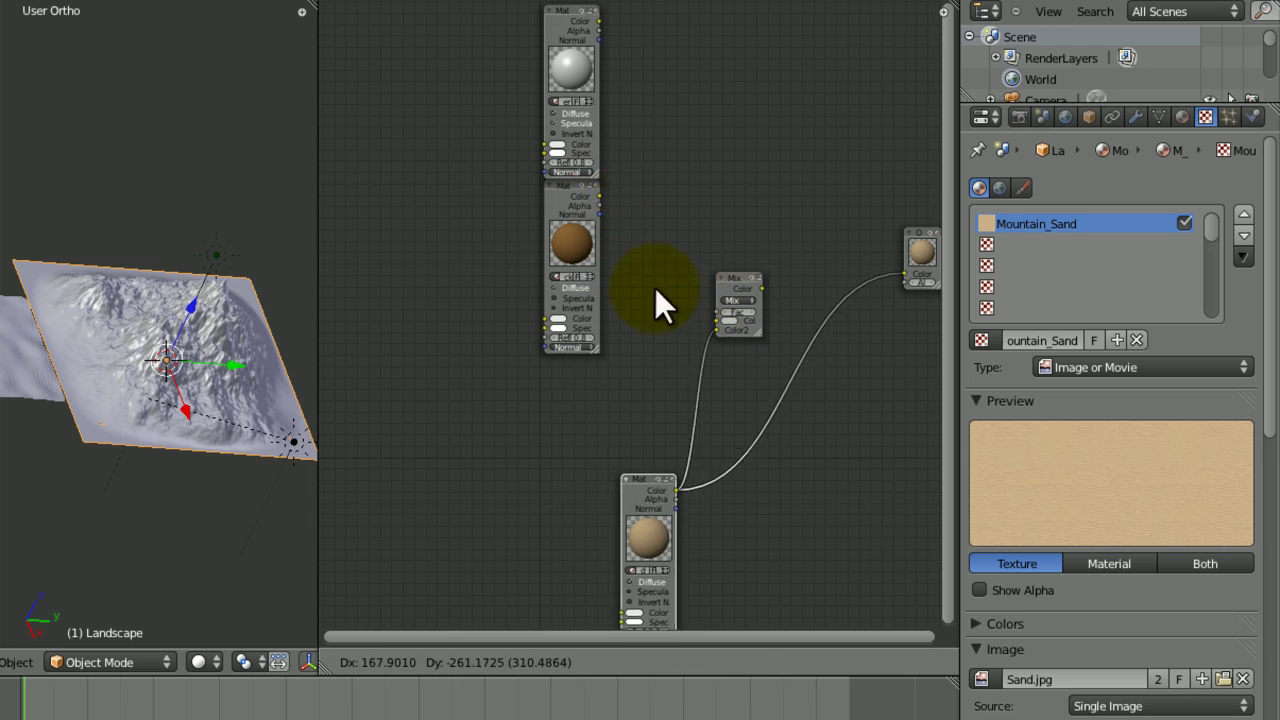
click(613, 203)
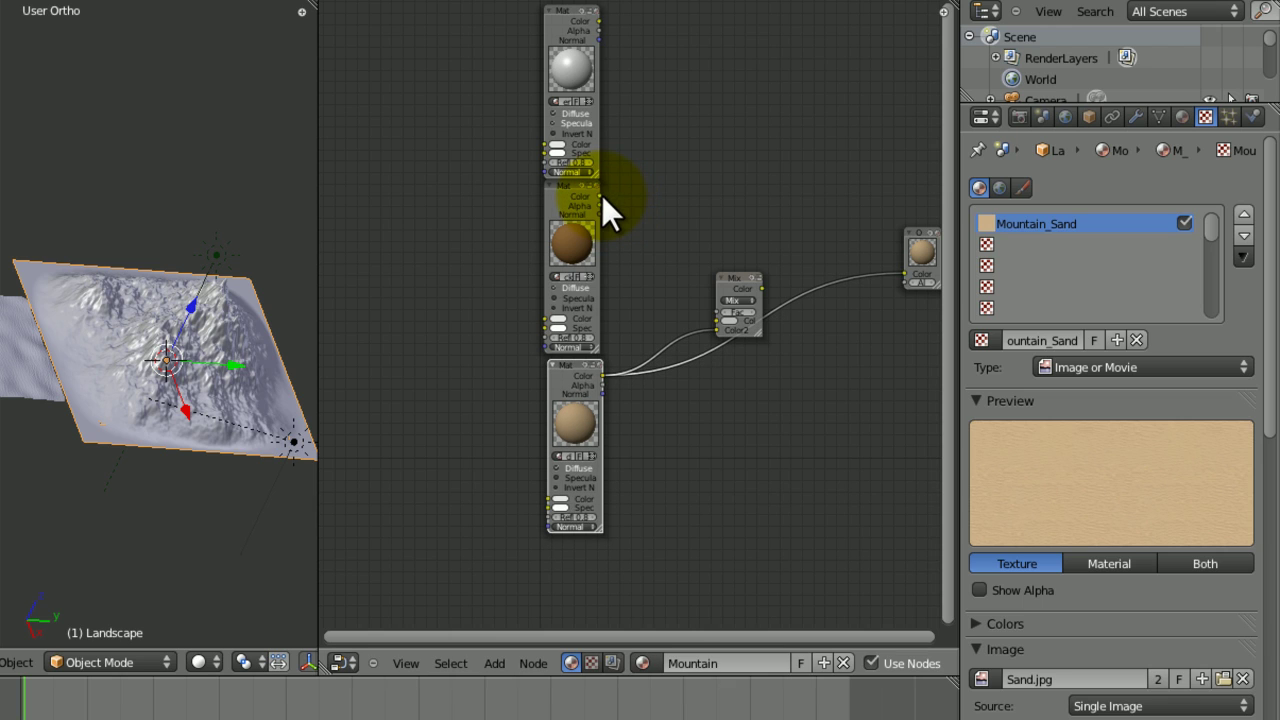
drag(601, 196, 904, 273)
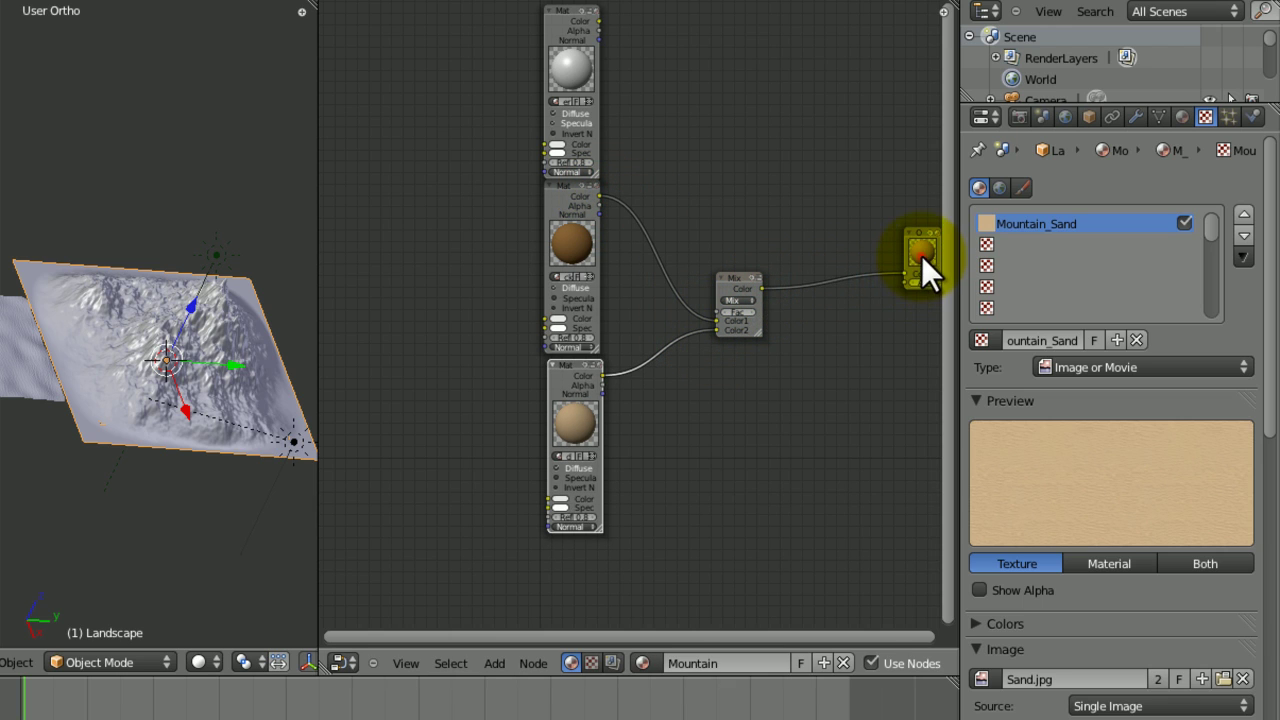
Move the Mix node next to the Output node to free space beside the material nodes
click(923, 257)
middle_drag(876, 262, 654, 324)
ctrl+middle_drag(654, 324, 631, 285)
drag(579, 354, 659, 297)
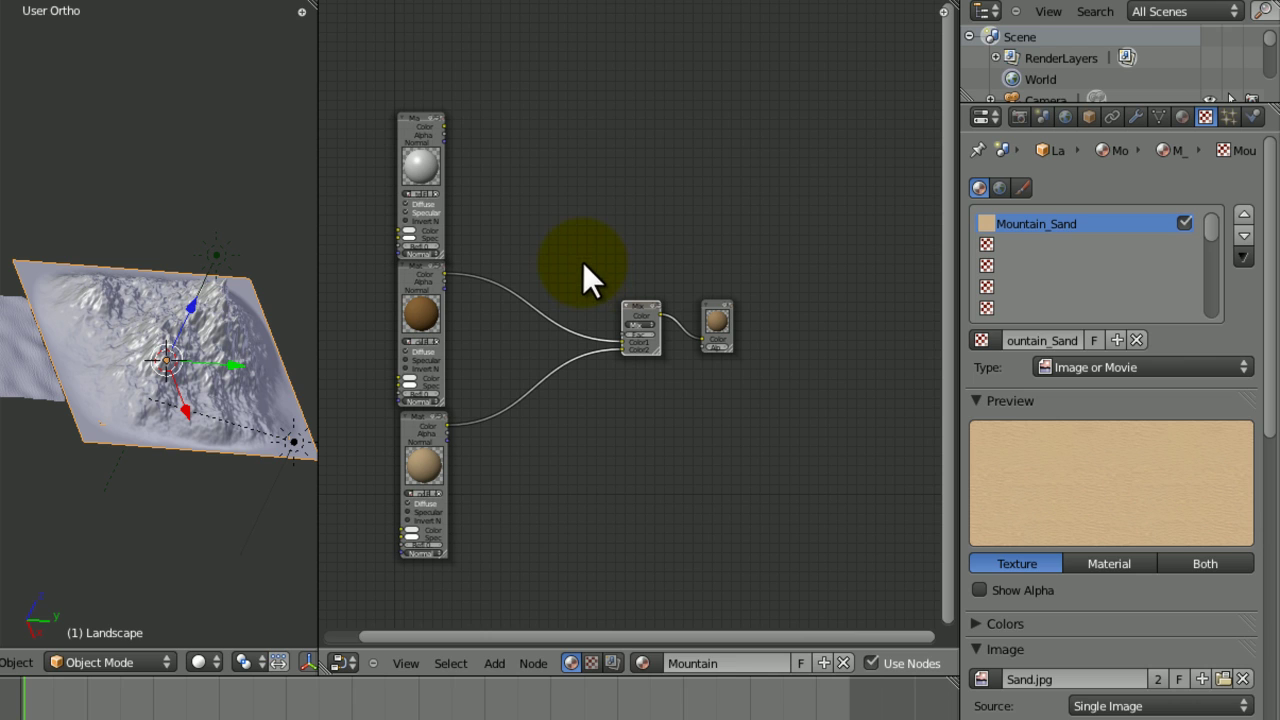
Add a ColorRamp converter node and place it beside the Splitter material node
ctrl+middle_drag(466, 163, 552, 243)
key(shift+a)
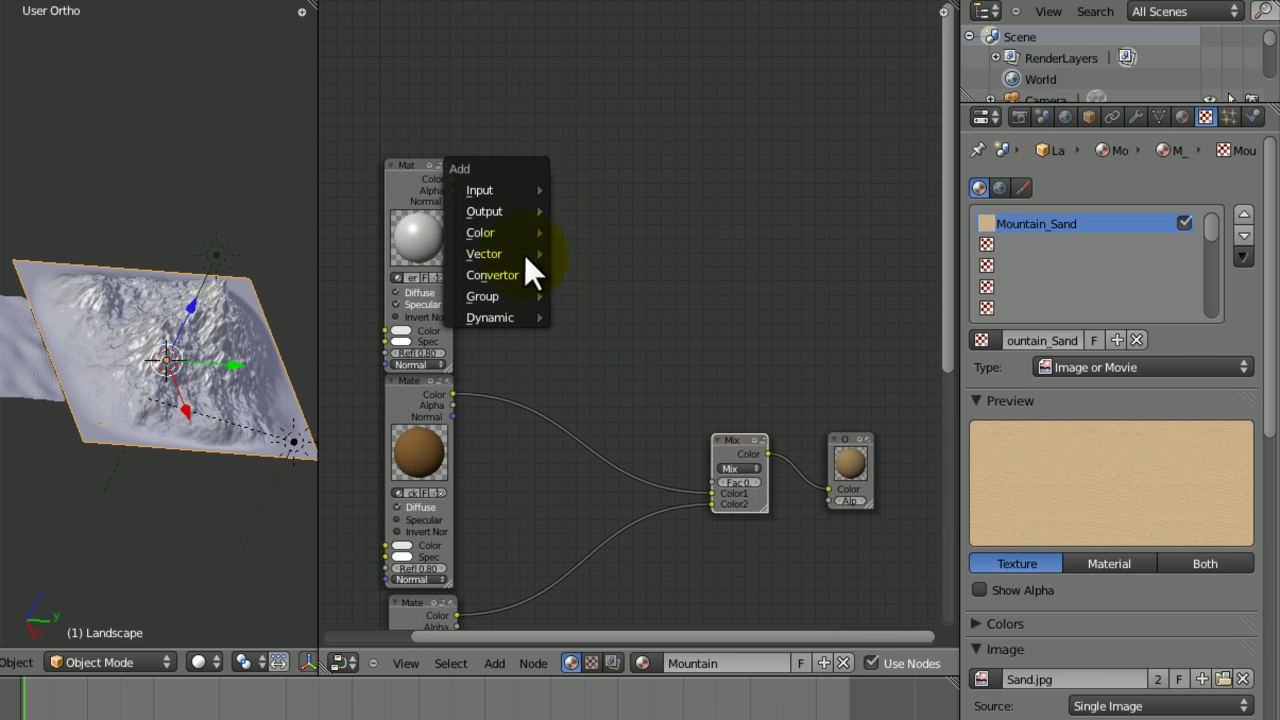
mouse_move(499, 276)
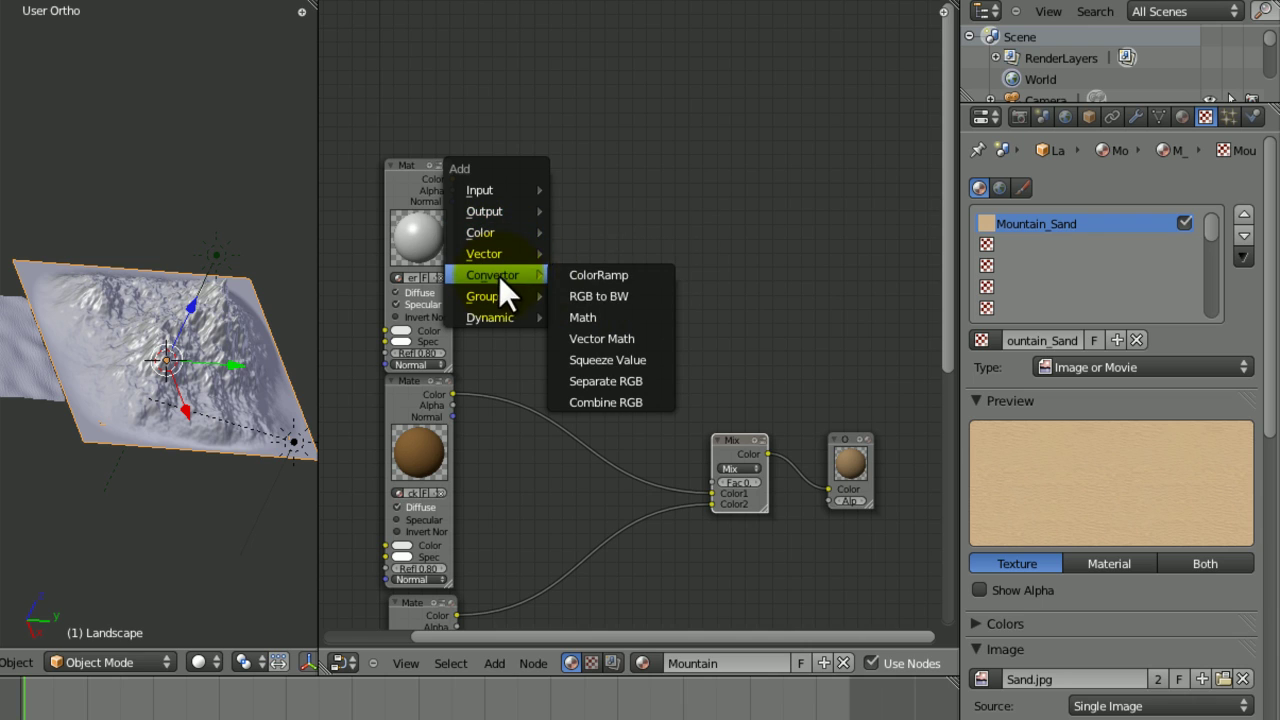
click(617, 285)
click(577, 238)
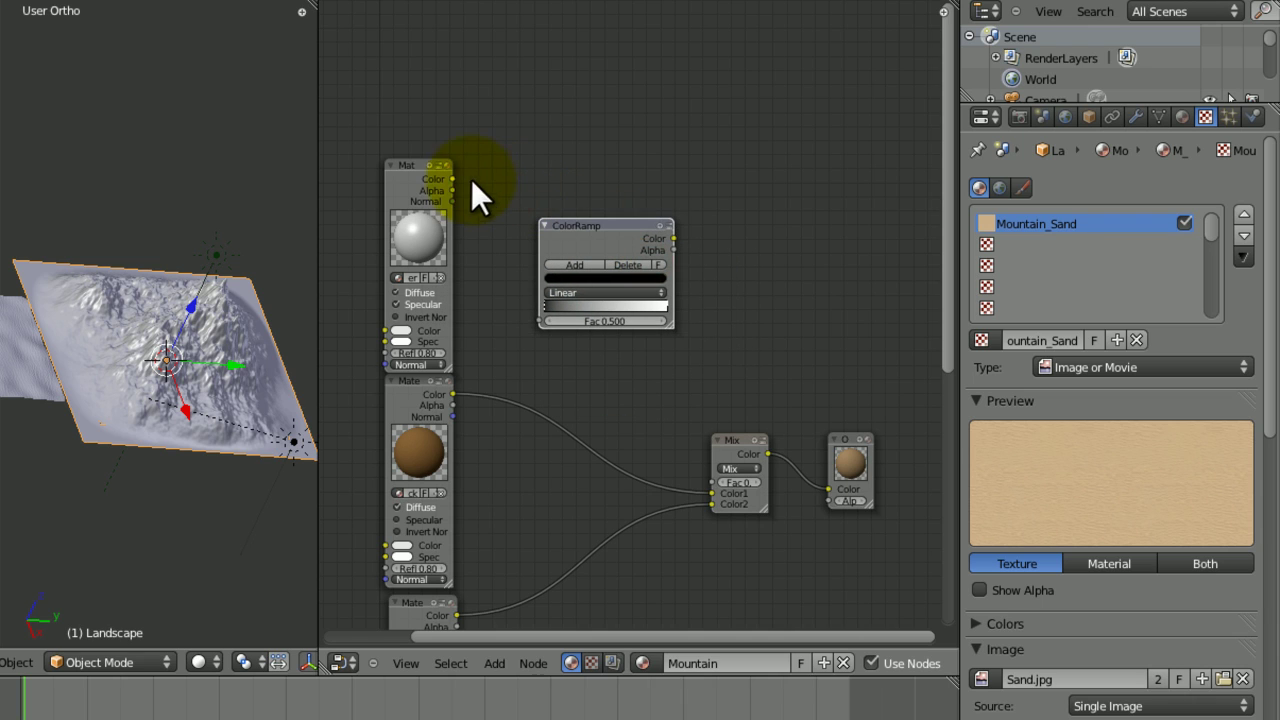
Connect the Splitter material's color to the ColorRamp's Fac and the ColorRamp's color to the Mix node's Fac
drag(454, 178, 535, 318)
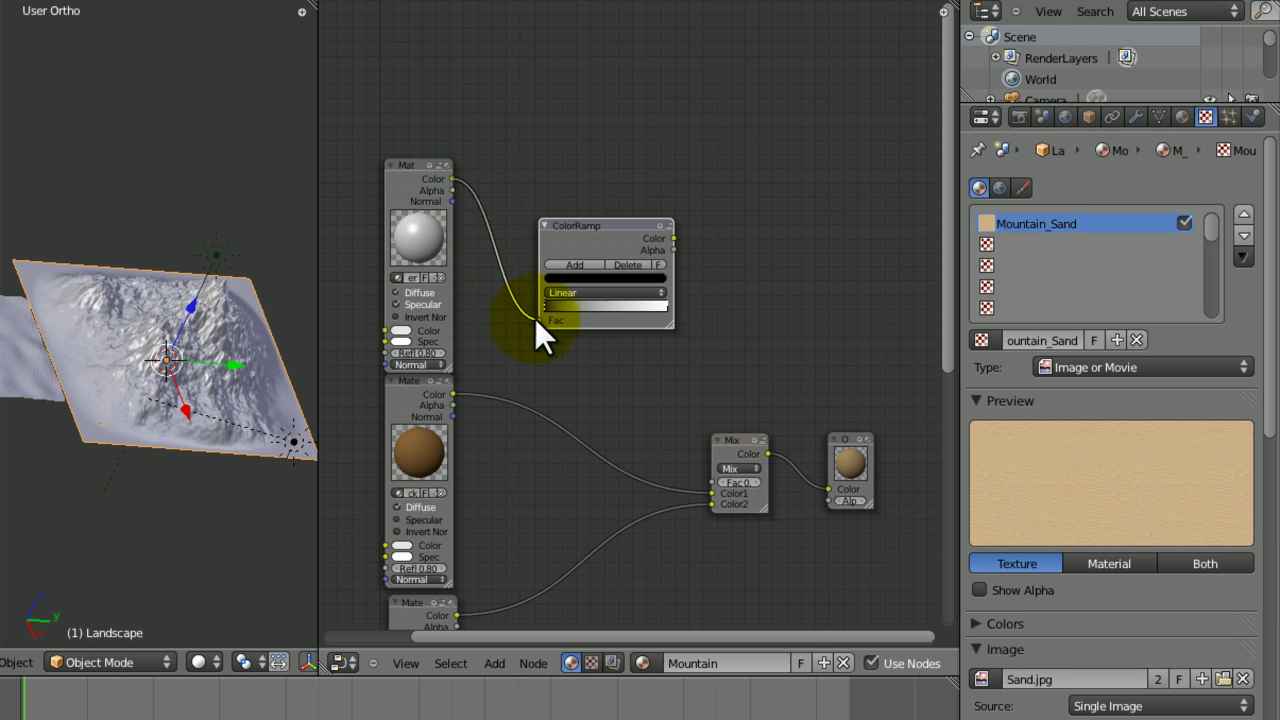
drag(588, 236, 553, 232)
drag(639, 233, 710, 479)
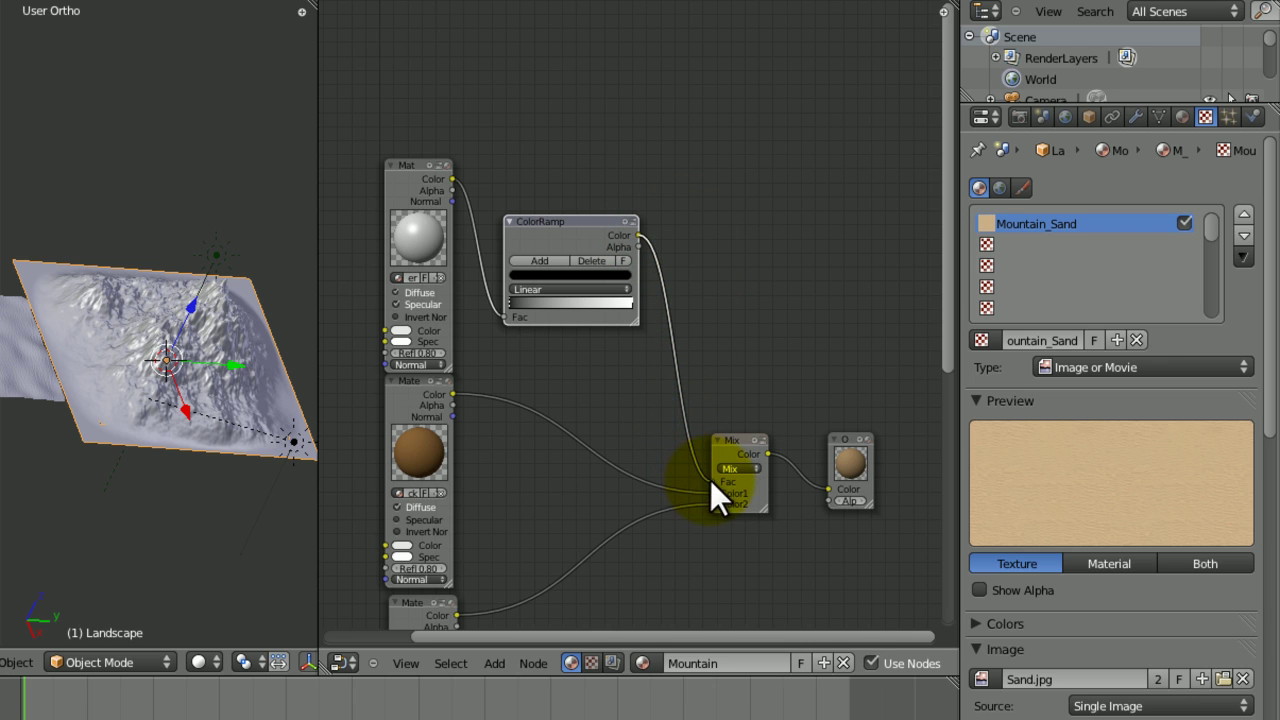
Move the ColorRamp's black and white stops together at about 60% of the ramp to create a hard edge
middle_drag(620, 398, 697, 454)
ctrl+middle_drag(697, 454, 686, 400)
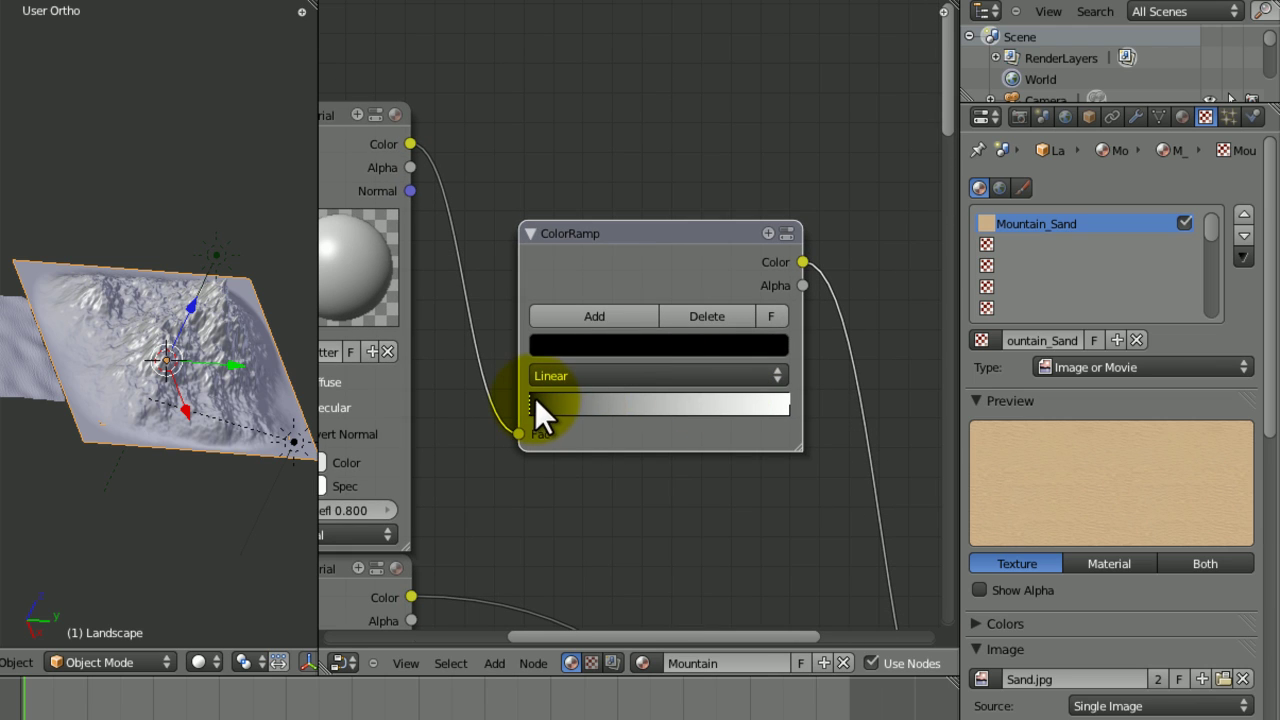
drag(537, 401, 657, 406)
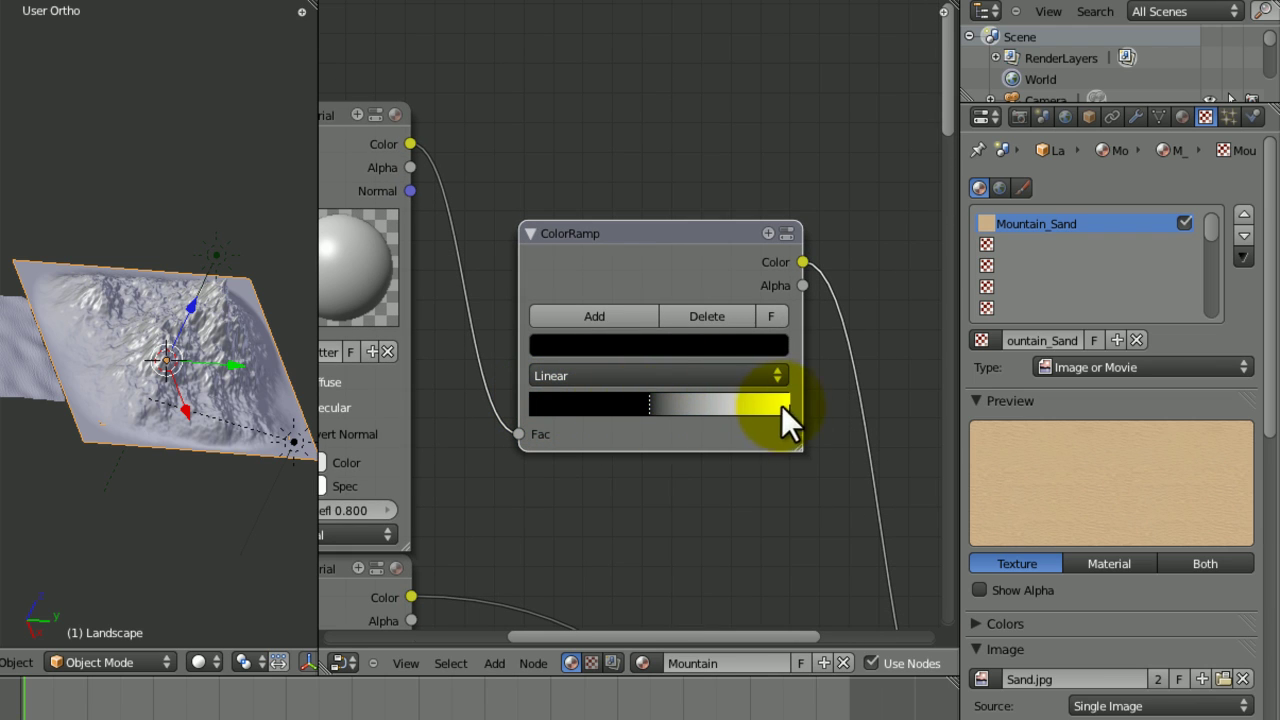
mouse_move(790, 404)
mouse_down()
mouse_move(731, 407)
mouse_move(791, 384)
mouse_up()
drag(676, 386, 716, 385)
drag(806, 386, 712, 394)
ctrl+middle_drag(717, 486, 799, 473)
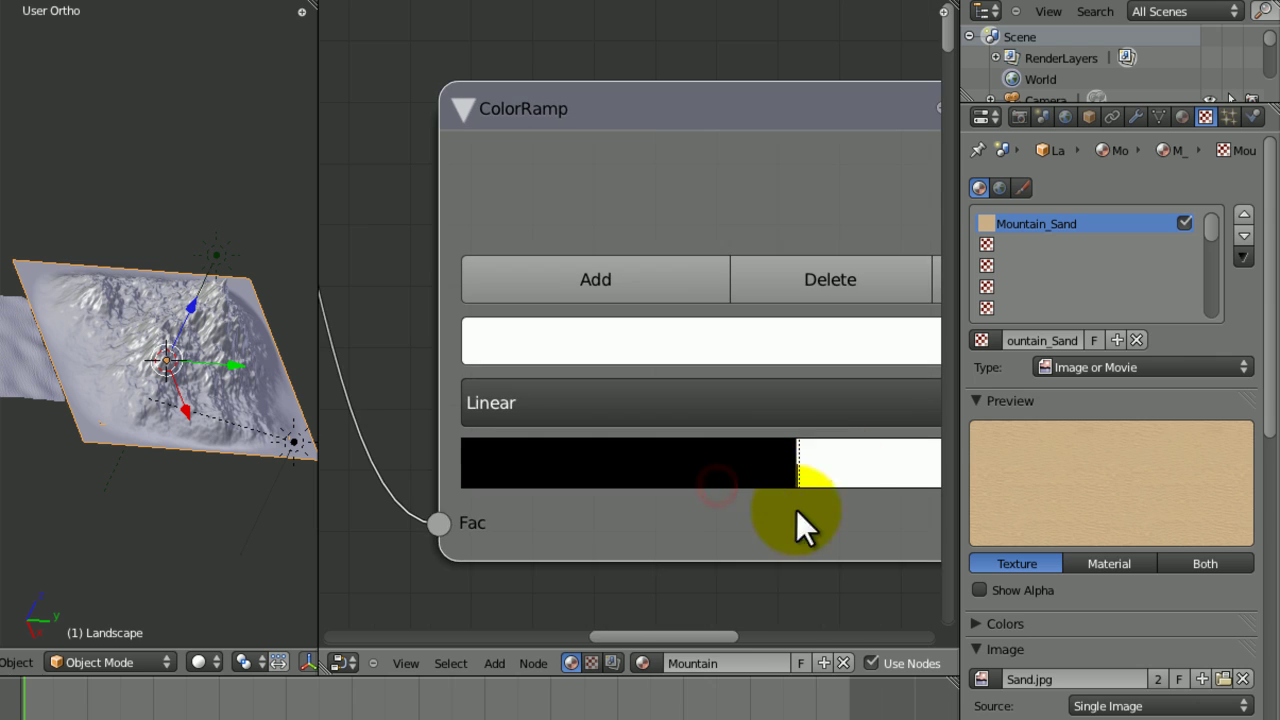
Disable the Specular output on the Splitter material node
middle_drag(769, 536, 555, 345)
click(682, 356)
click(770, 410)
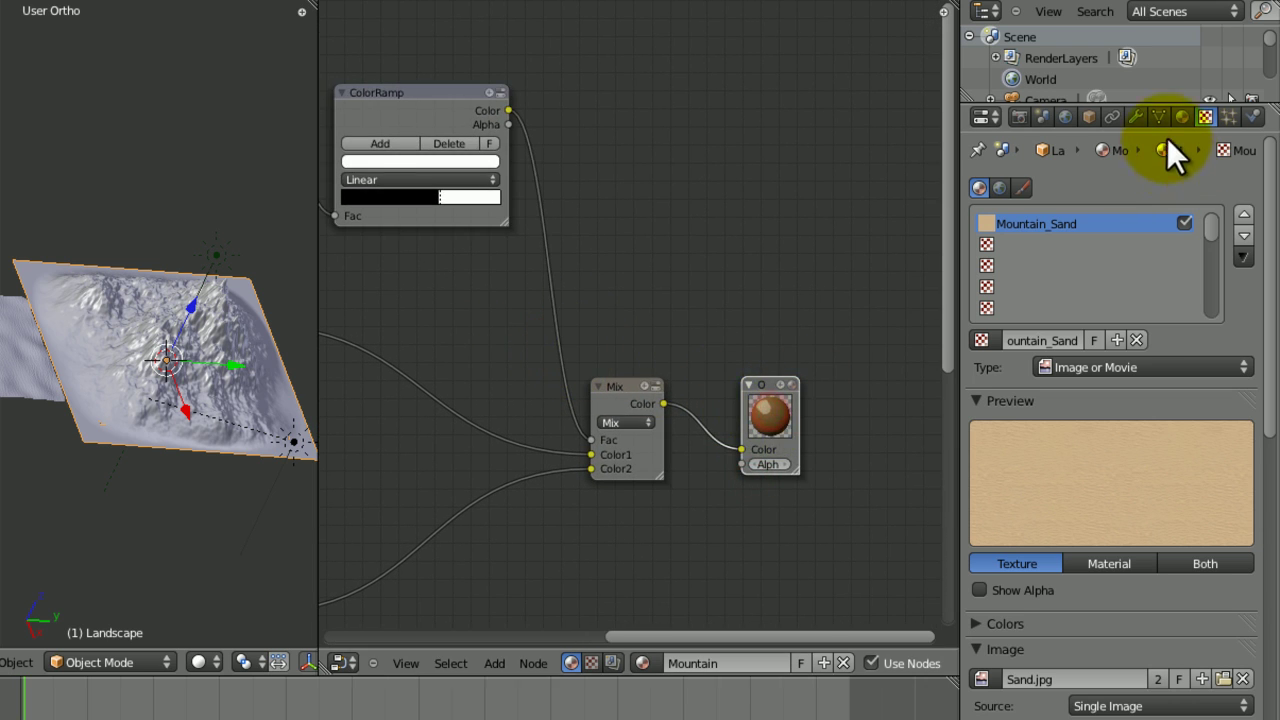
click(1185, 118)
middle_drag(646, 365, 772, 241)
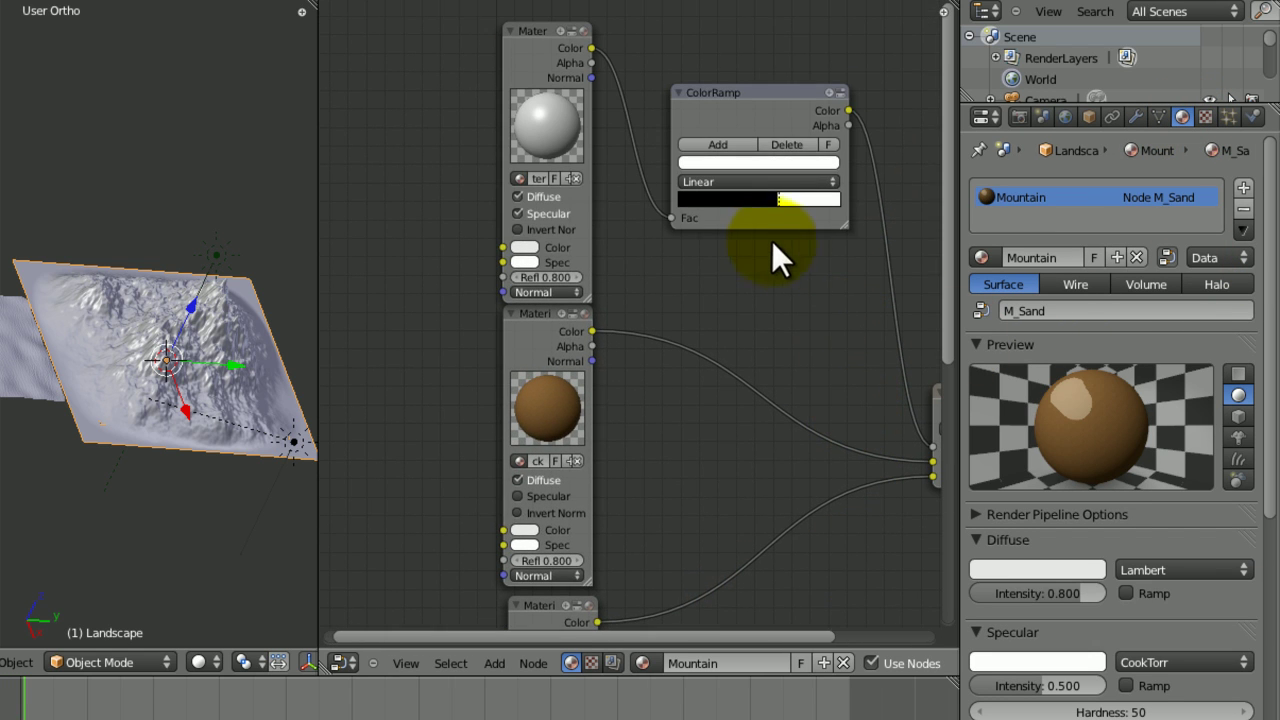
click(522, 213)
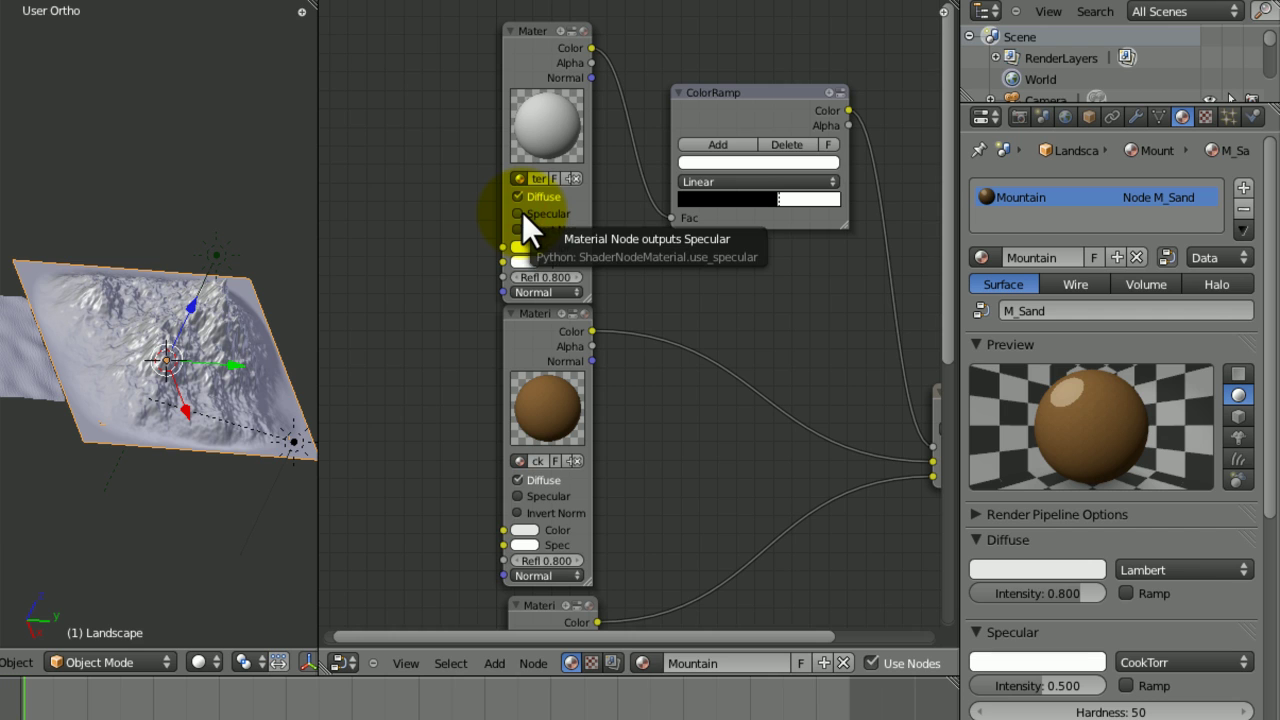
click(627, 329)
ctrl+middle_drag(671, 291, 582, 302)
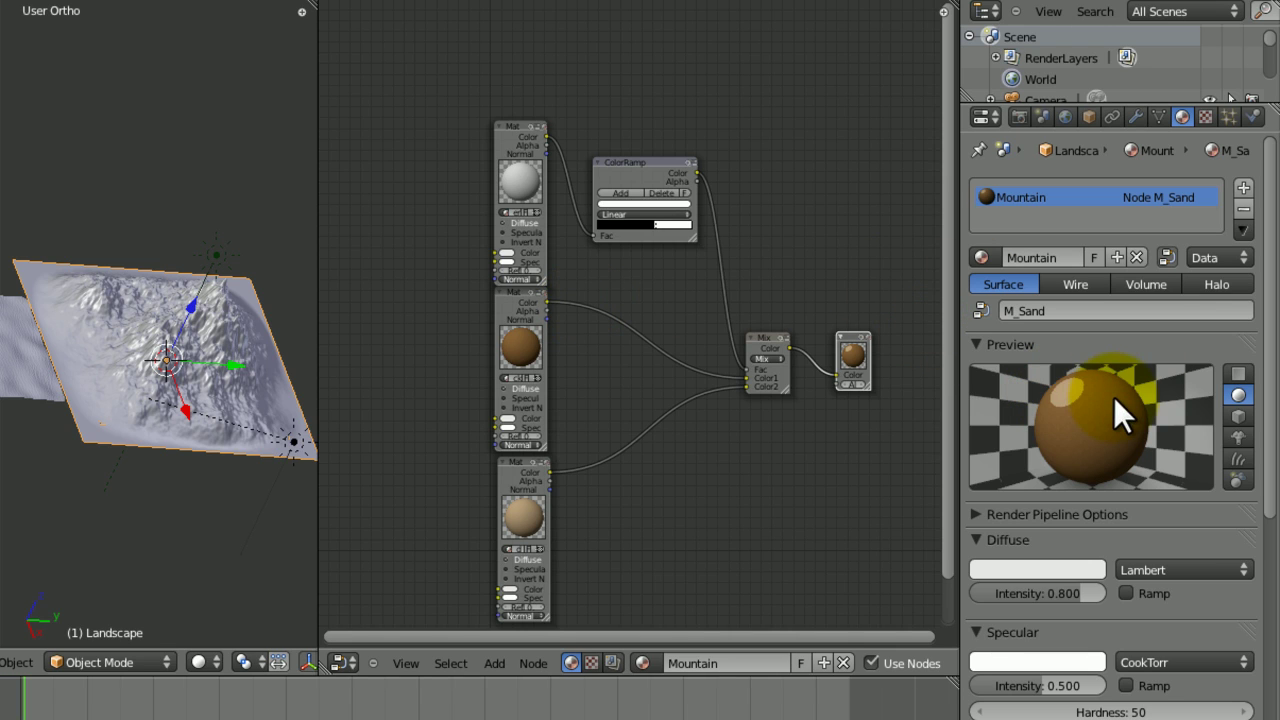
middle_drag(607, 282, 629, 258)
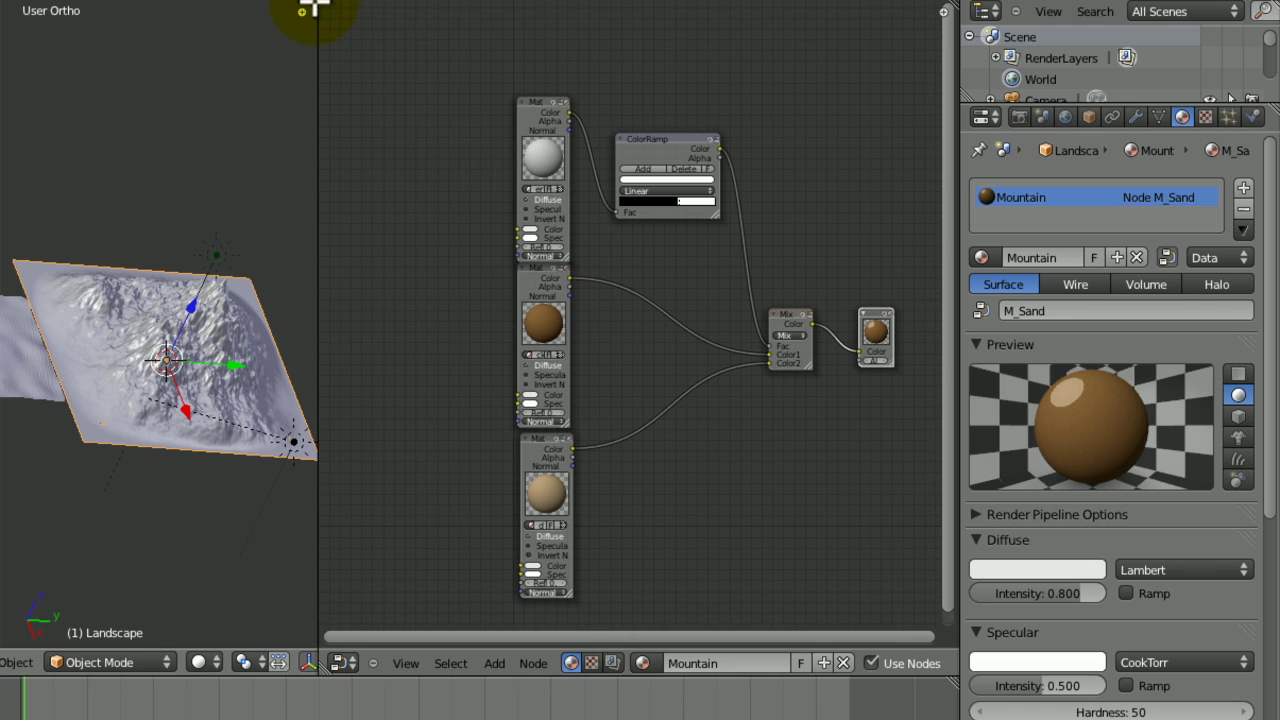
Merge the node editor area into the 3D view and open the World settings
drag(313, 6, 360, 8)
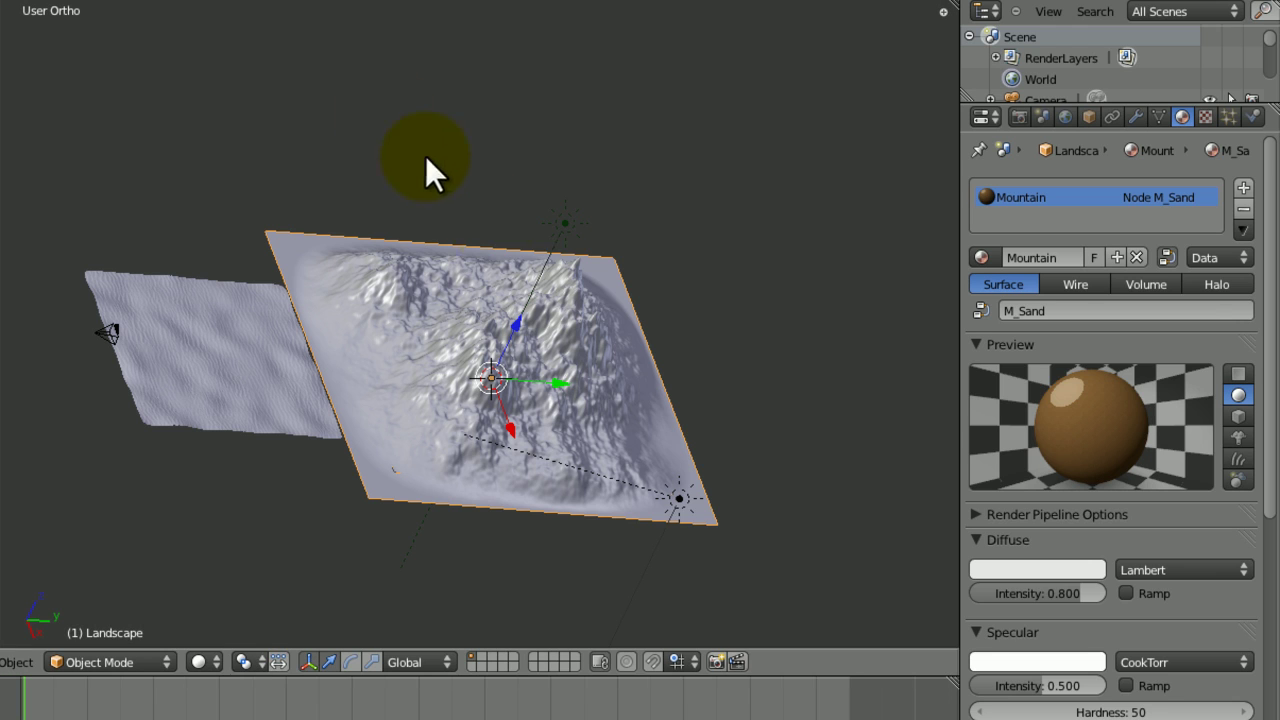
click(1066, 116)
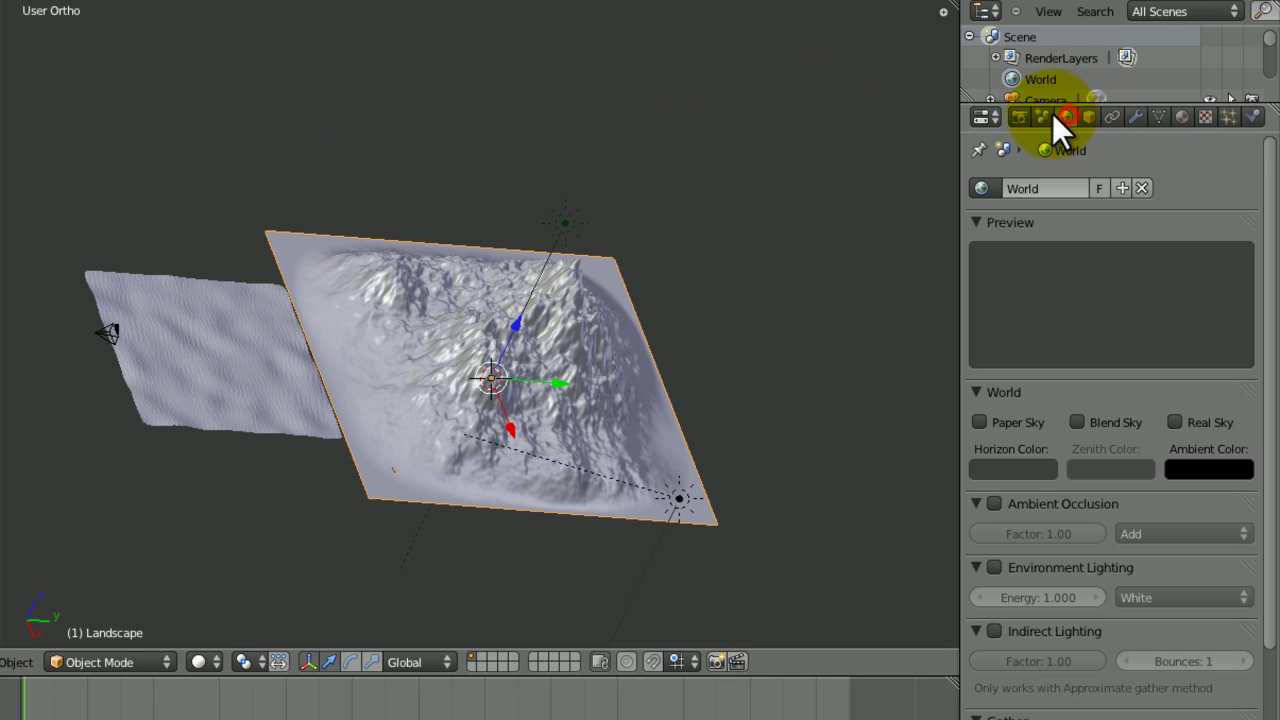
click(1020, 465)
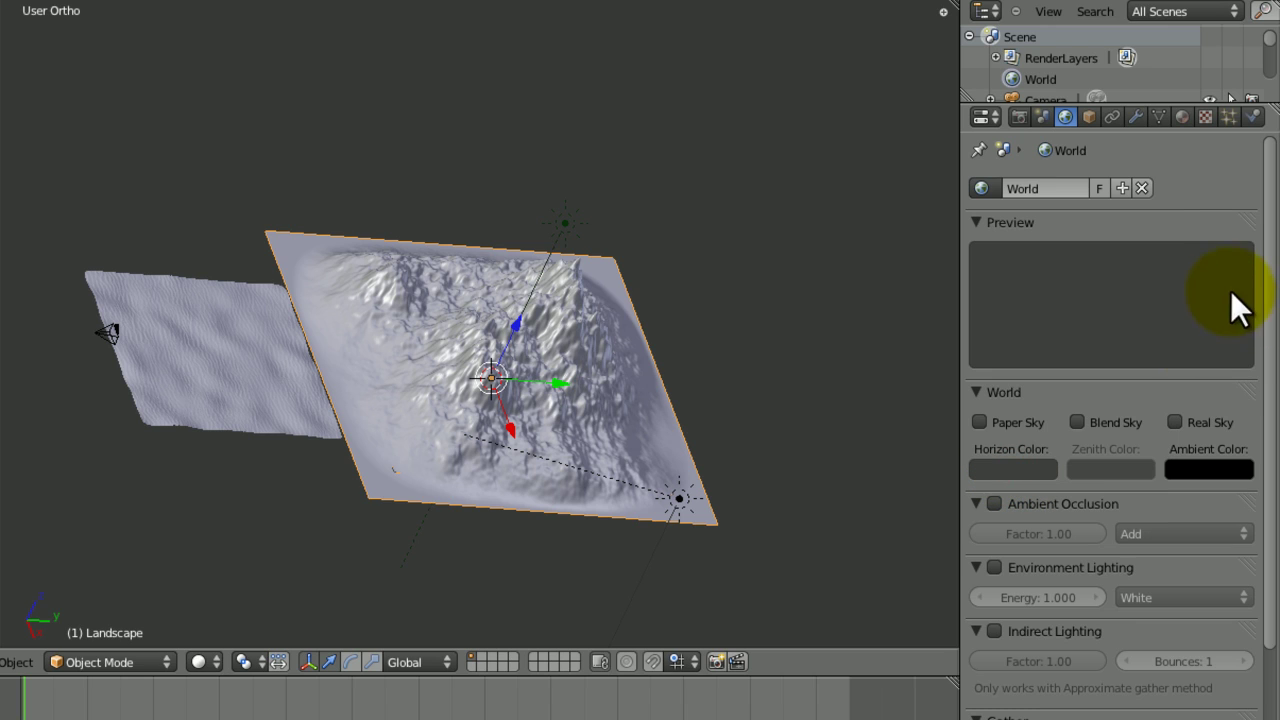
scroll(1274, 316, down, 2)
scroll(1262, 320, up, 2)
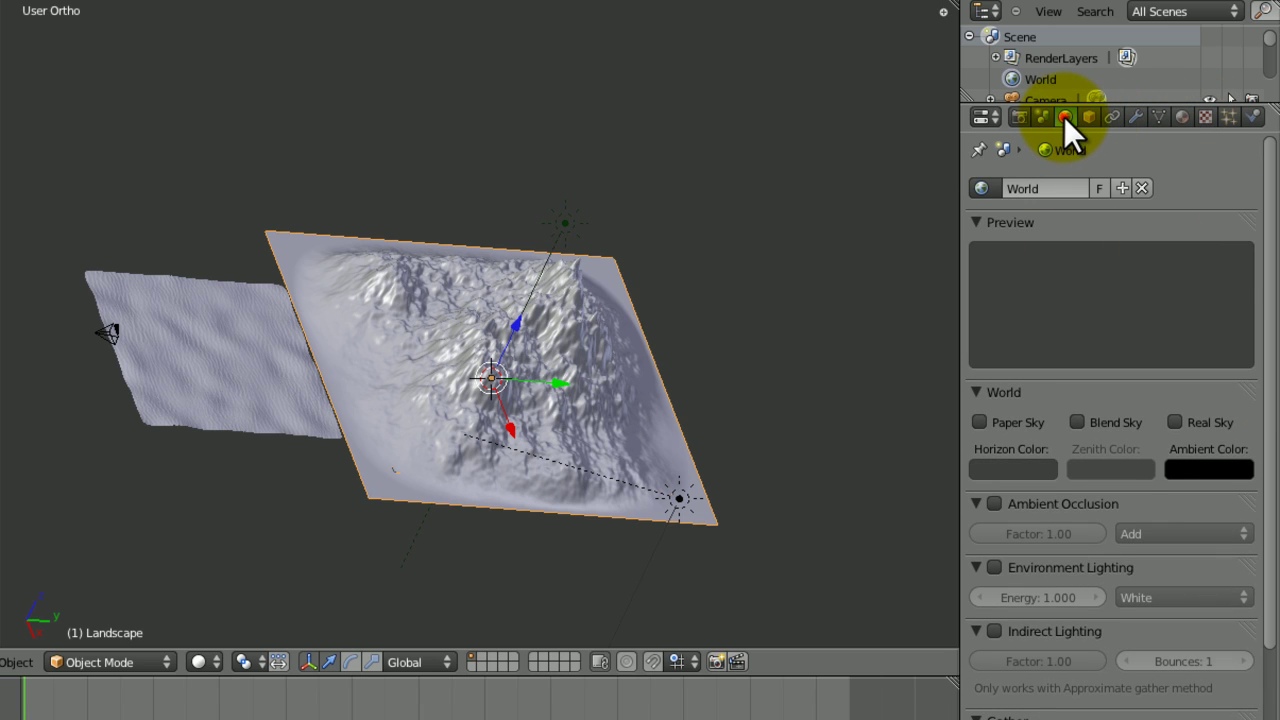
Add a new world texture of type Image or Movie and name it Sky
click(1206, 116)
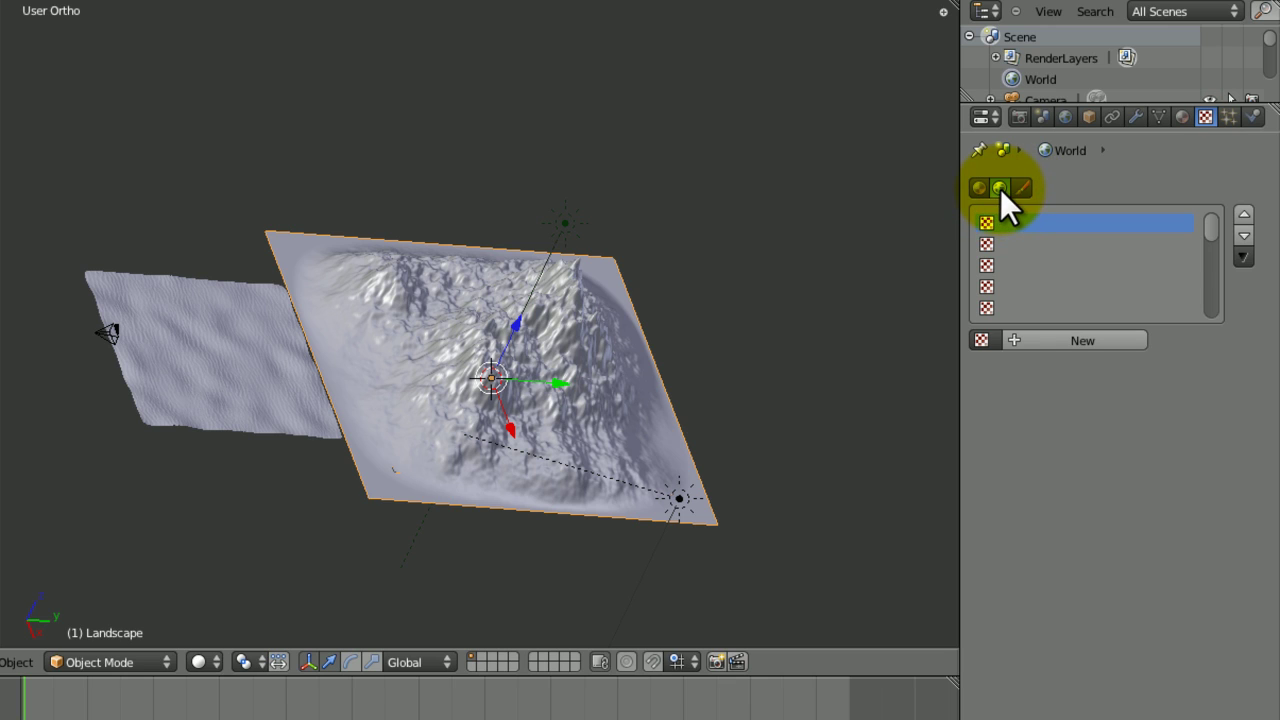
click(987, 337)
click(992, 338)
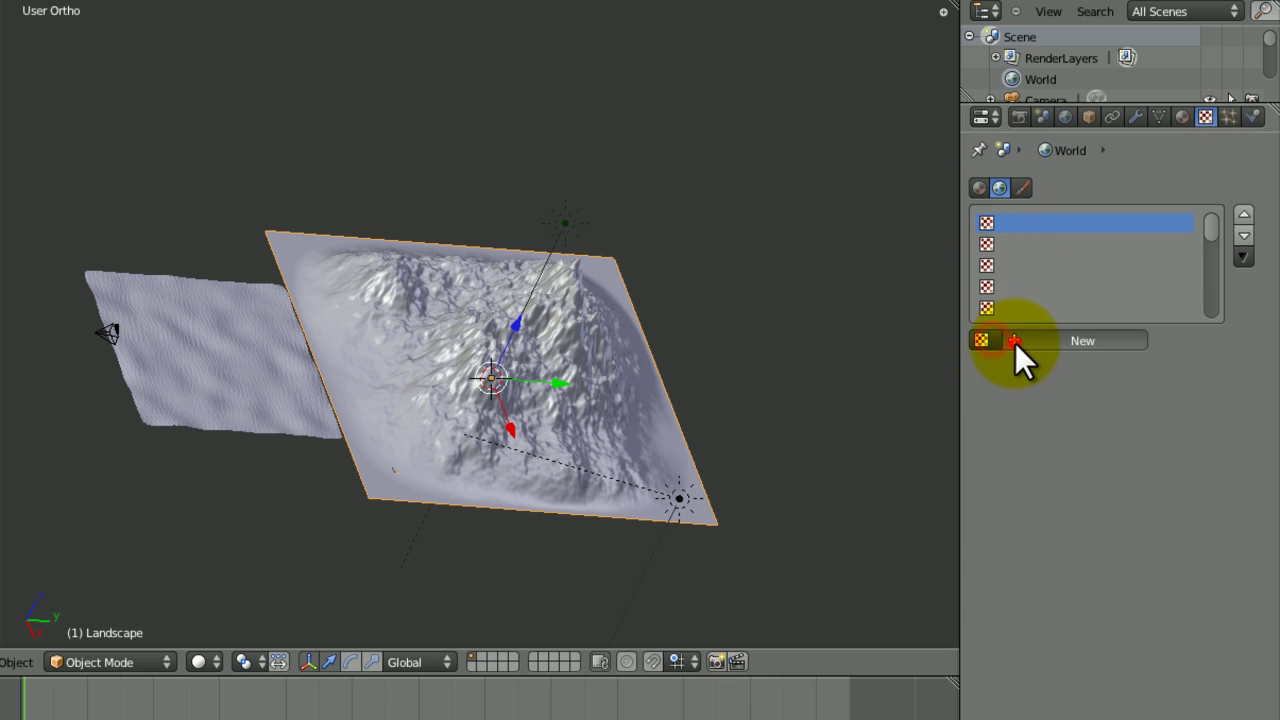
click(1016, 343)
click(1047, 362)
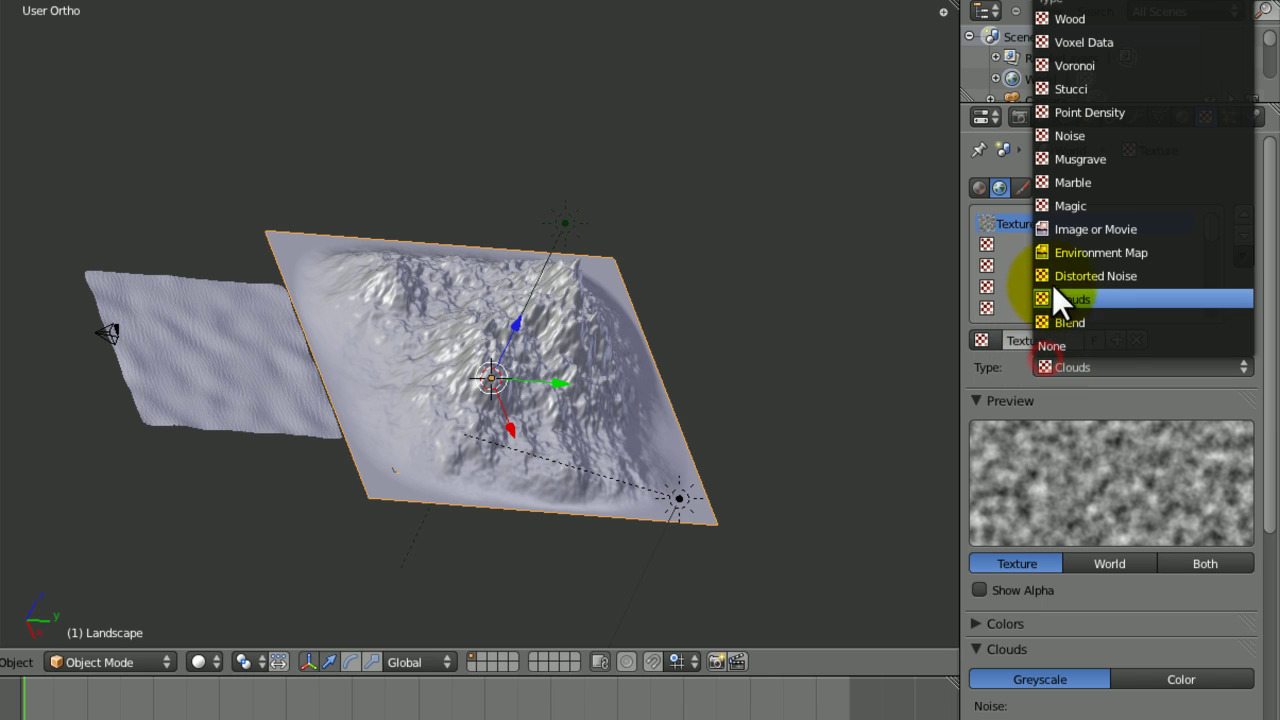
click(1062, 229)
click(1045, 340)
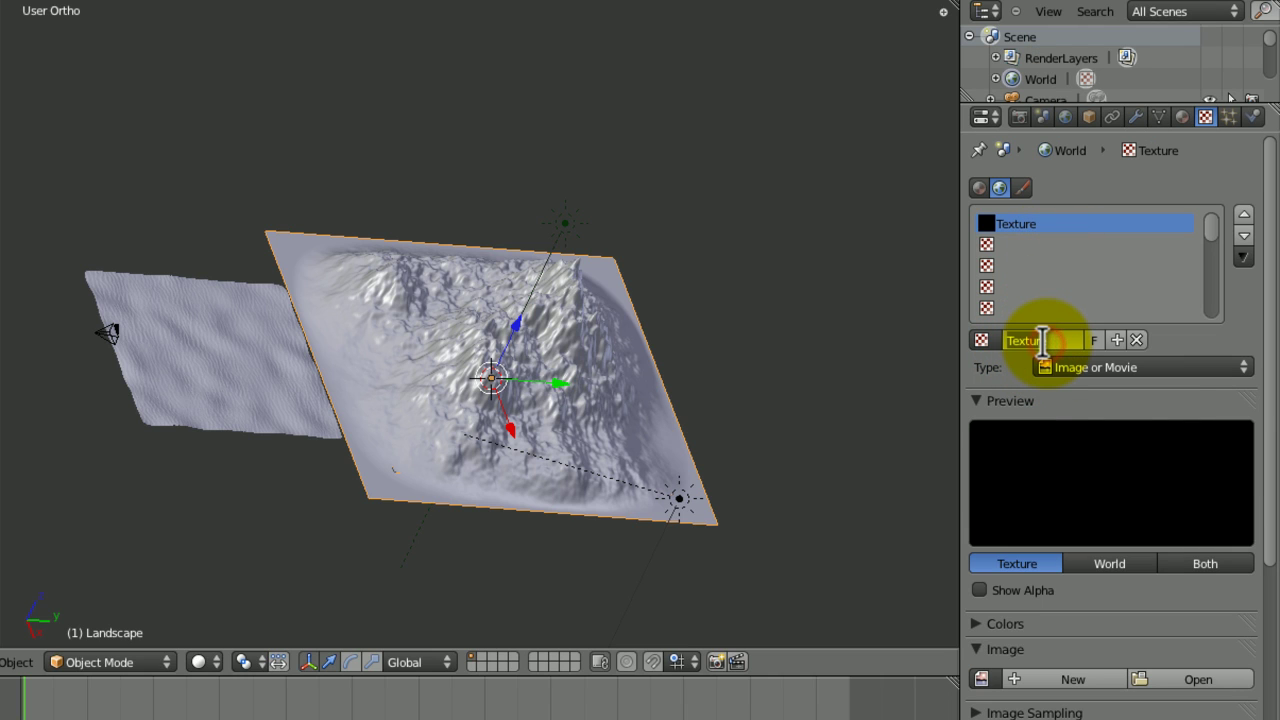
text(Sky)
key(Return)
Load Sky.jpg from the Desktop's Mountains\Textures folder as the Sky texture's image
click(1200, 680)
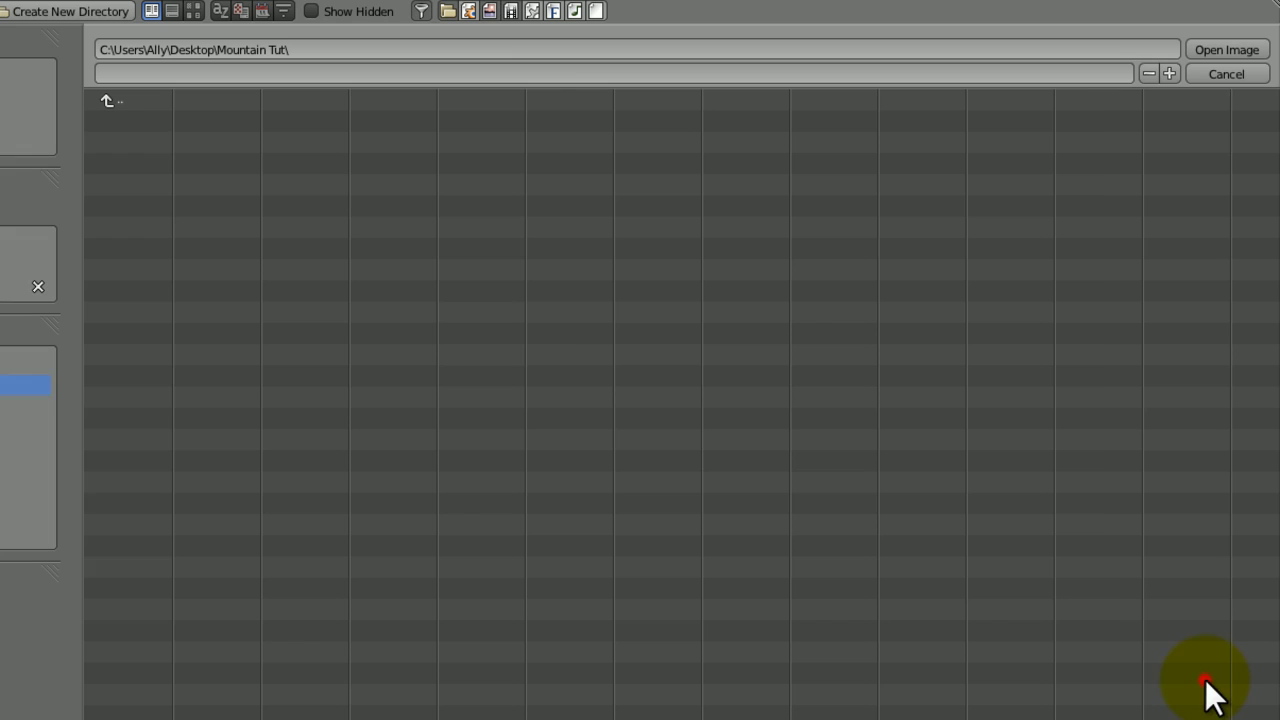
click(4, 258)
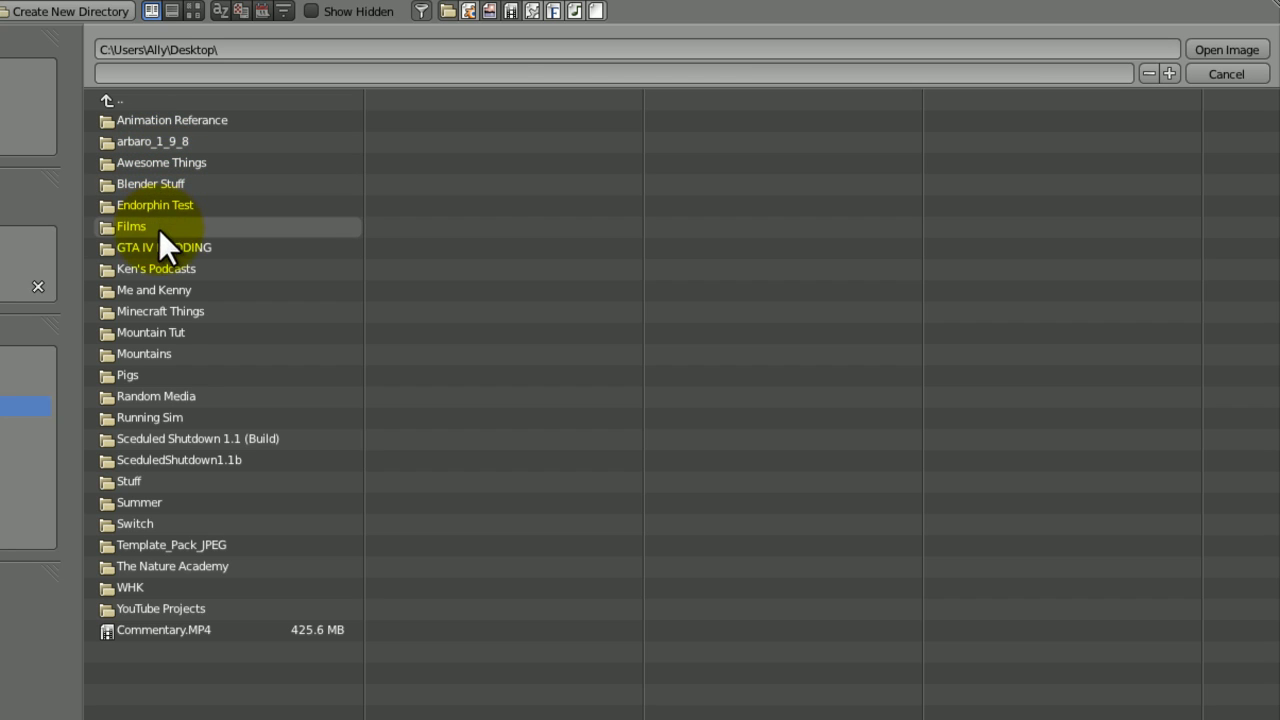
click(147, 353)
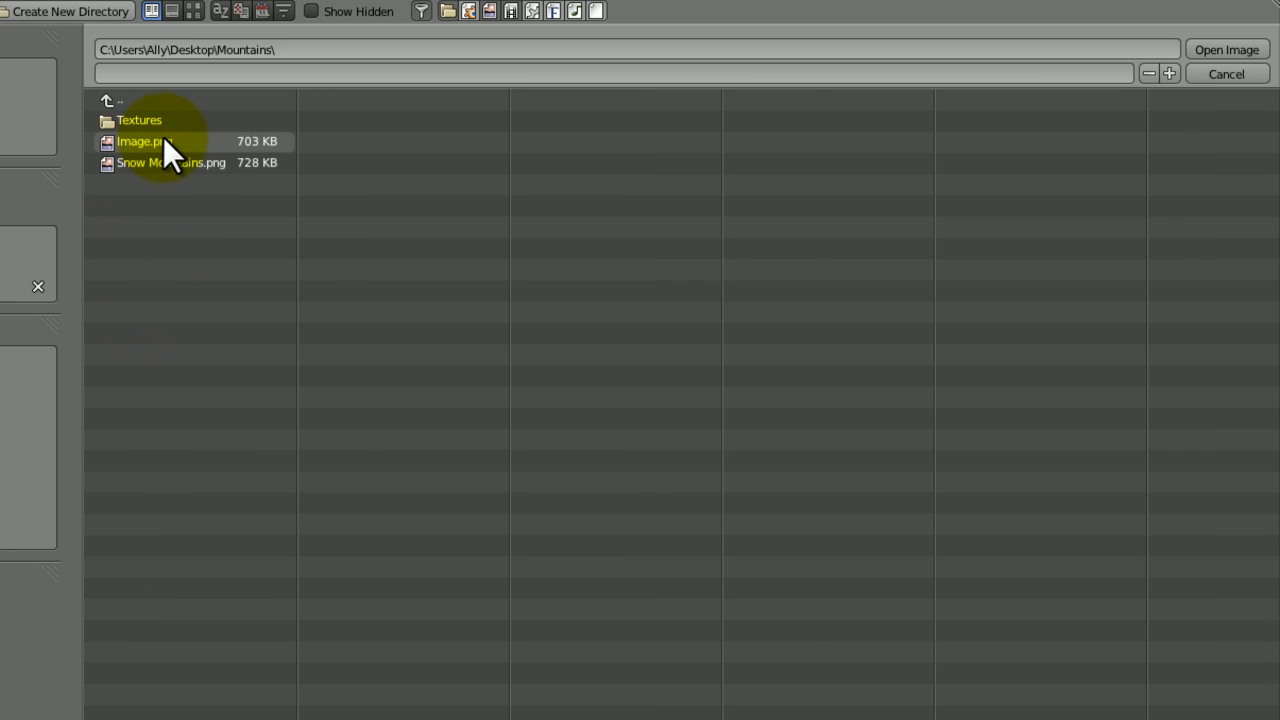
click(164, 124)
click(160, 162)
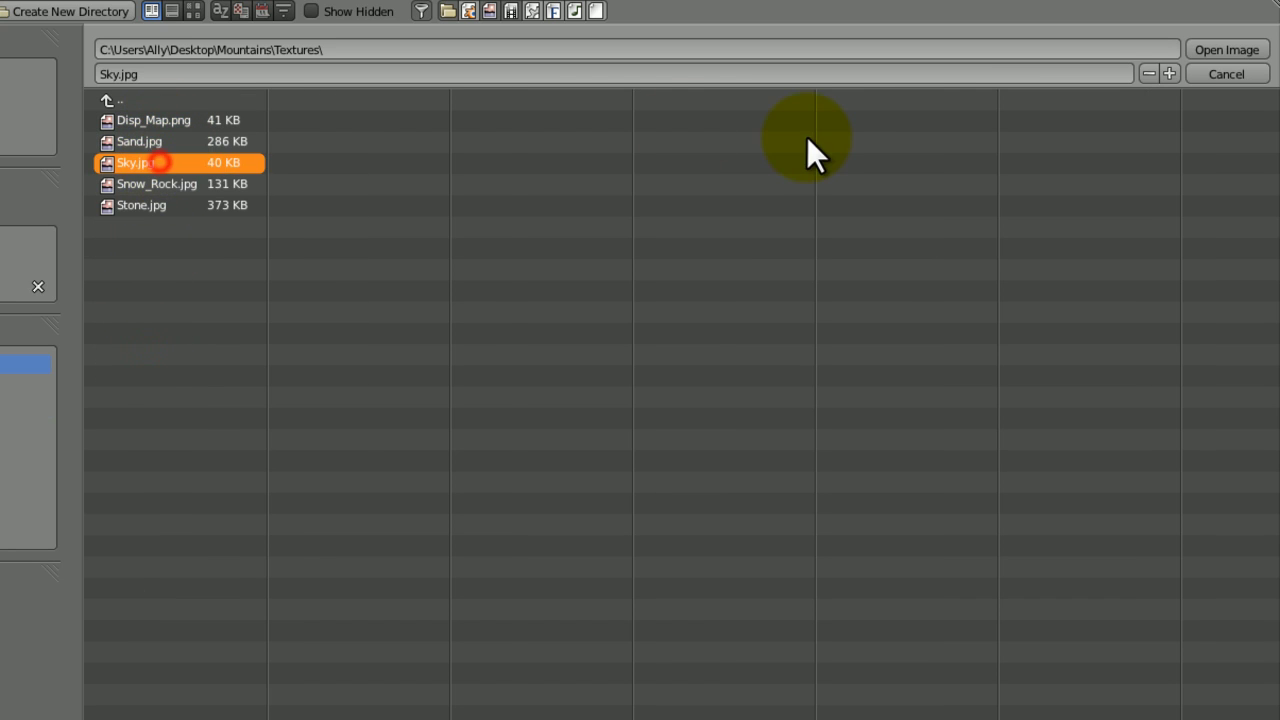
click(1226, 50)
Set the Sky texture to influence Horizon instead of Blend
drag(1271, 425, 1270, 712)
click(980, 626)
click(980, 648)
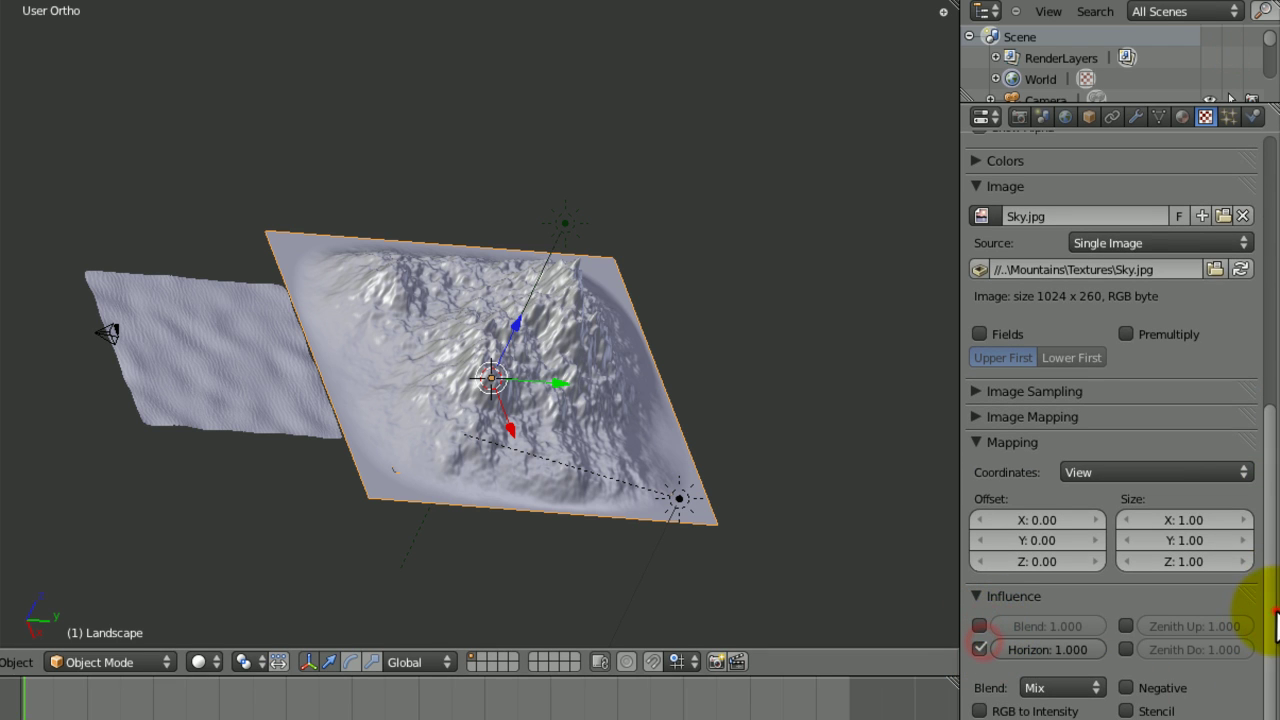
Enable Paper Sky for the world background
scroll(1240, 420, up, 10)
click(1066, 116)
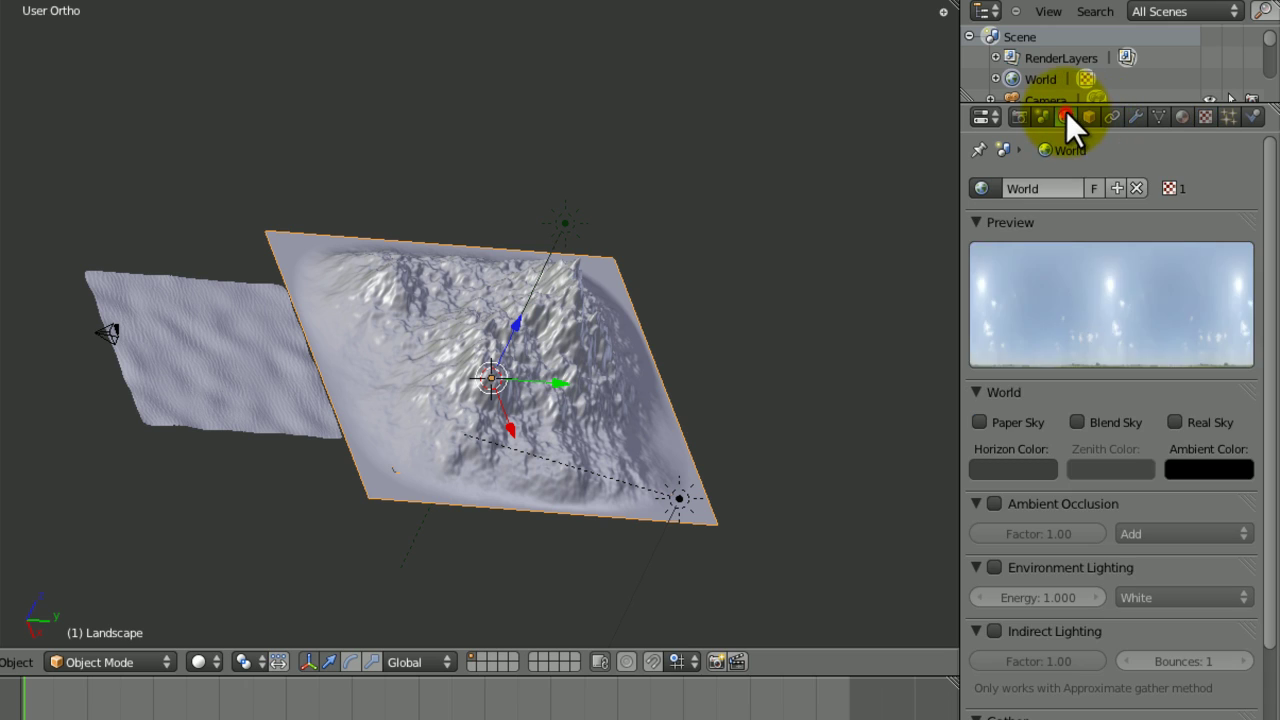
click(981, 421)
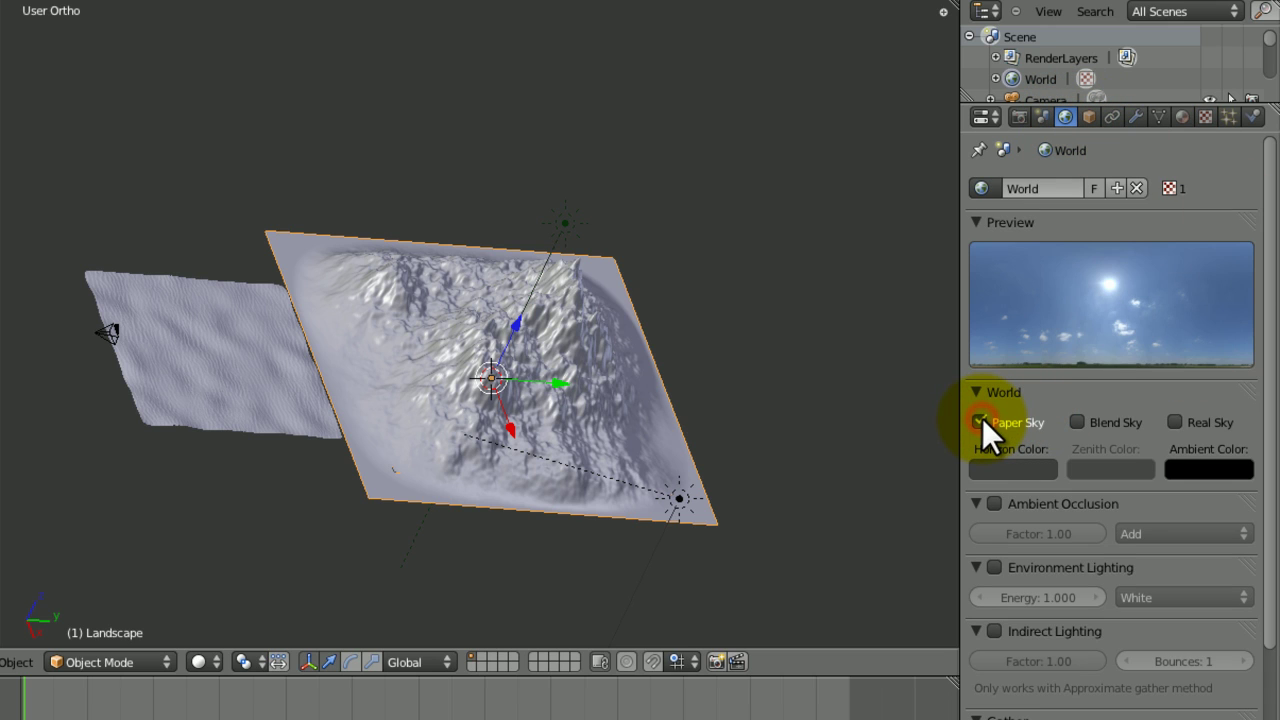
Enable Environment Lighting for the world and set its color source to Sky Texture
drag(1271, 336, 1271, 342)
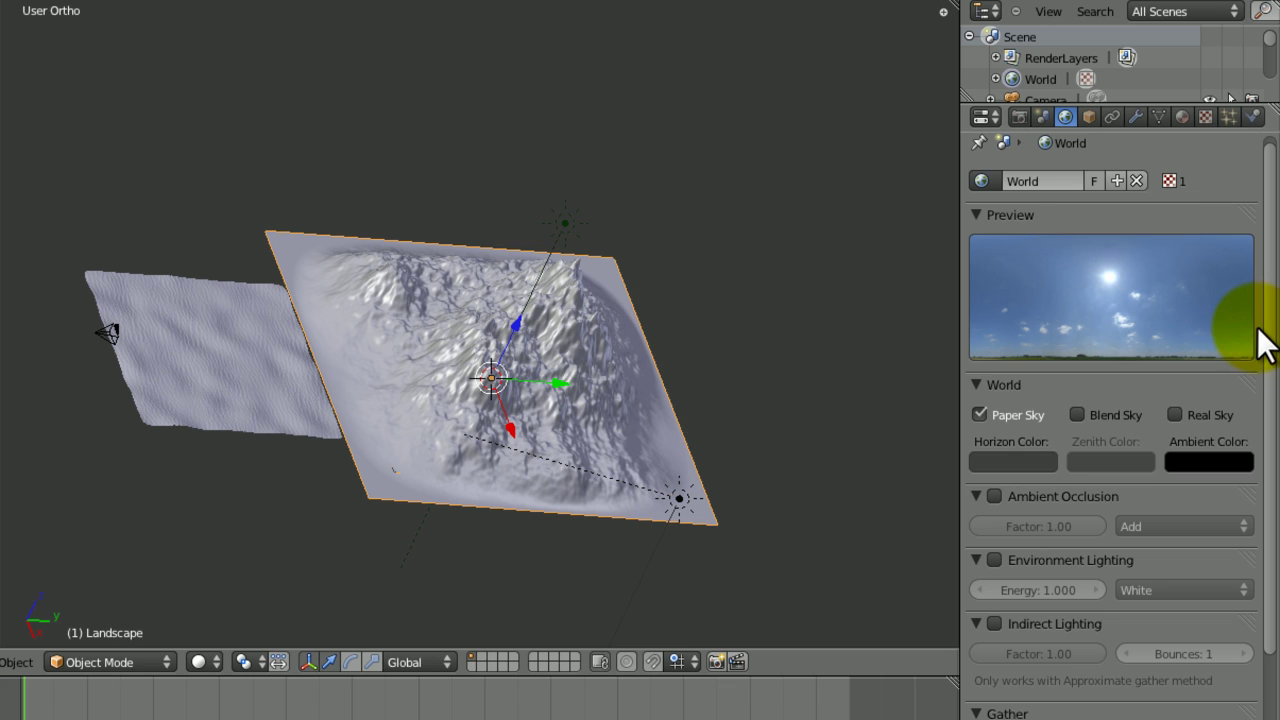
drag(1270, 362, 1271, 505)
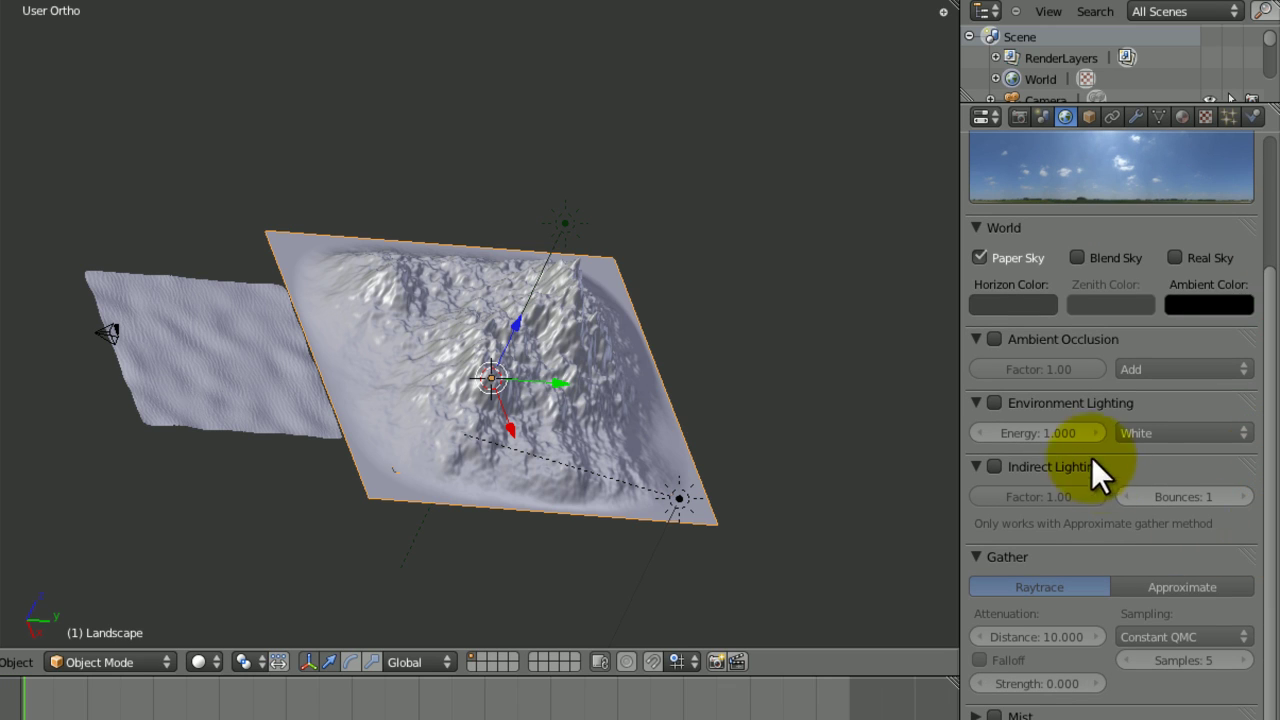
click(994, 403)
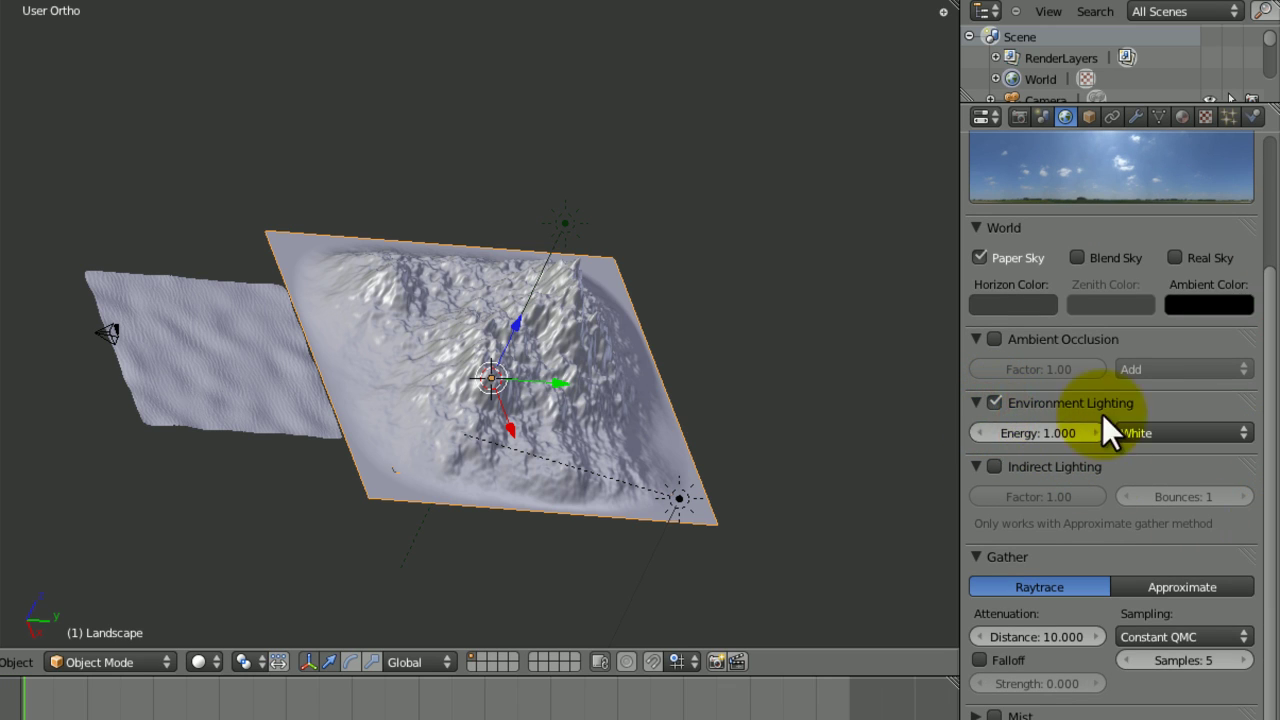
click(1143, 433)
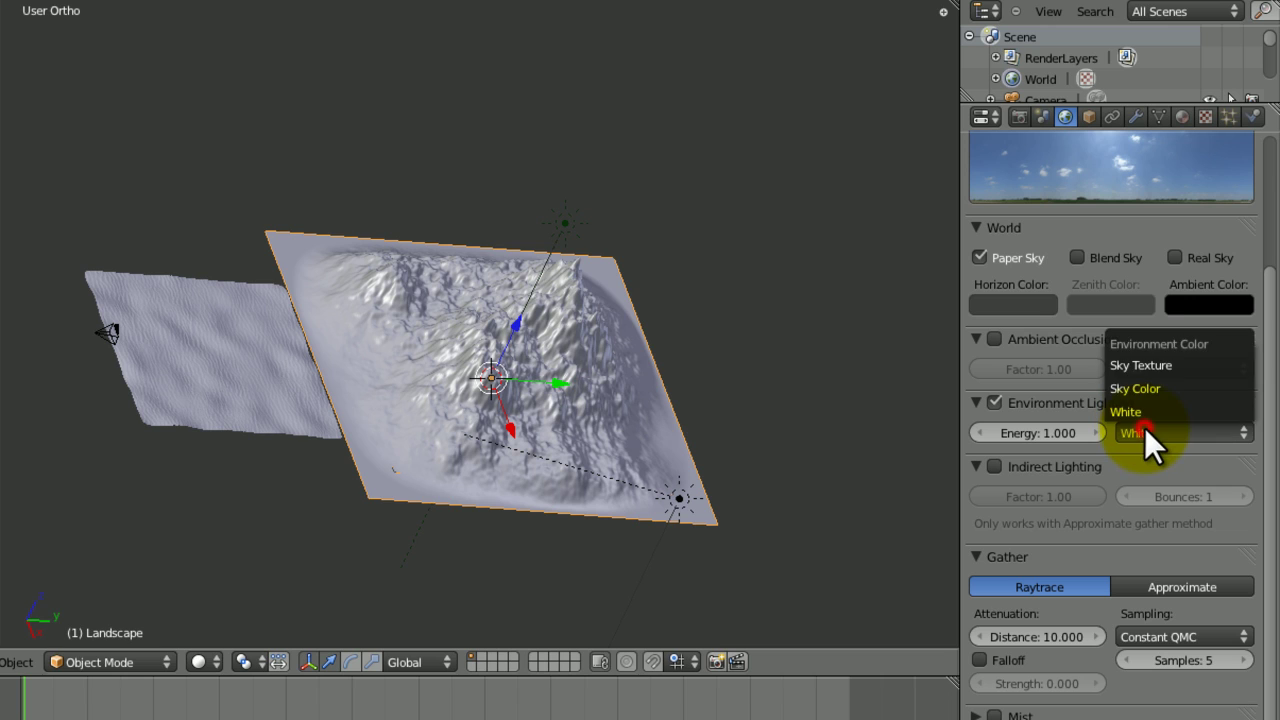
click(1139, 371)
drag(1270, 433, 1270, 371)
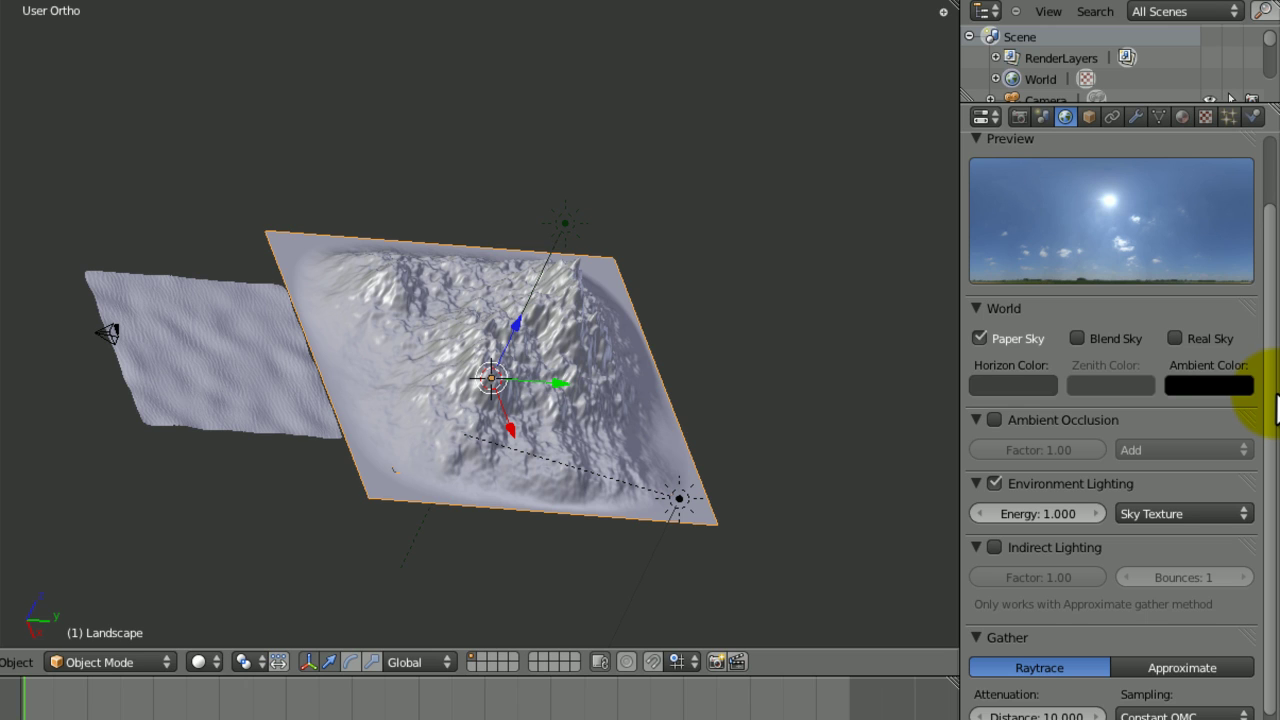
mouse_move(1276, 408)
mouse_down()
mouse_move(1276, 462)
mouse_move(1269, 423)
mouse_up()
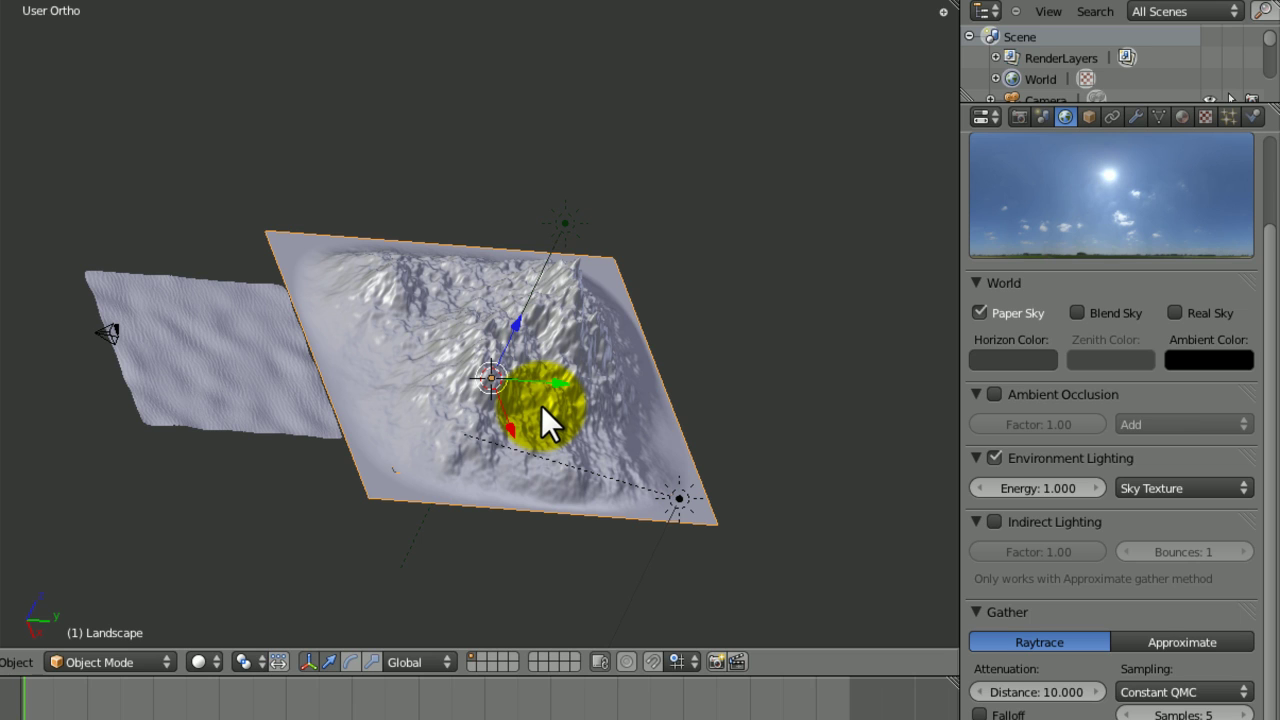
Switch to the camera view and save the scene over Part 2.blend
key(KP_0)
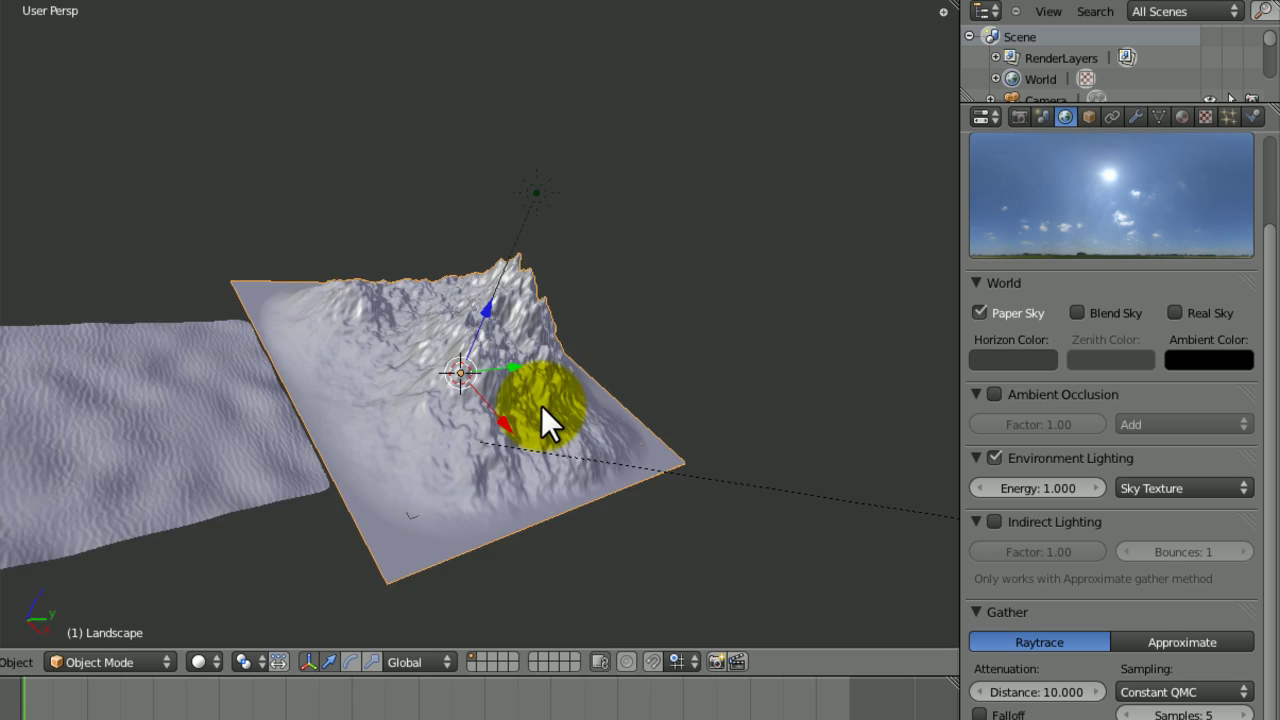
key(ctrl+s)
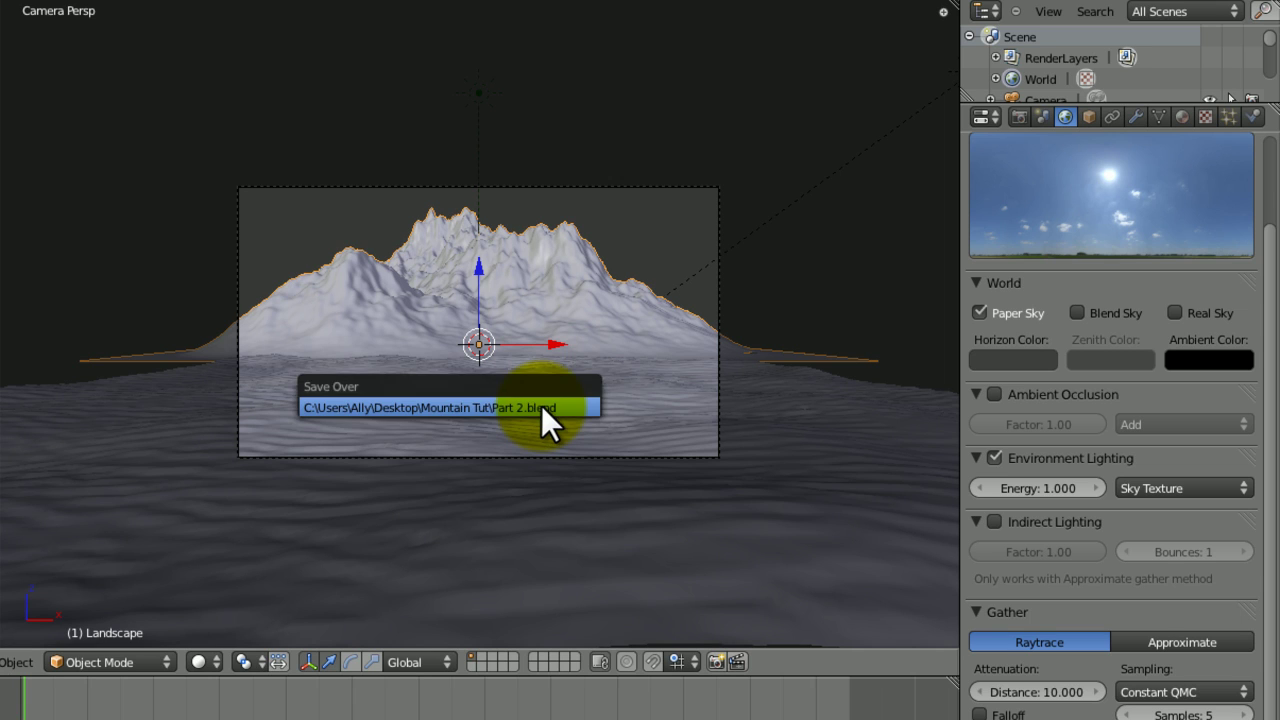
click(541, 405)
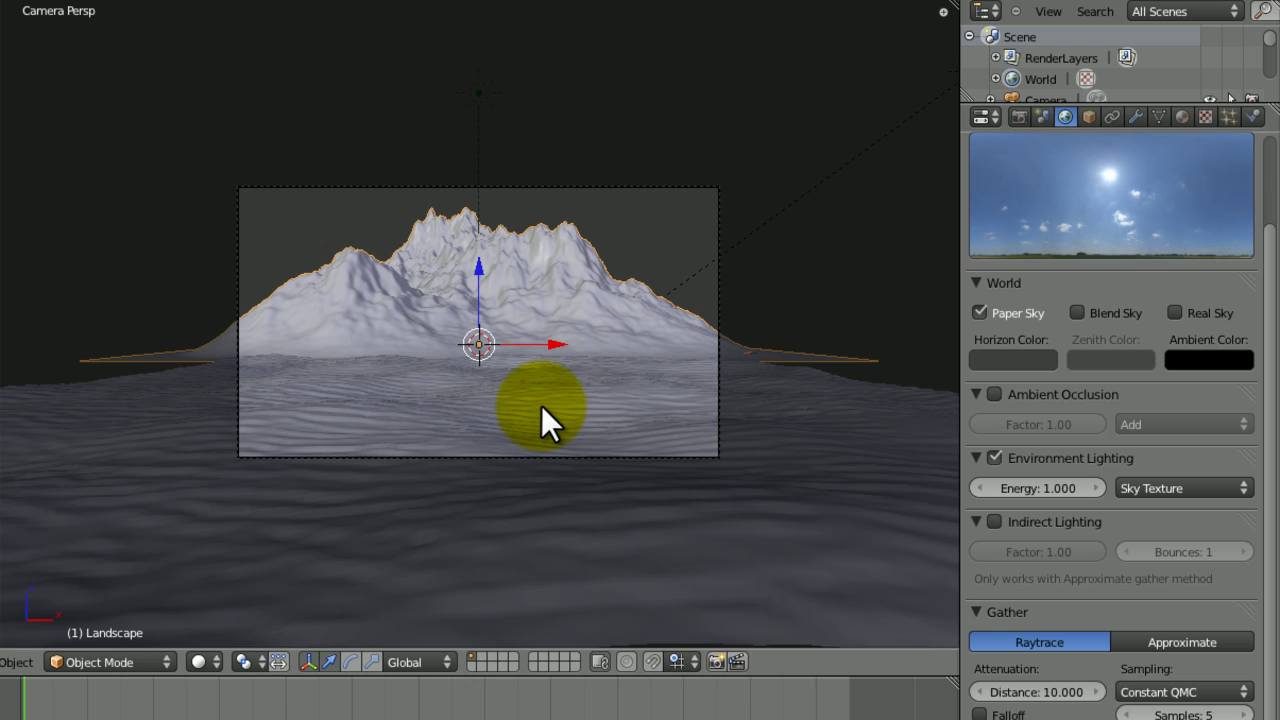